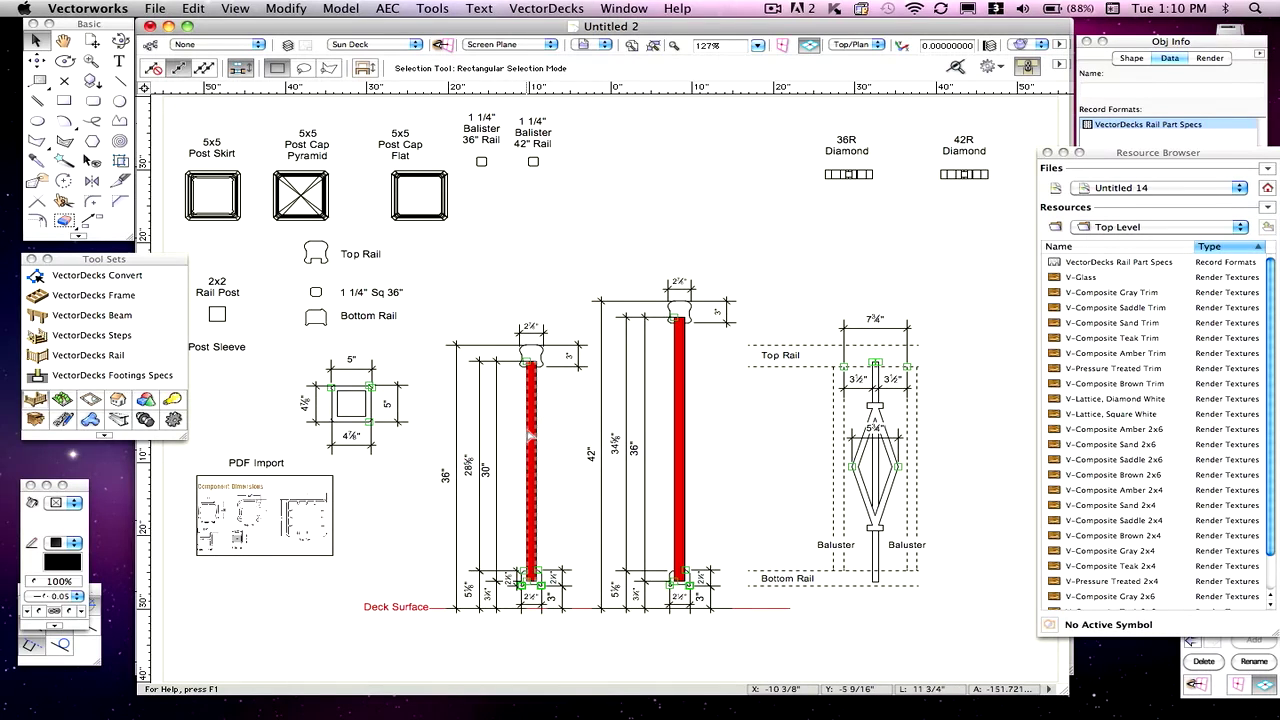
# - Move the red baluster out of the 36-inch rail section, then delete both it and the red baluster in the 42-inch section
pyautogui.moveTo(532, 428); pyautogui.dragTo(763, 181)
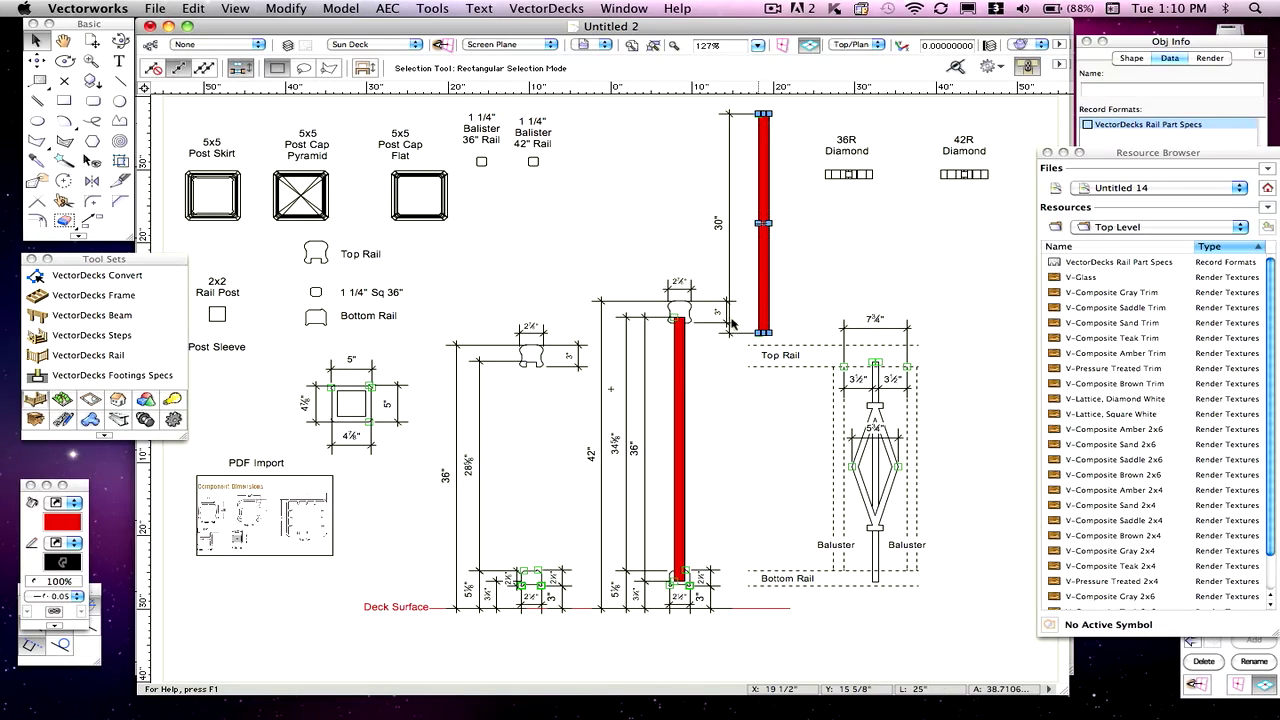
pyautogui.press('Delete')
pyautogui.click(688, 400)
pyautogui.press('Delete')
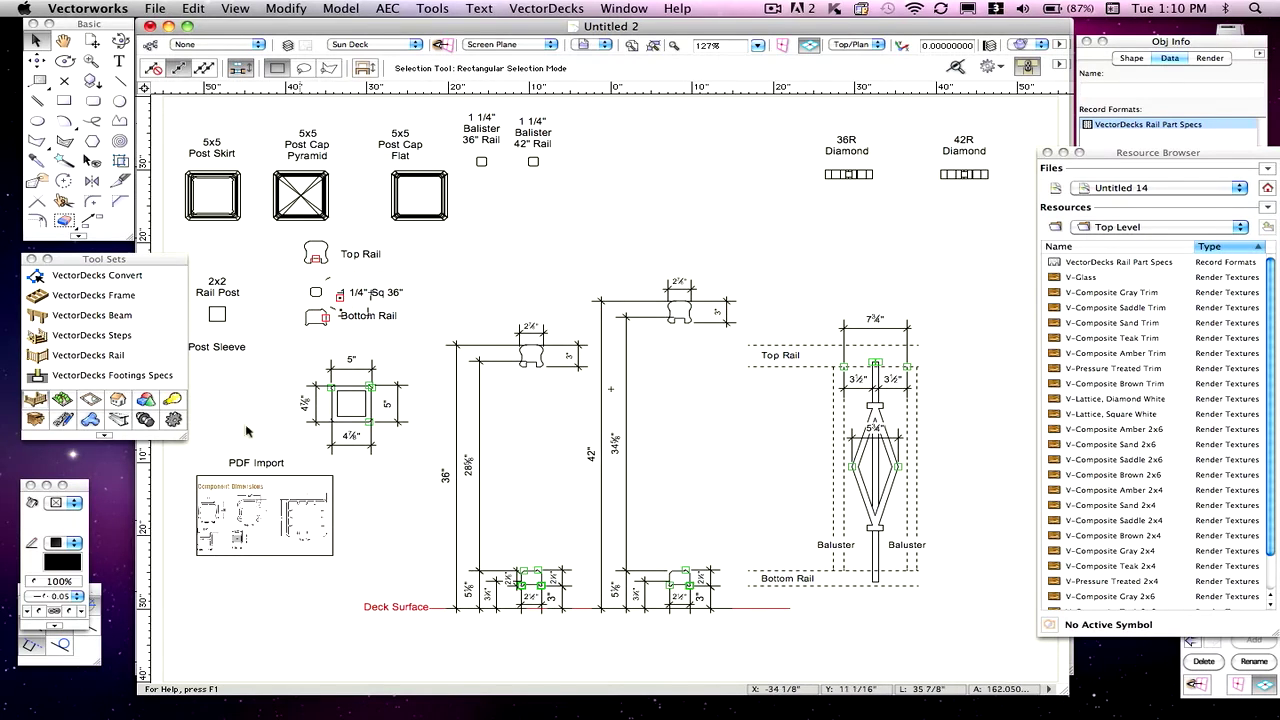
# - Examine the component dimensions in the imported PDF and compare them with the post sleeve, baluster and rail profiles
pyautogui.scroll(3, 216, 504)
pyautogui.scroll(3, 216, 507)
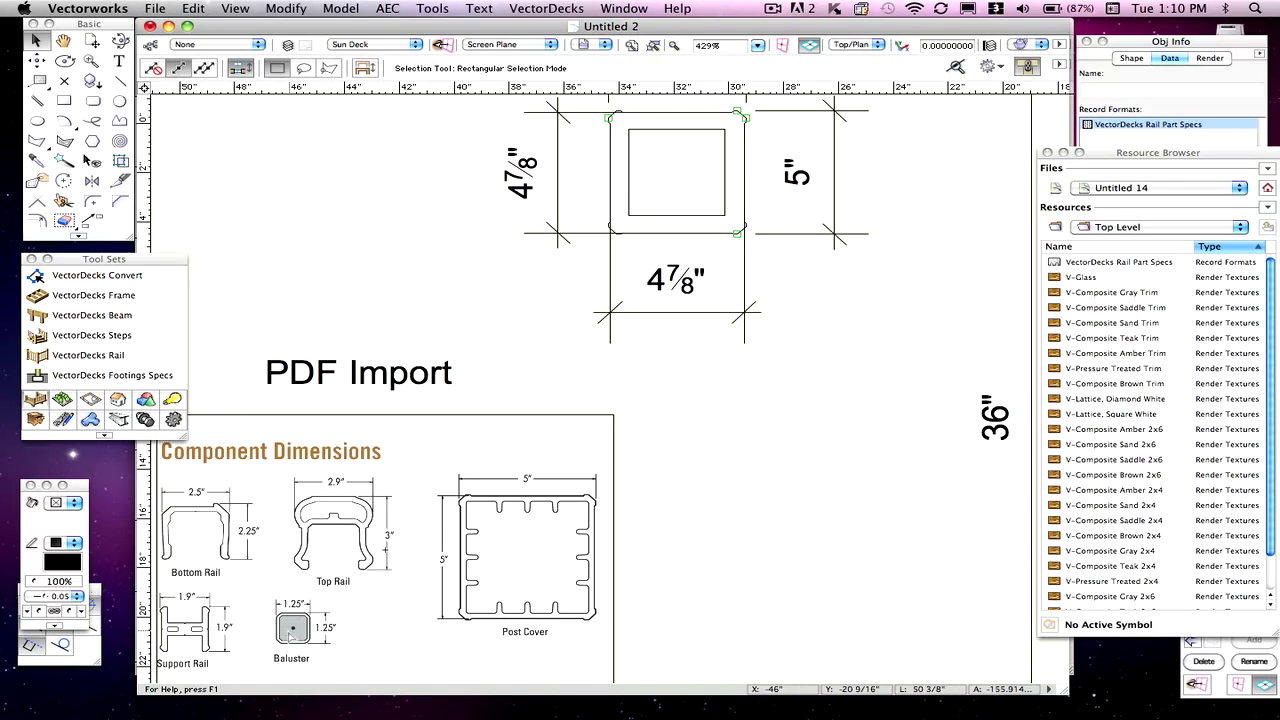
pyautogui.scroll(-1, 291, 631)
pyautogui.scroll(1, 291, 631)
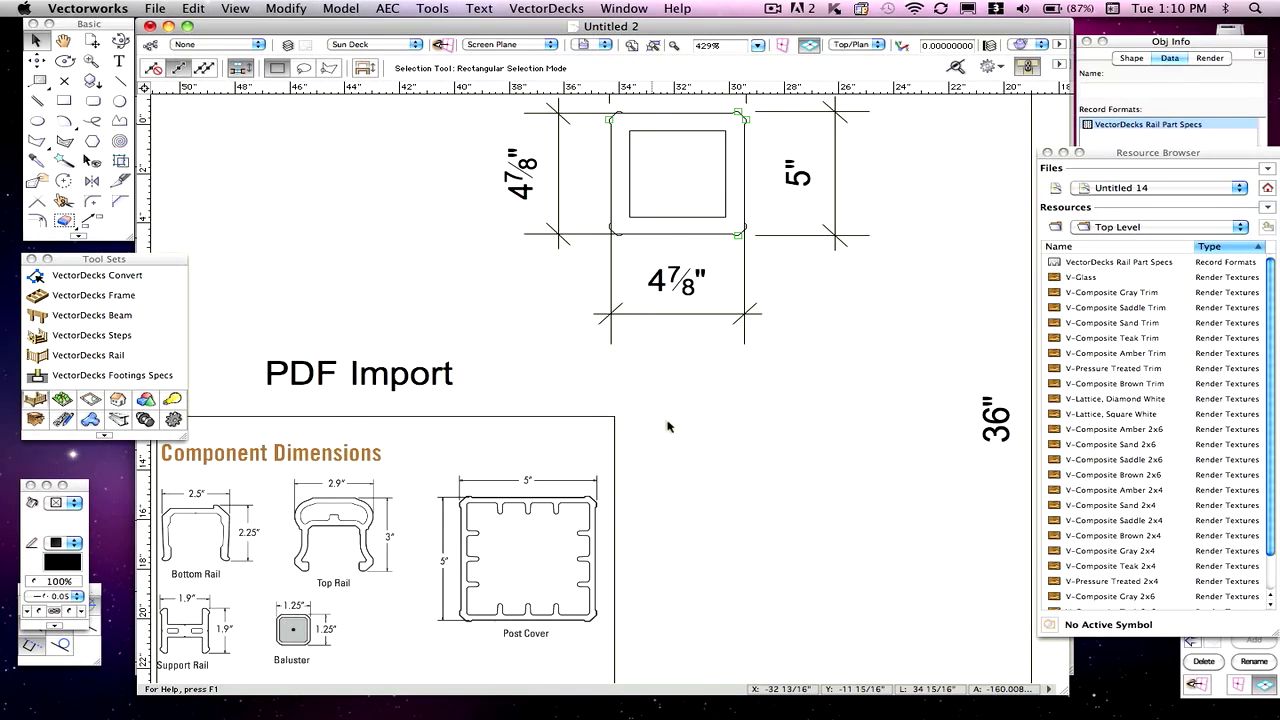
pyautogui.scroll(-3, 675, 400)
pyautogui.scroll(2, 683, 325)
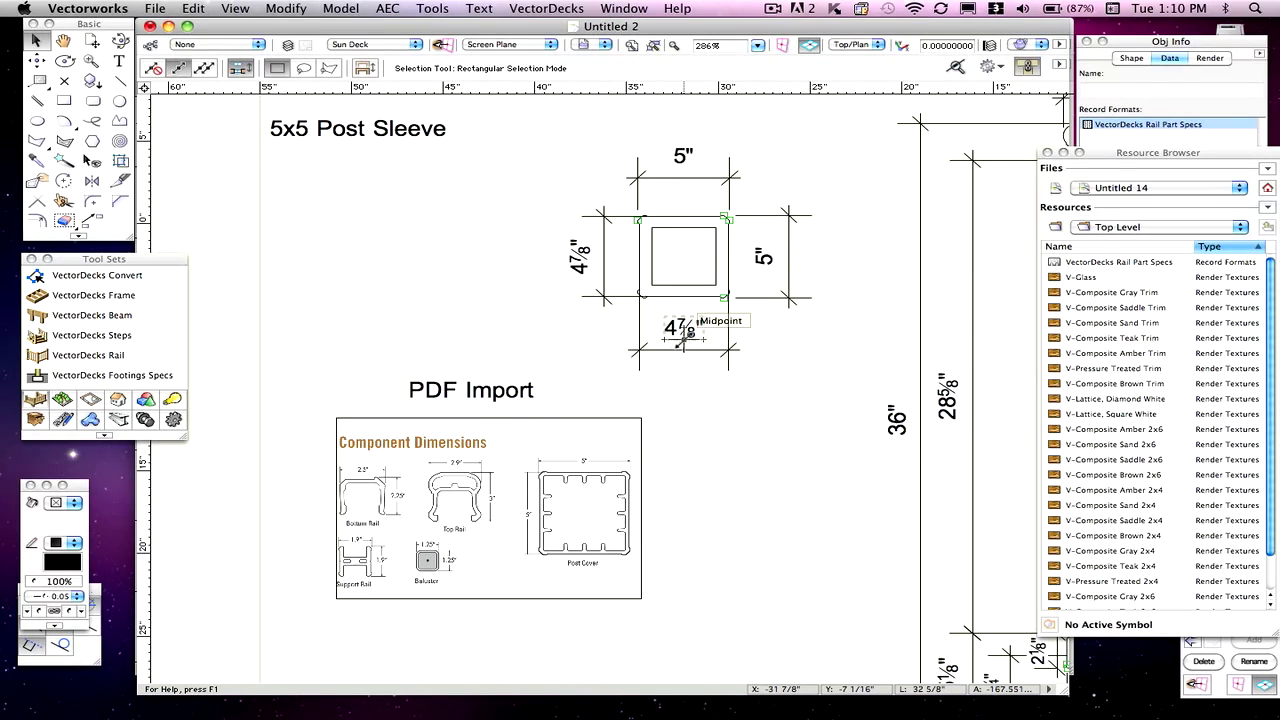
pyautogui.scroll(-3, 684, 338)
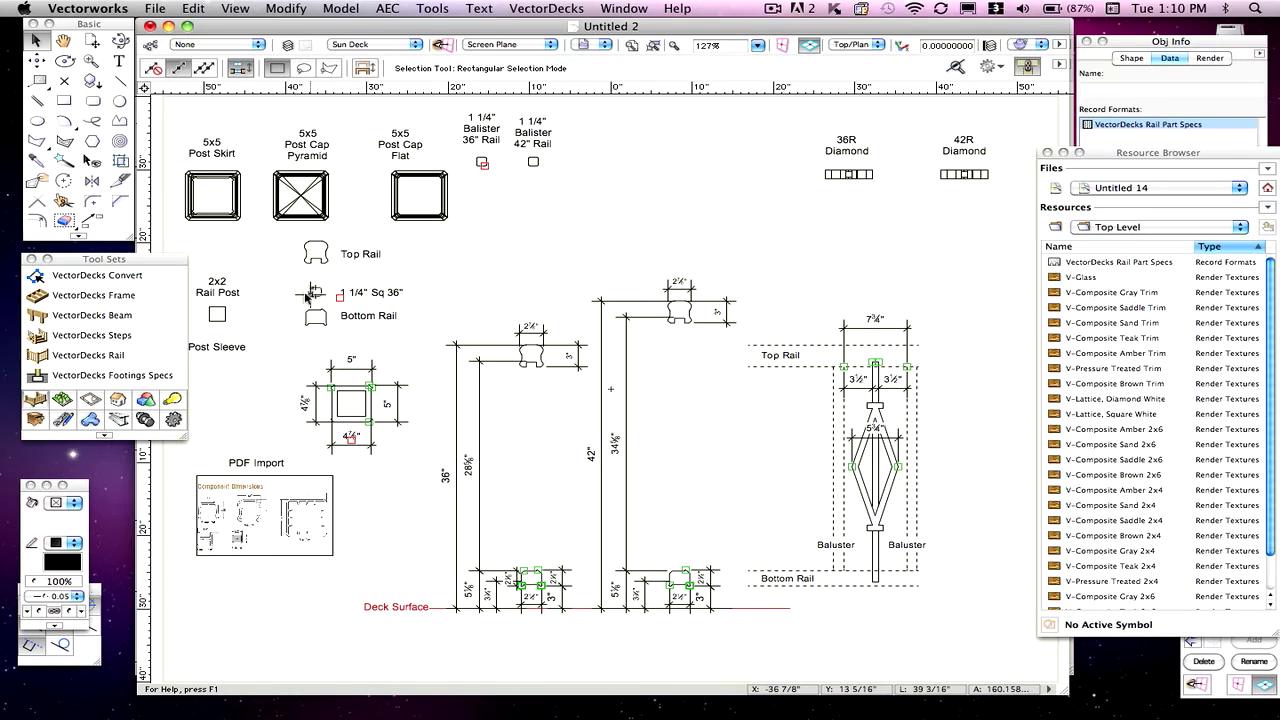
pyautogui.scroll(4, 312, 296)
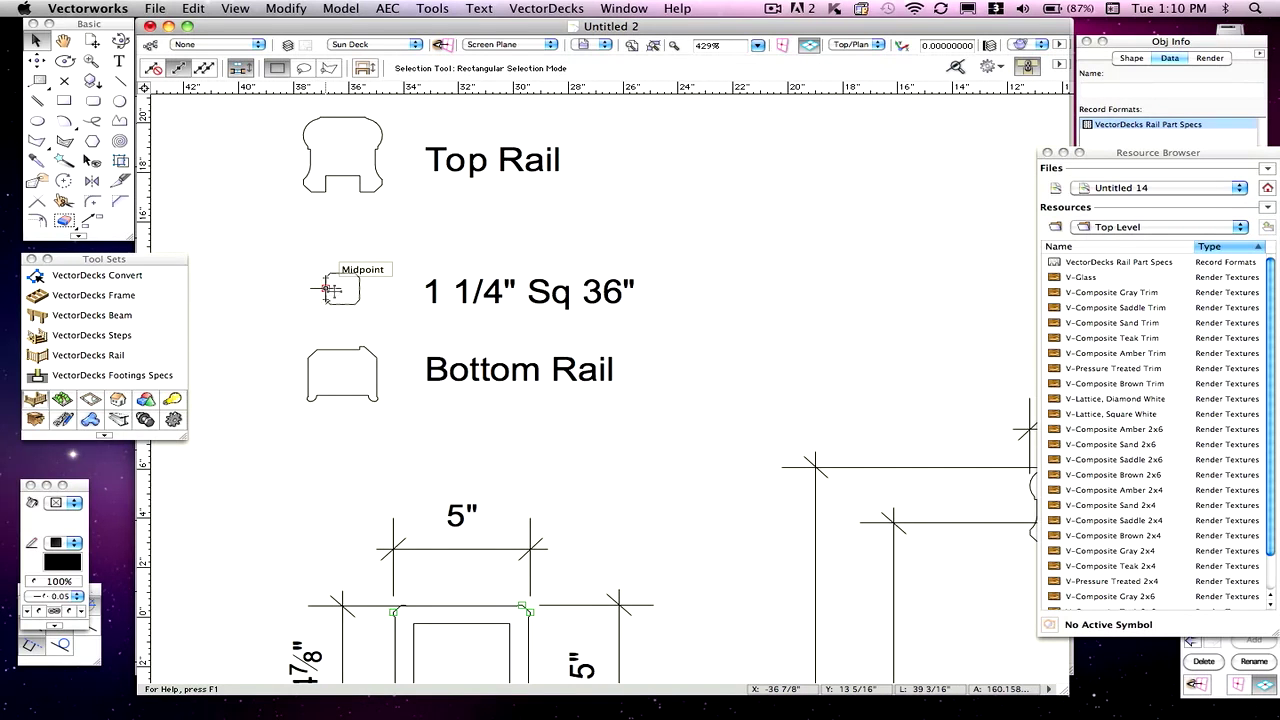
pyautogui.scroll(-3, 520, 330)
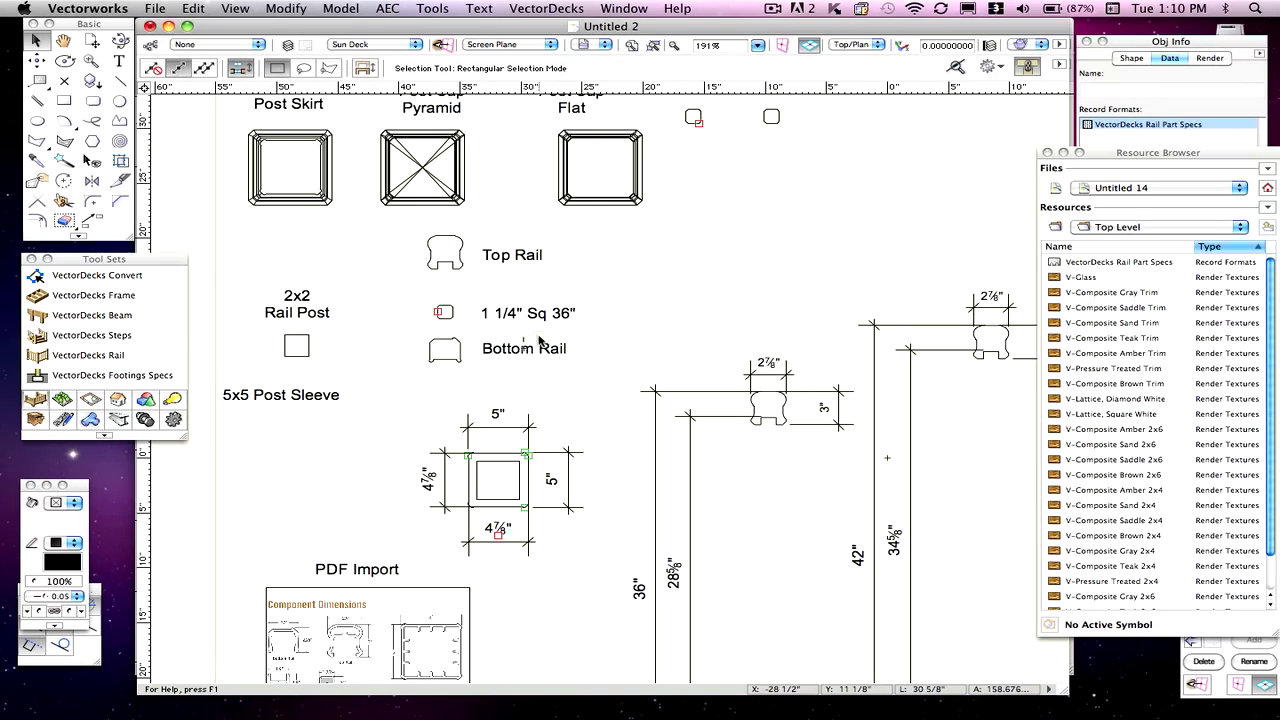
pyautogui.scroll(-2, 551, 346)
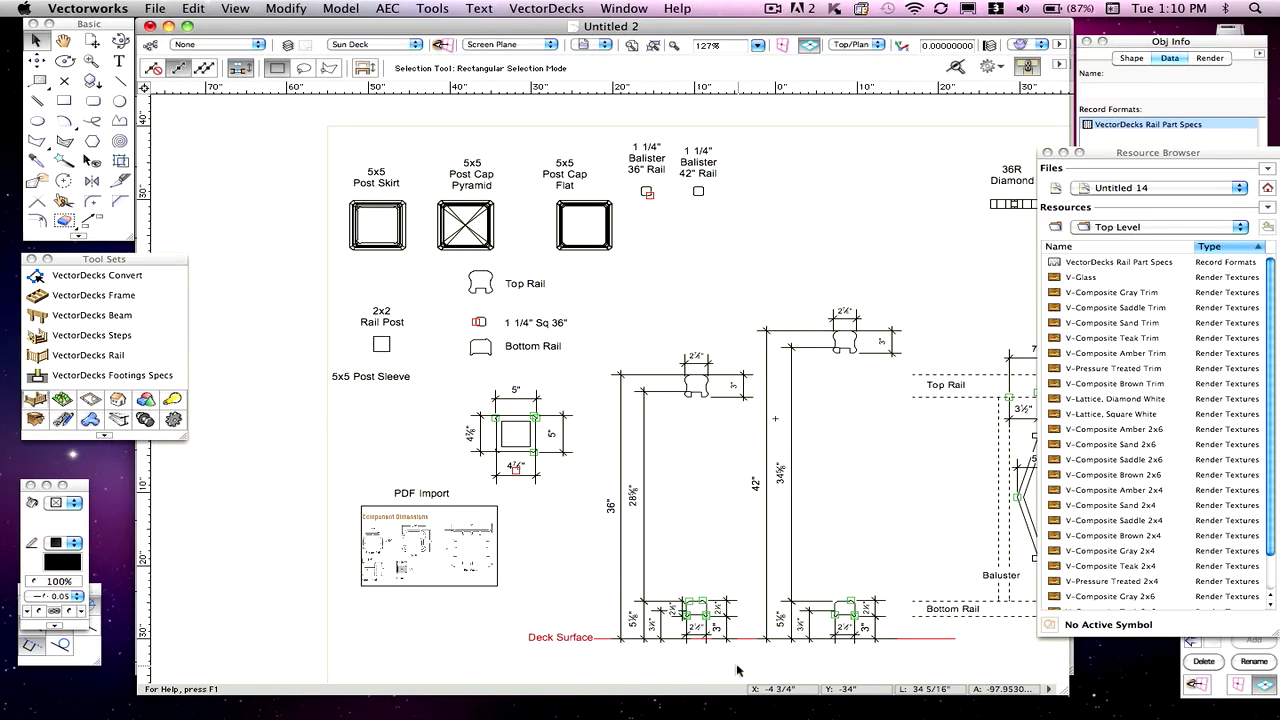
# - Examine the bottom rail's dimensions and its height above the deck surface in the 36-inch rail section
pyautogui.scroll(3, 737, 670)
pyautogui.scroll(-2, 666, 480)
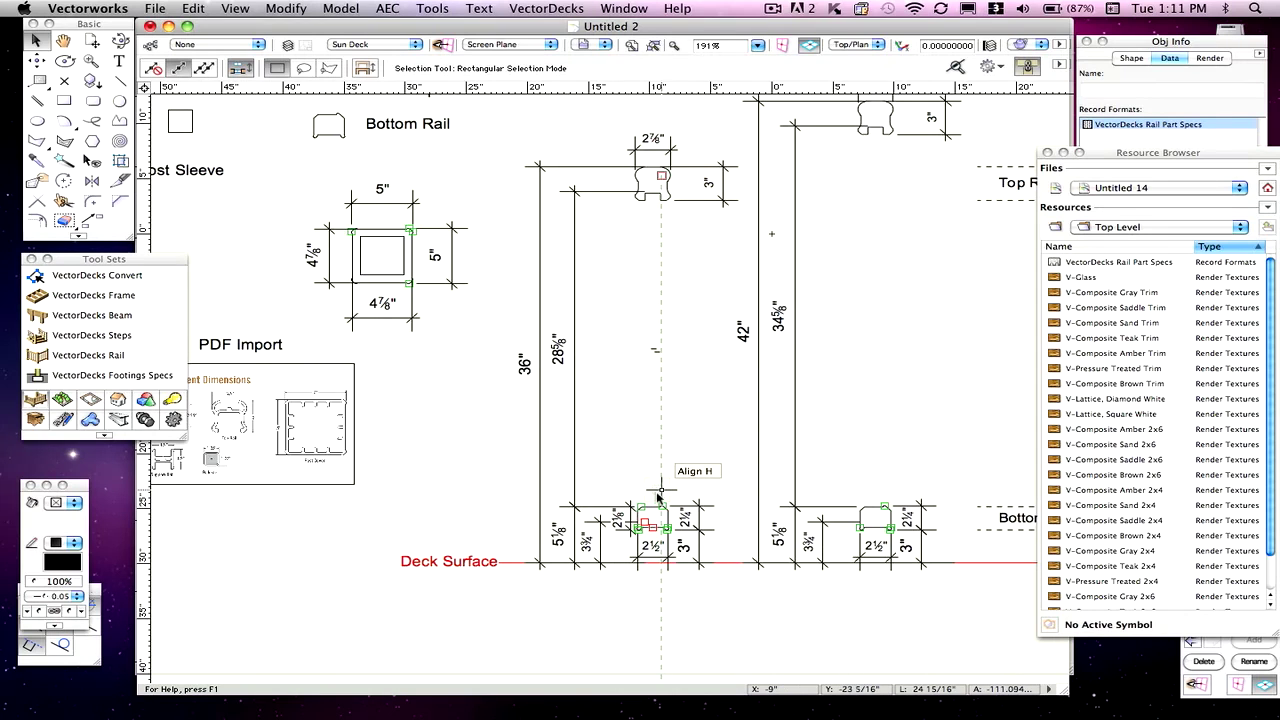
pyautogui.scroll(3, 636, 523)
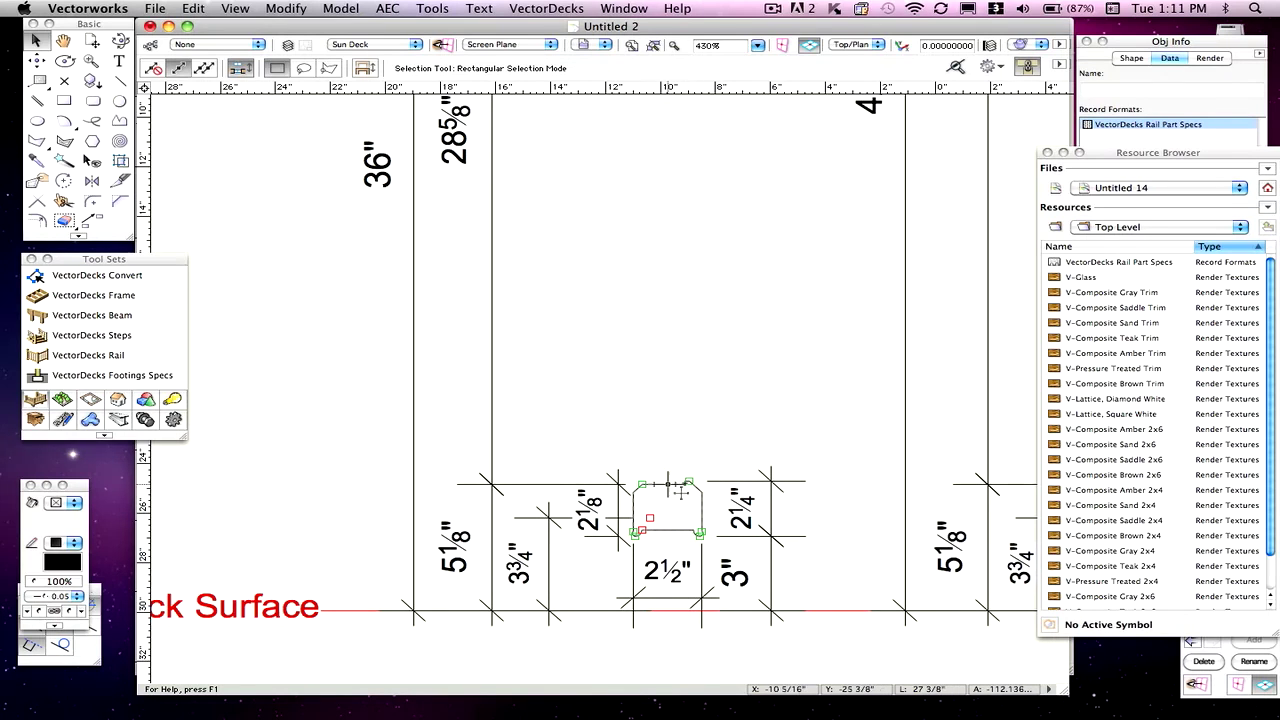
pyautogui.scroll(-3, 699, 493)
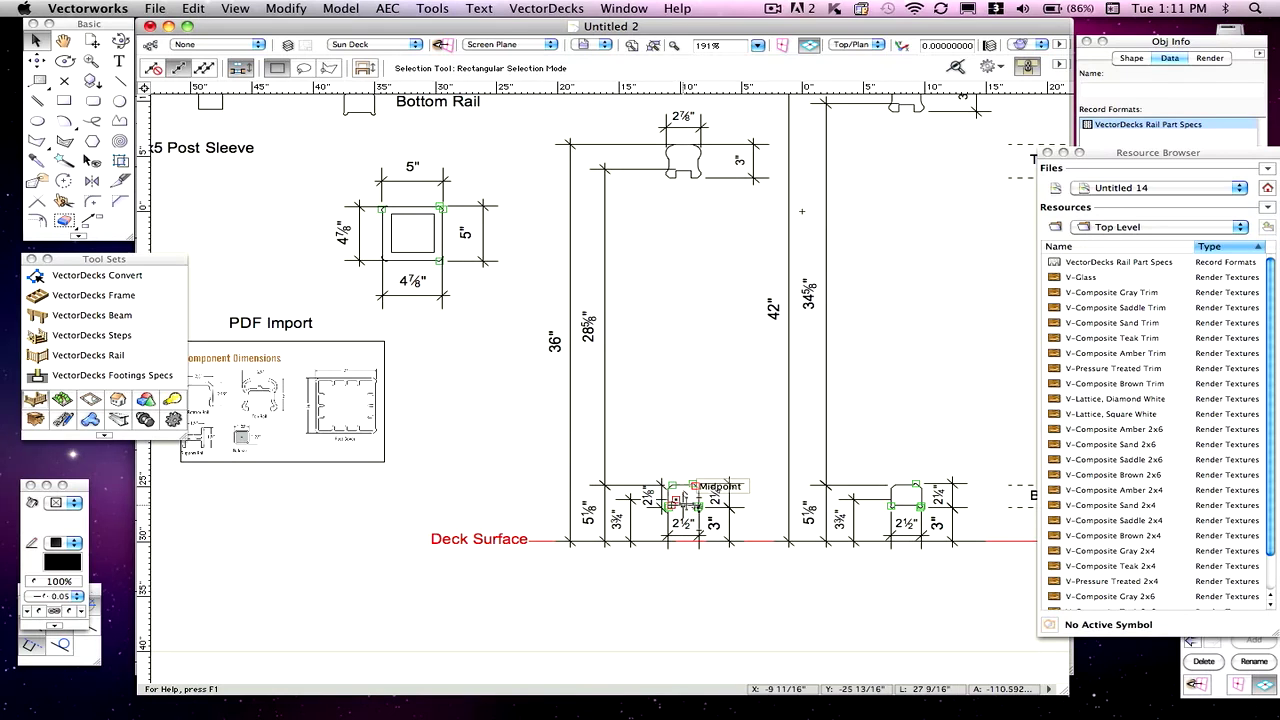
pyautogui.scroll(2, 693, 484)
pyautogui.scroll(-1, 695, 482)
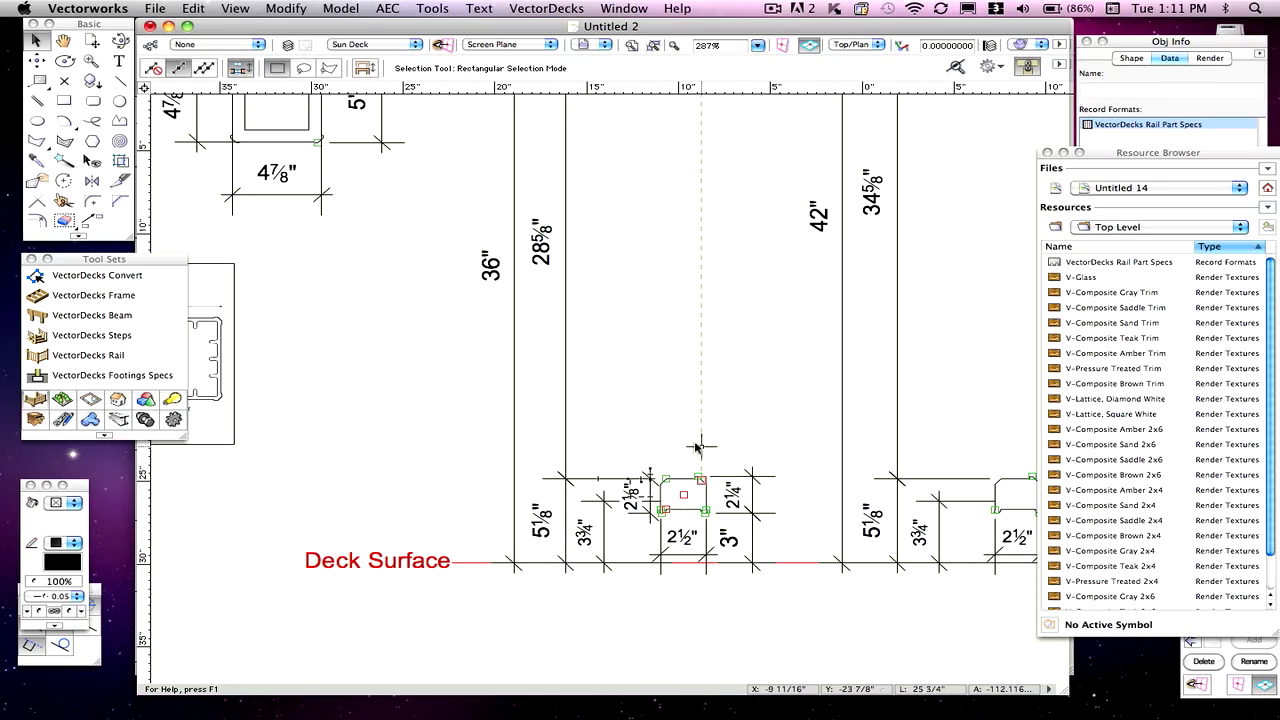
pyautogui.scroll(-2, 697, 447)
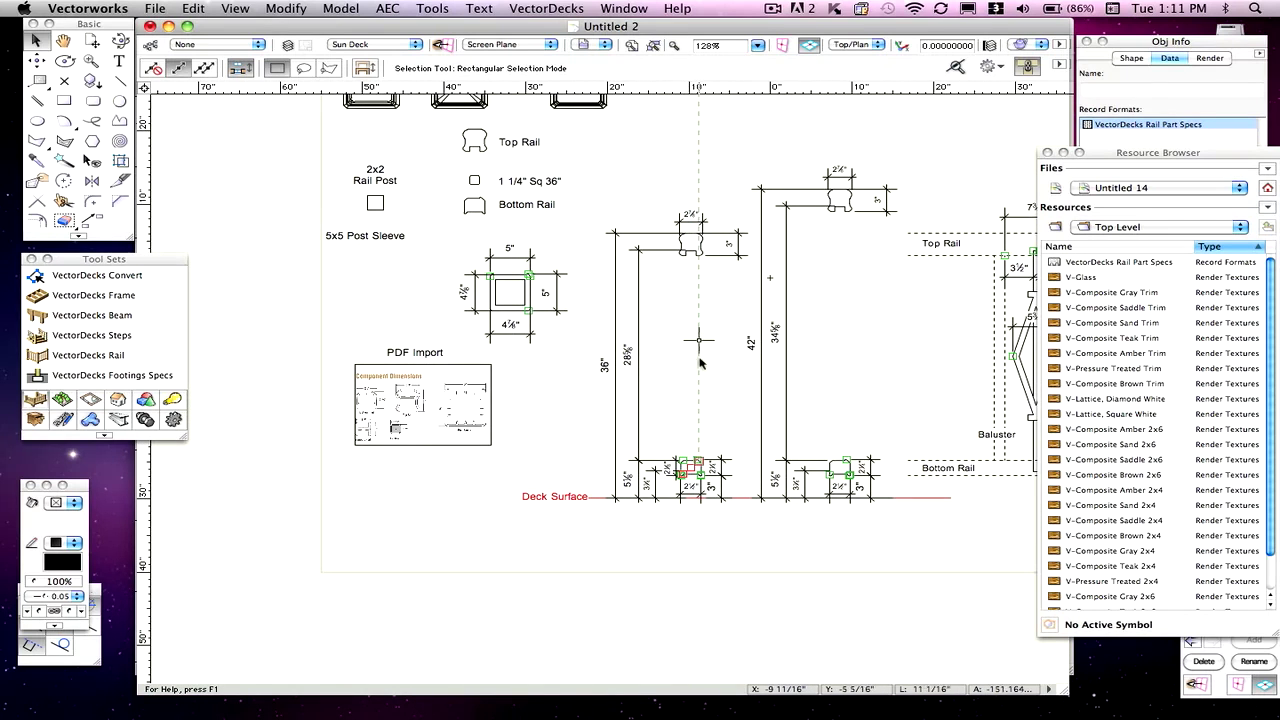
pyautogui.scroll(2, 699, 430)
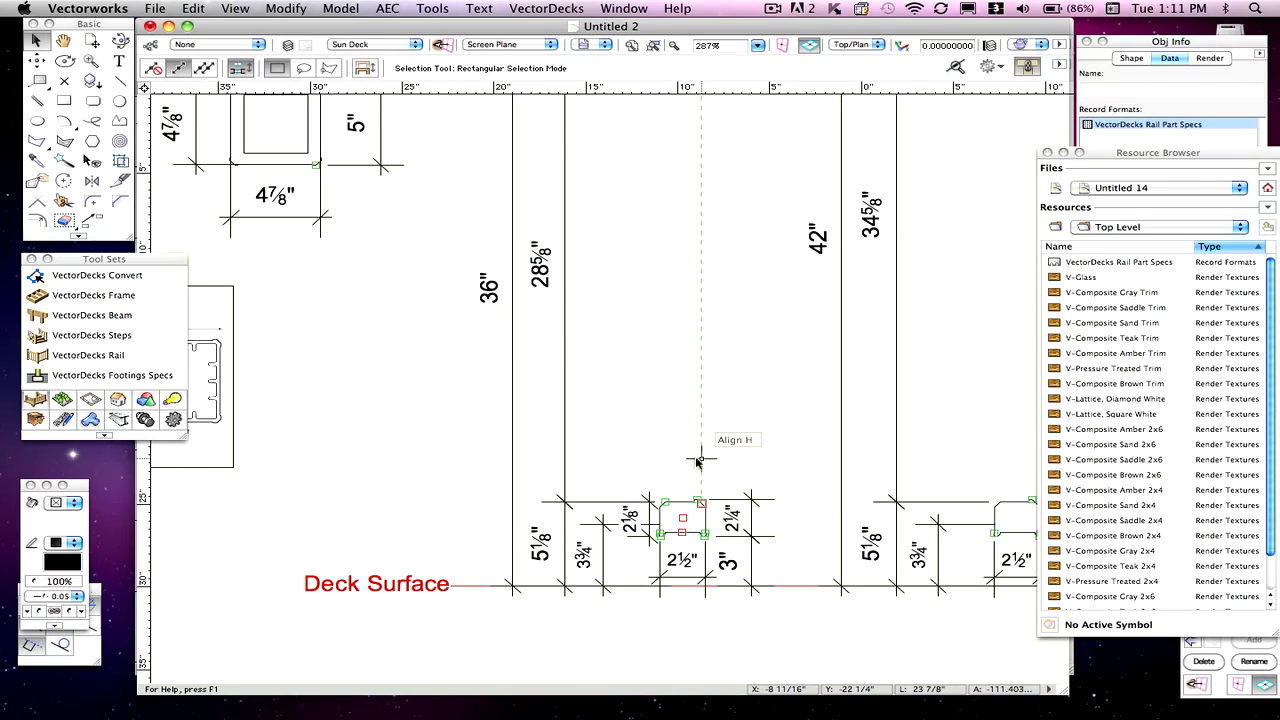
pyautogui.scroll(-2, 697, 455)
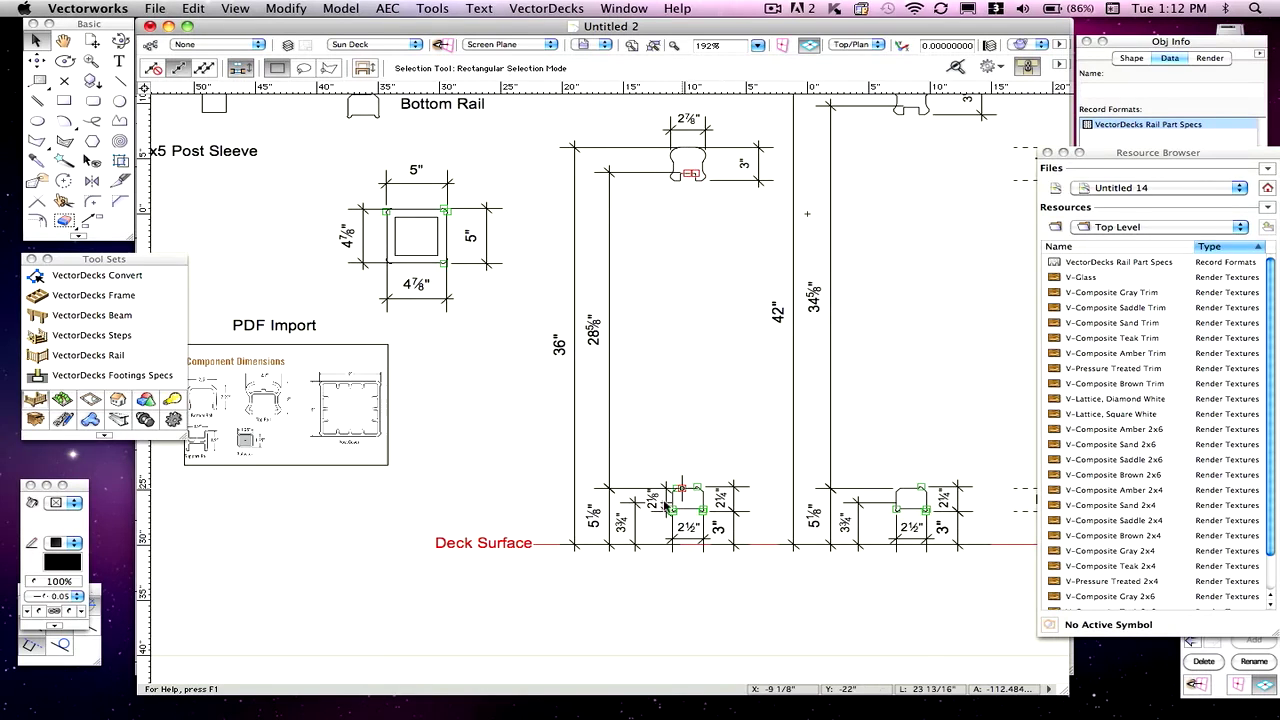
pyautogui.scroll(2, 690, 488)
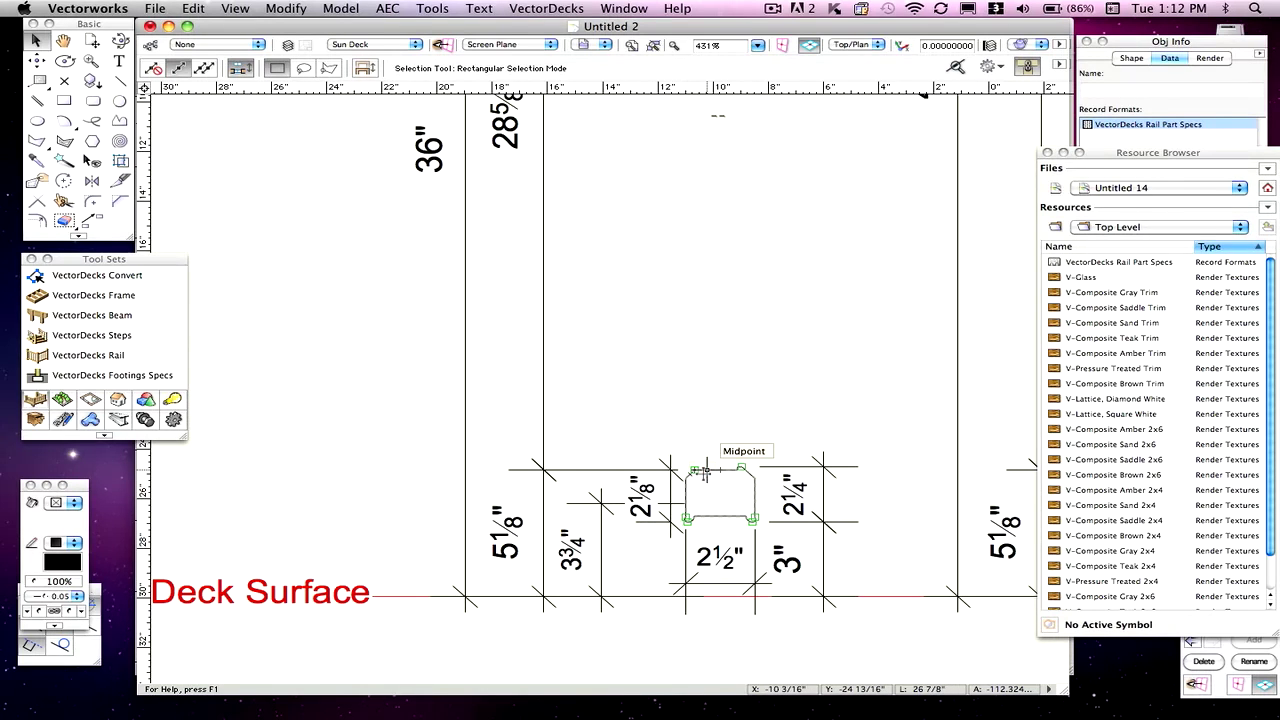
pyautogui.scroll(-2, 705, 470)
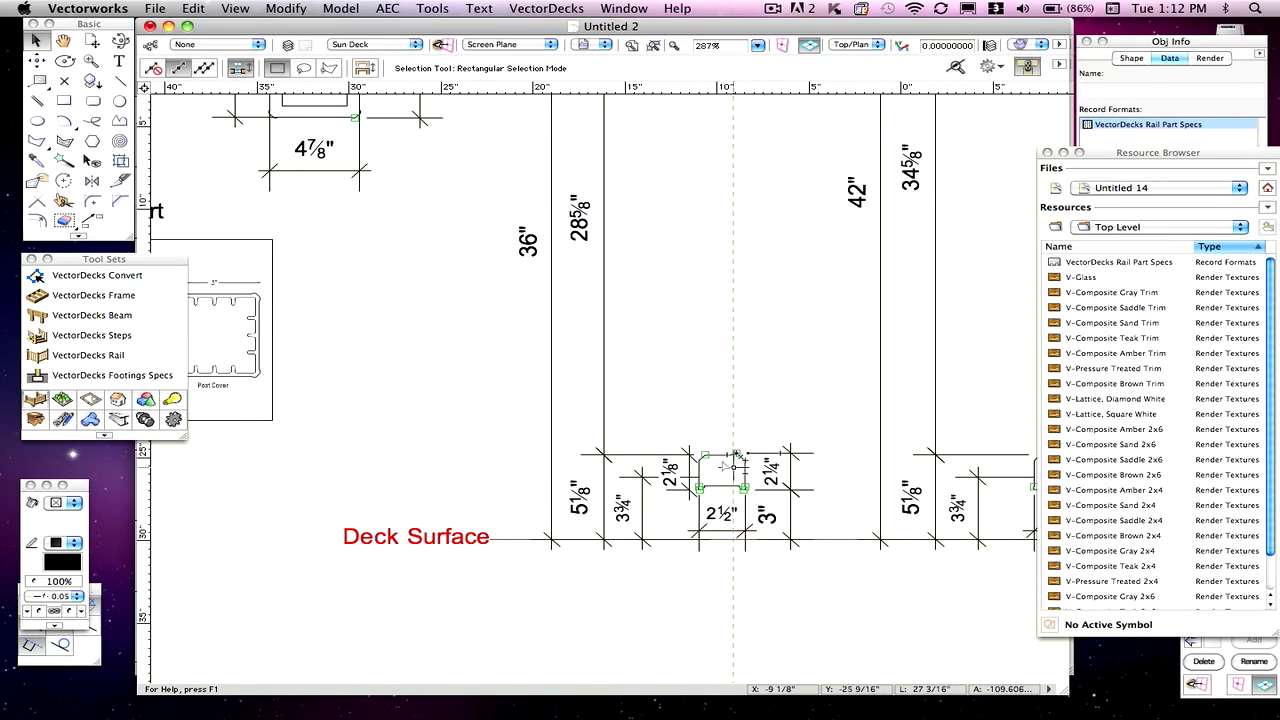
pyautogui.scroll(-2, 735, 465)
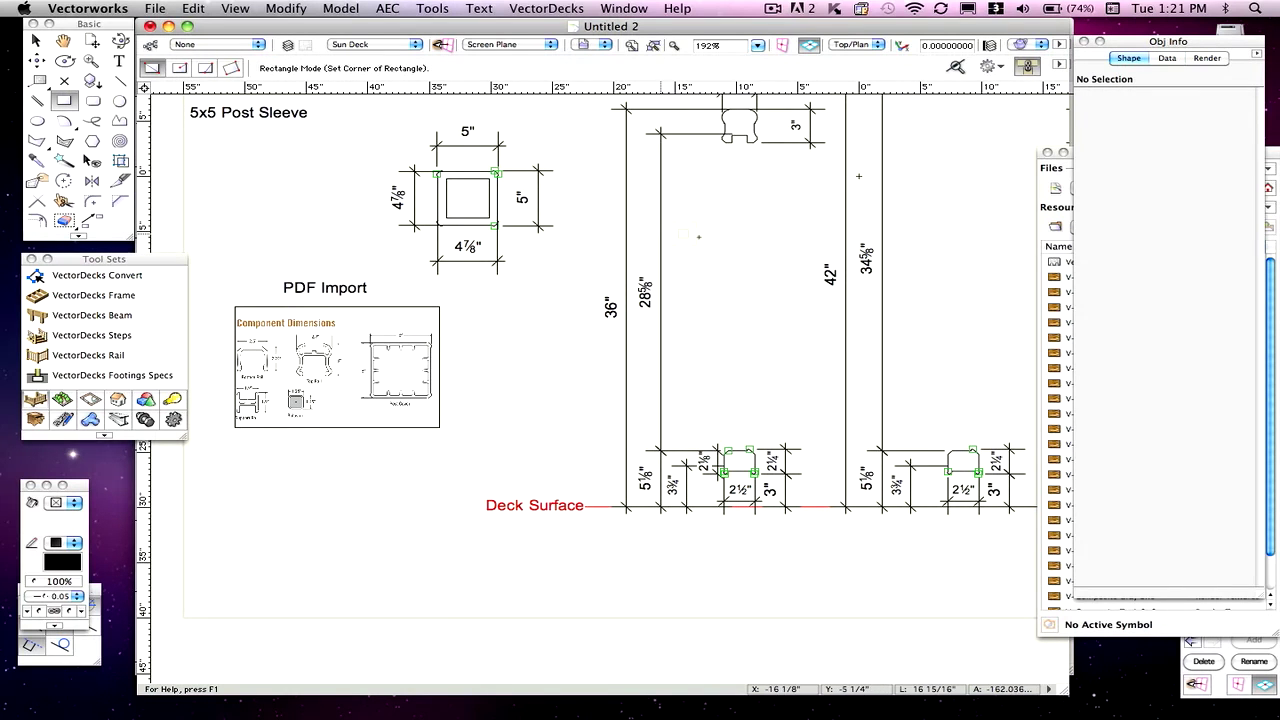
# - Draw a rectangle about 28 3/16" tall between the 36-inch section's top and bottom rails and set its width to 1.25"
pyautogui.press('space')
pyautogui.moveTo(723, 243)
pyautogui.mouseDown()
pyautogui.moveTo(643, 334)
pyautogui.moveTo(590, 345)
pyautogui.mouseUp()
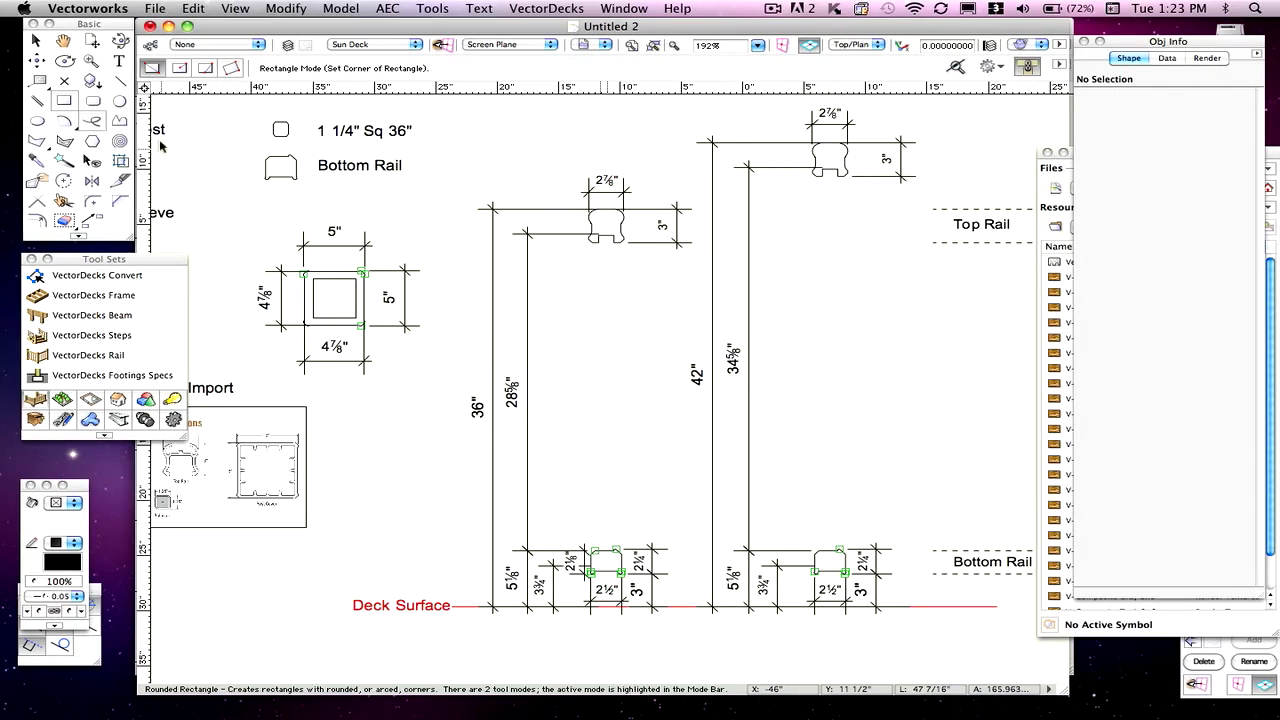
pyautogui.click(612, 236)
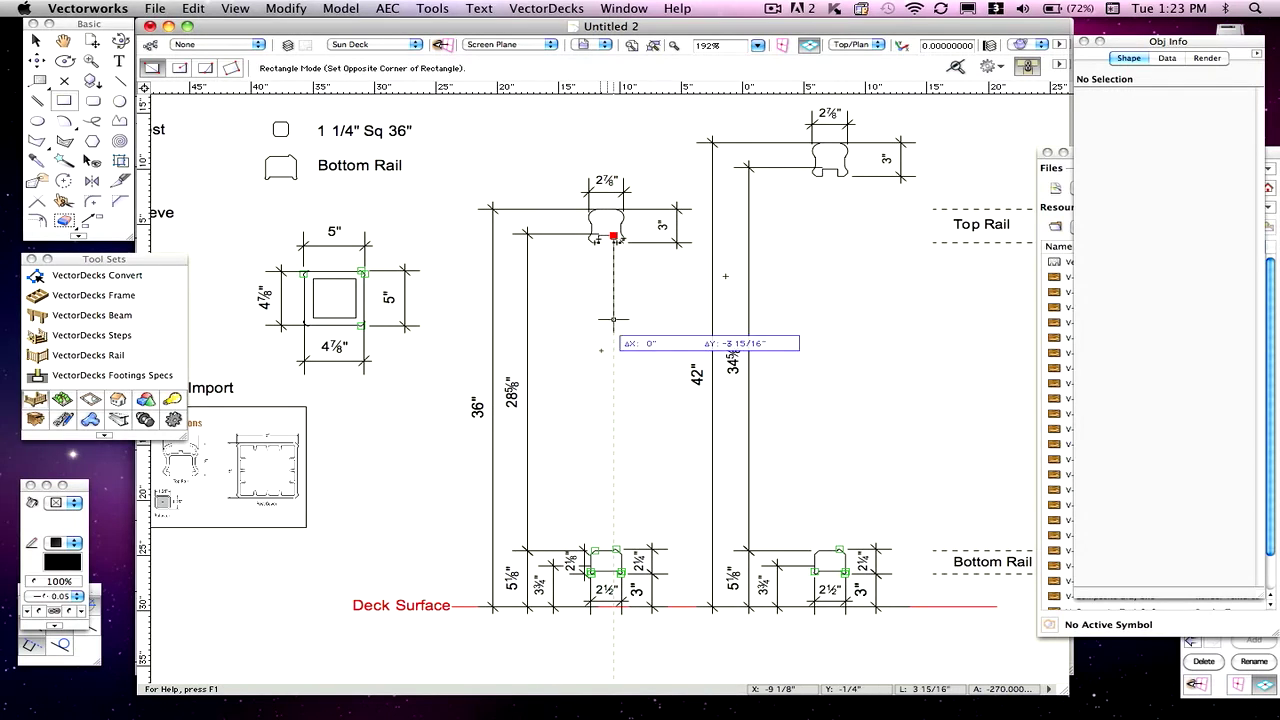
pyautogui.click(585, 548)
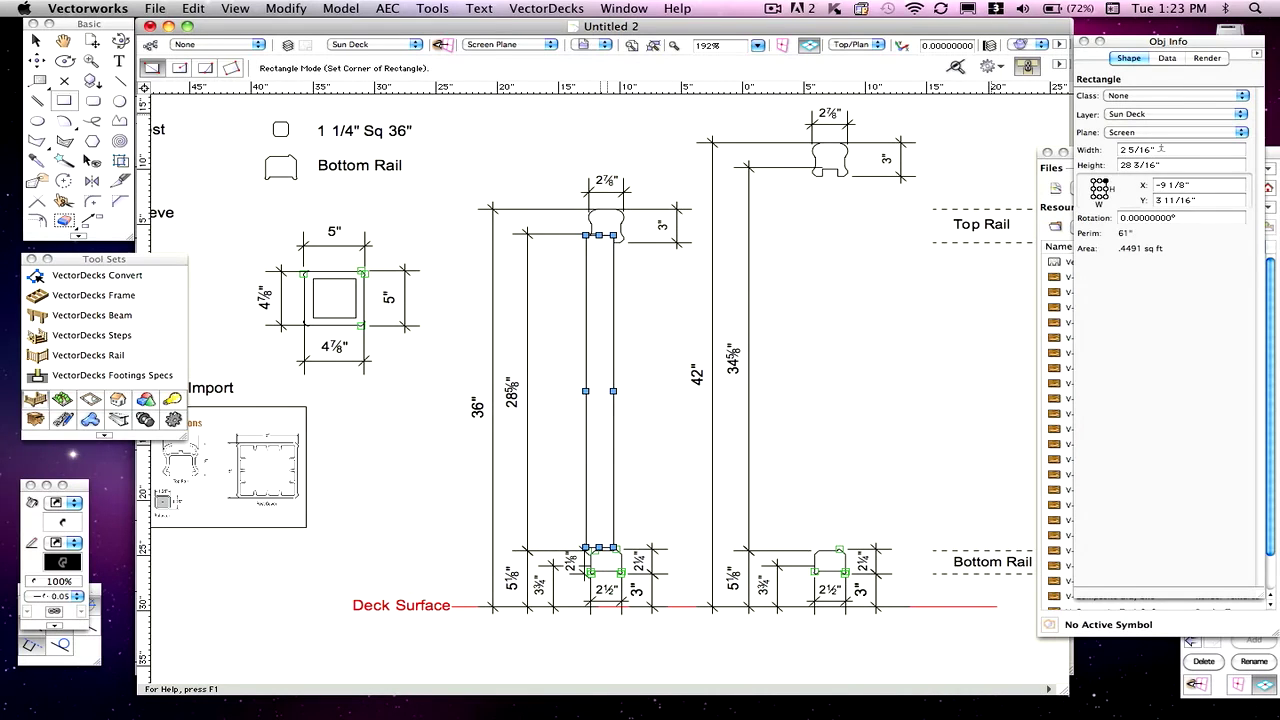
pyautogui.click(1162, 148)
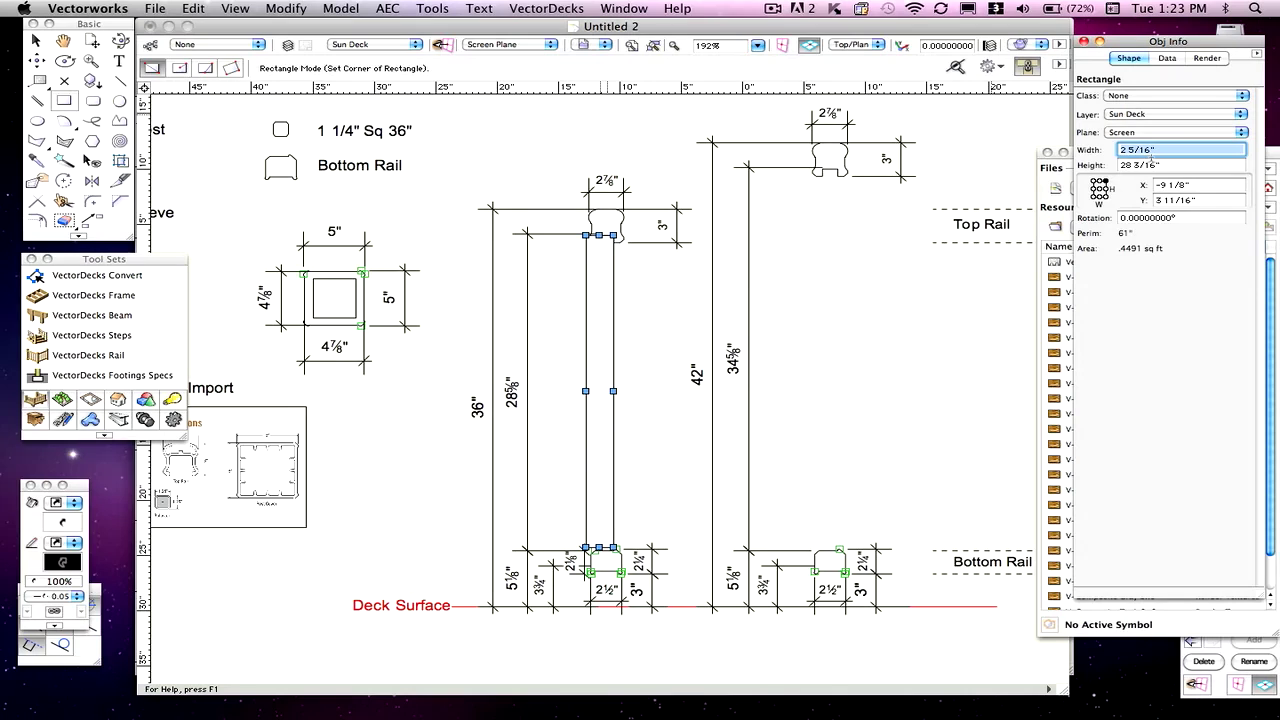
pyautogui.write('1.25')
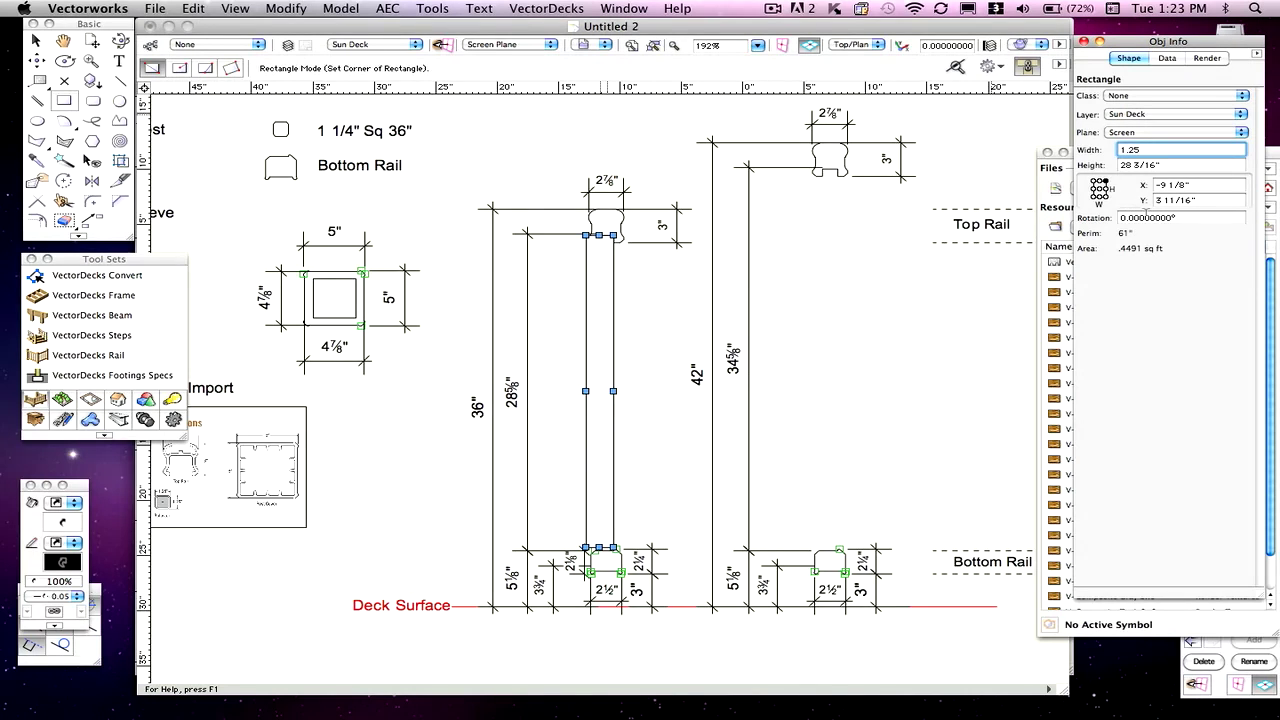
pyautogui.press('Return')
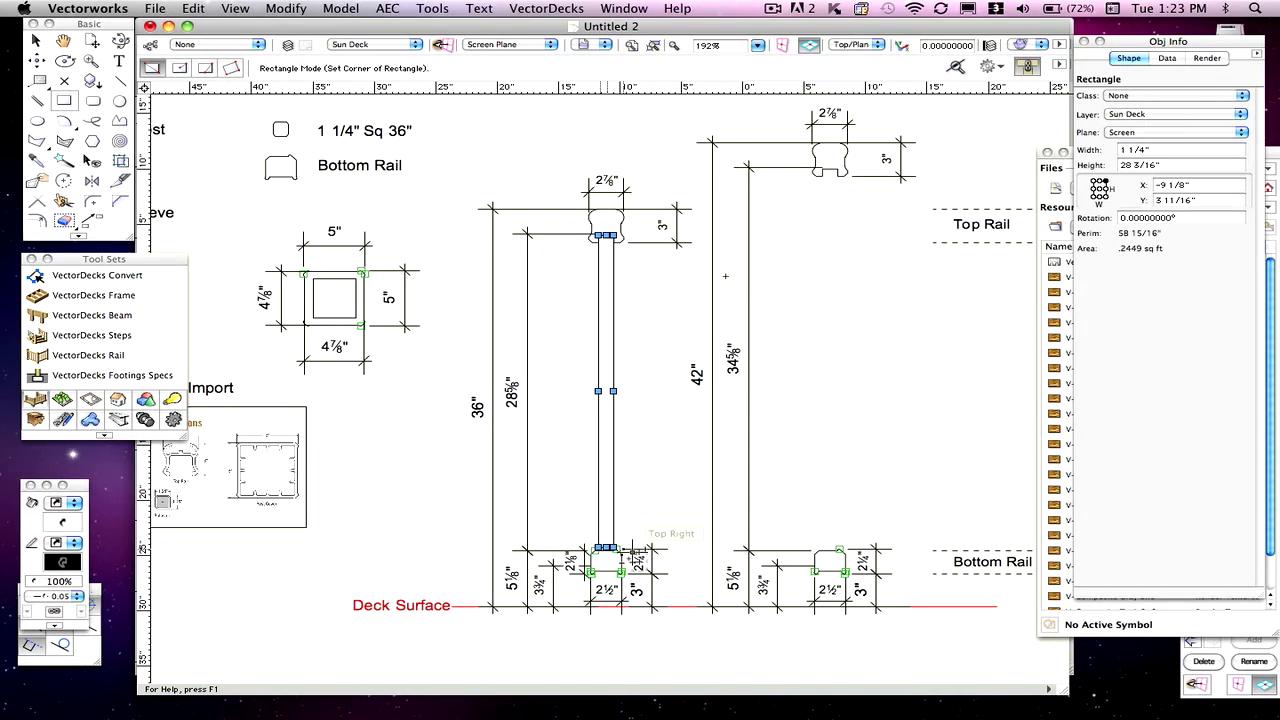
# - Stretch the baluster rectangle's lower edge down into the bottom rail profile and set its height to 30"
pyautogui.scroll(2, 625, 560)
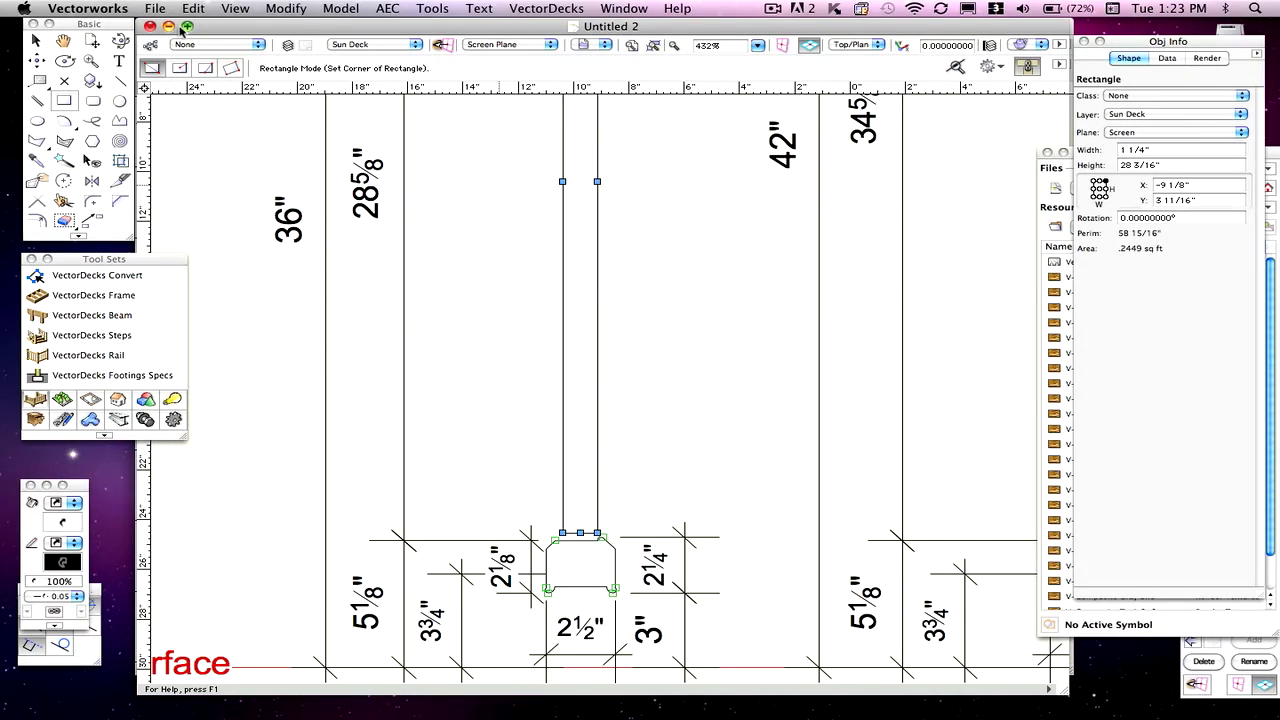
pyautogui.click(35, 40)
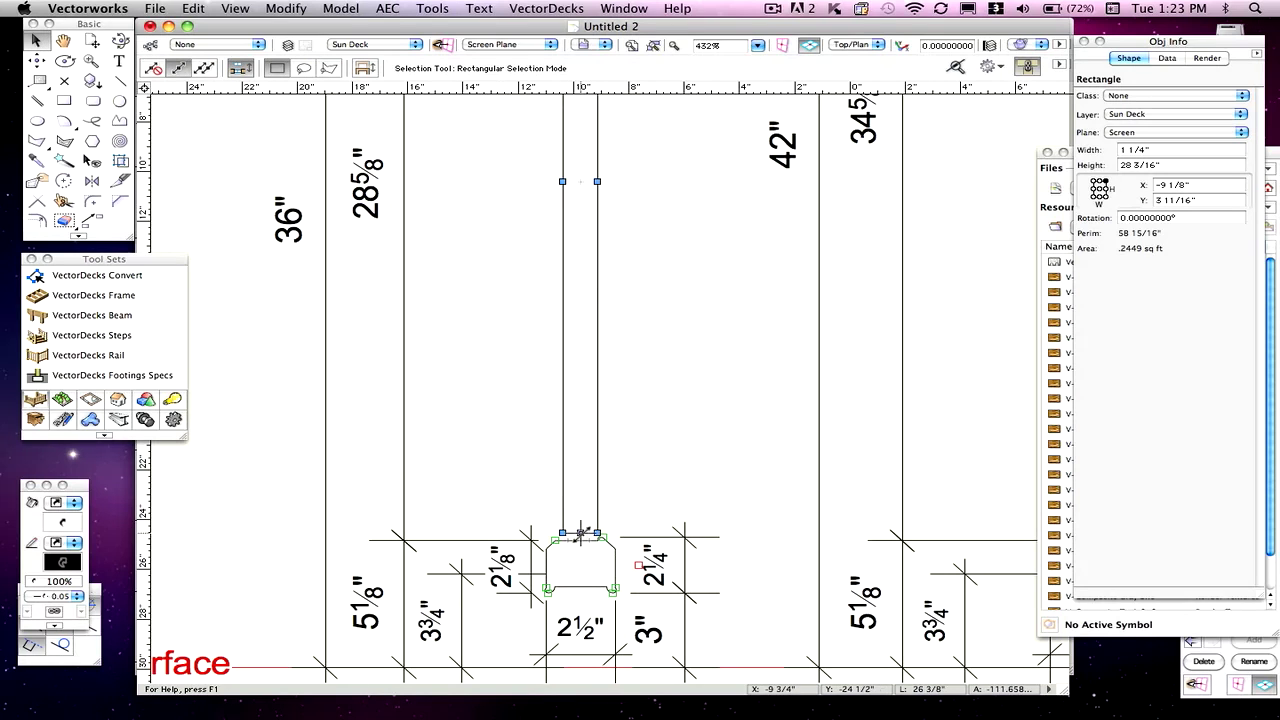
pyautogui.moveTo(582, 533); pyautogui.dragTo(581, 565)
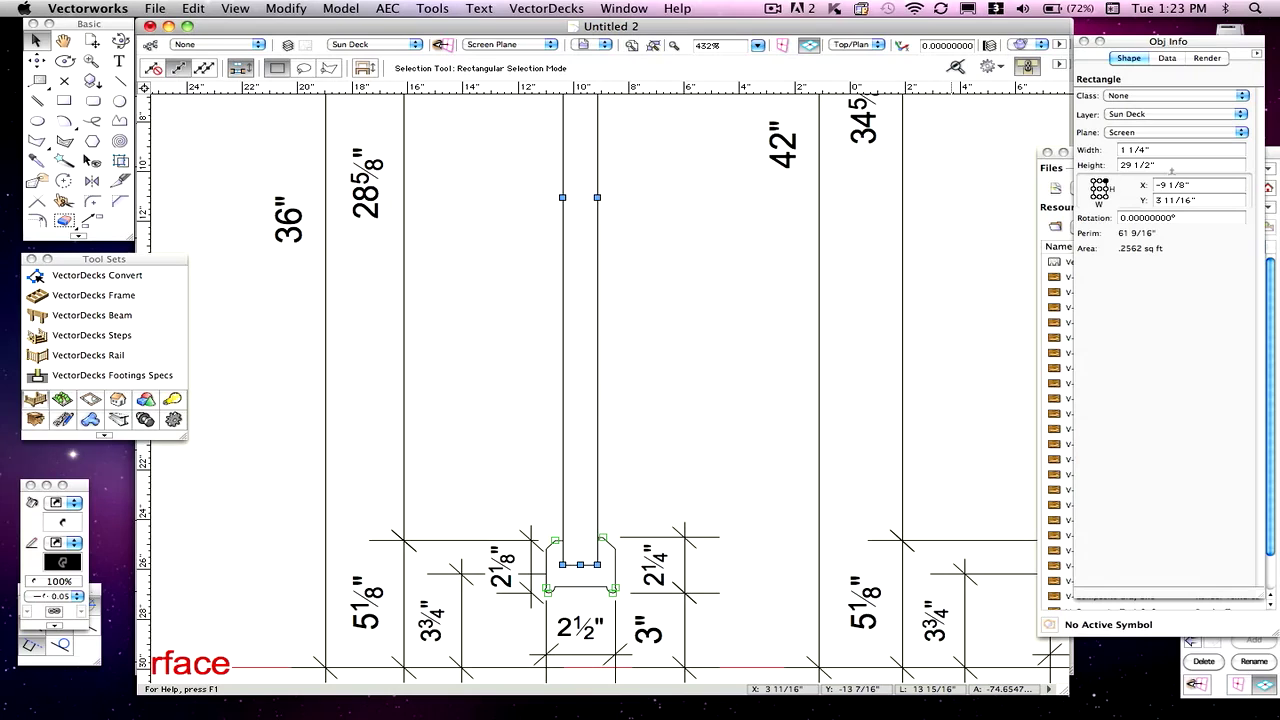
pyautogui.click(1166, 164)
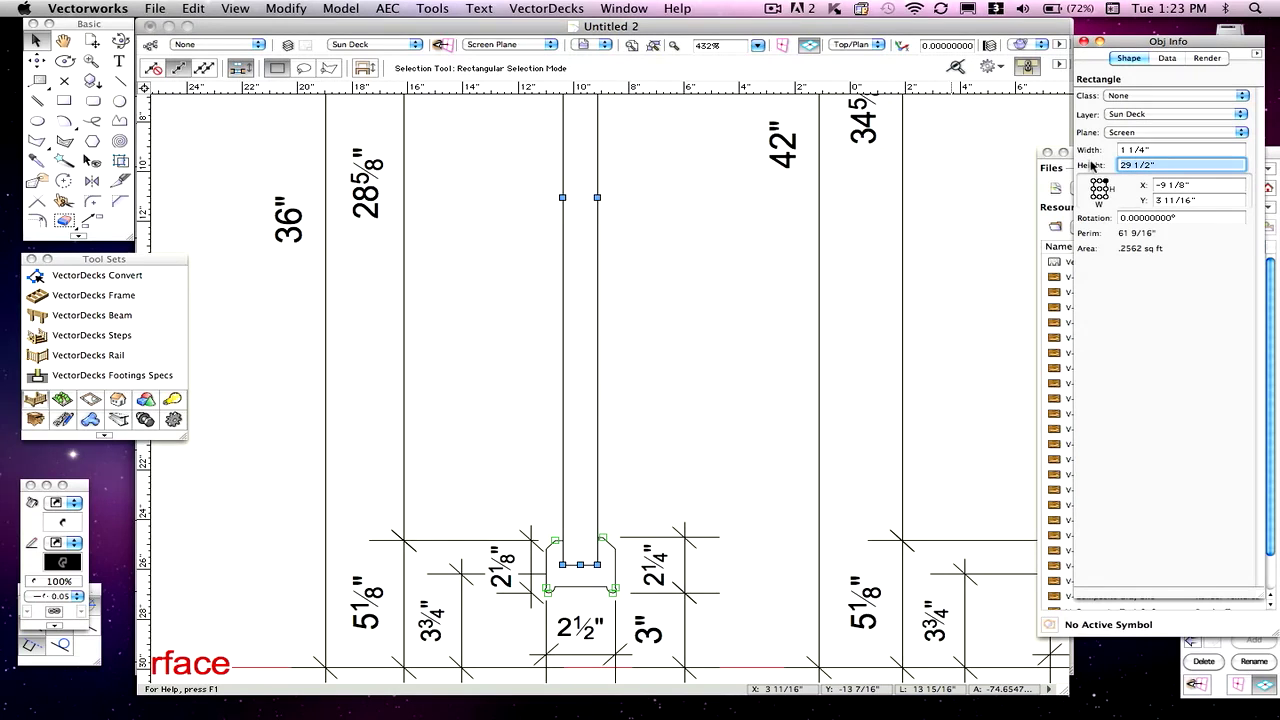
pyautogui.write('30')
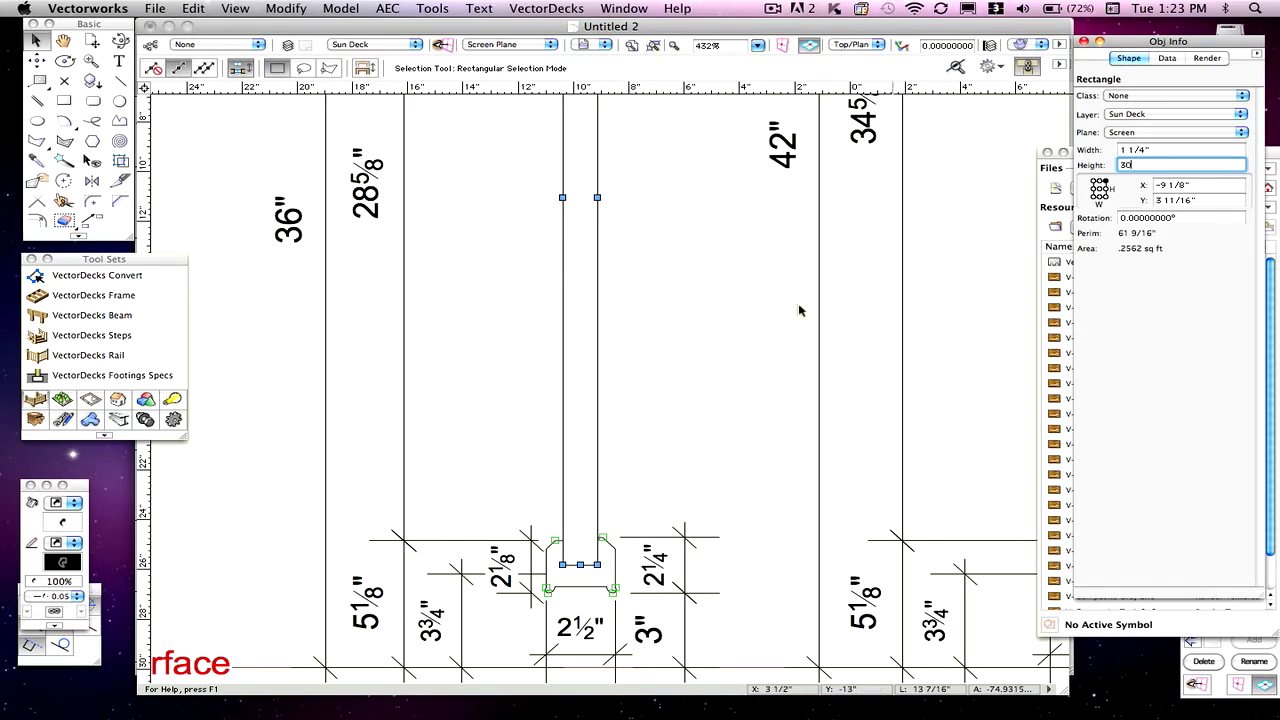
pyautogui.click(743, 331)
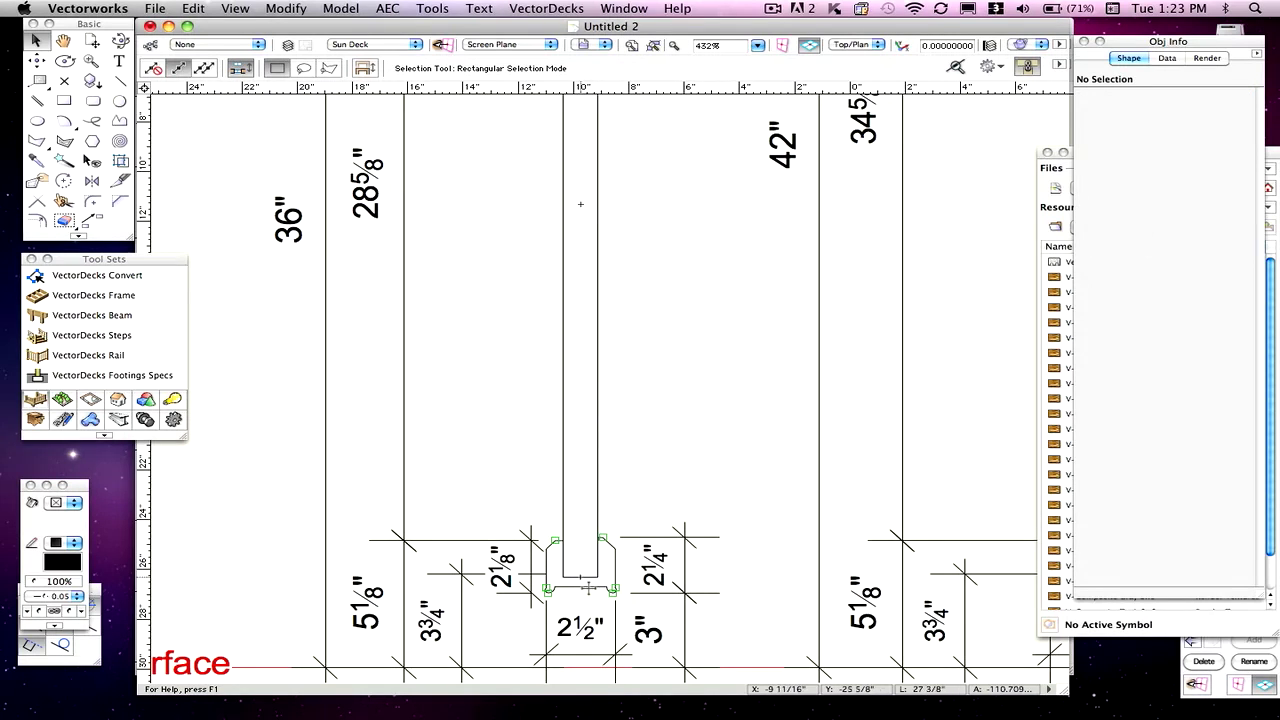
# - Place the 30" baluster rectangle in the 42-inch section, with its upper right corner snapped into the top rail's underside recess
pyautogui.scroll(-1, 615, 405)
pyautogui.scroll(-1, 615, 405)
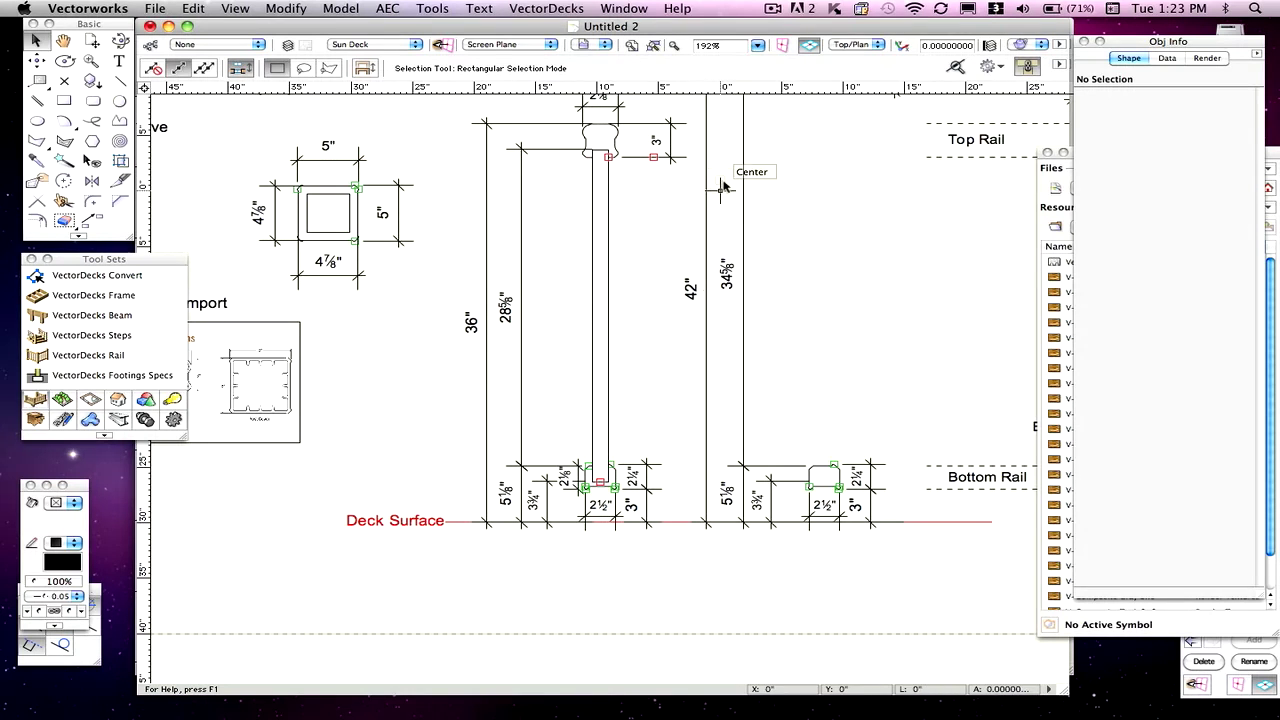
pyautogui.press('h')
pyautogui.moveTo(747, 195); pyautogui.dragTo(620, 291)
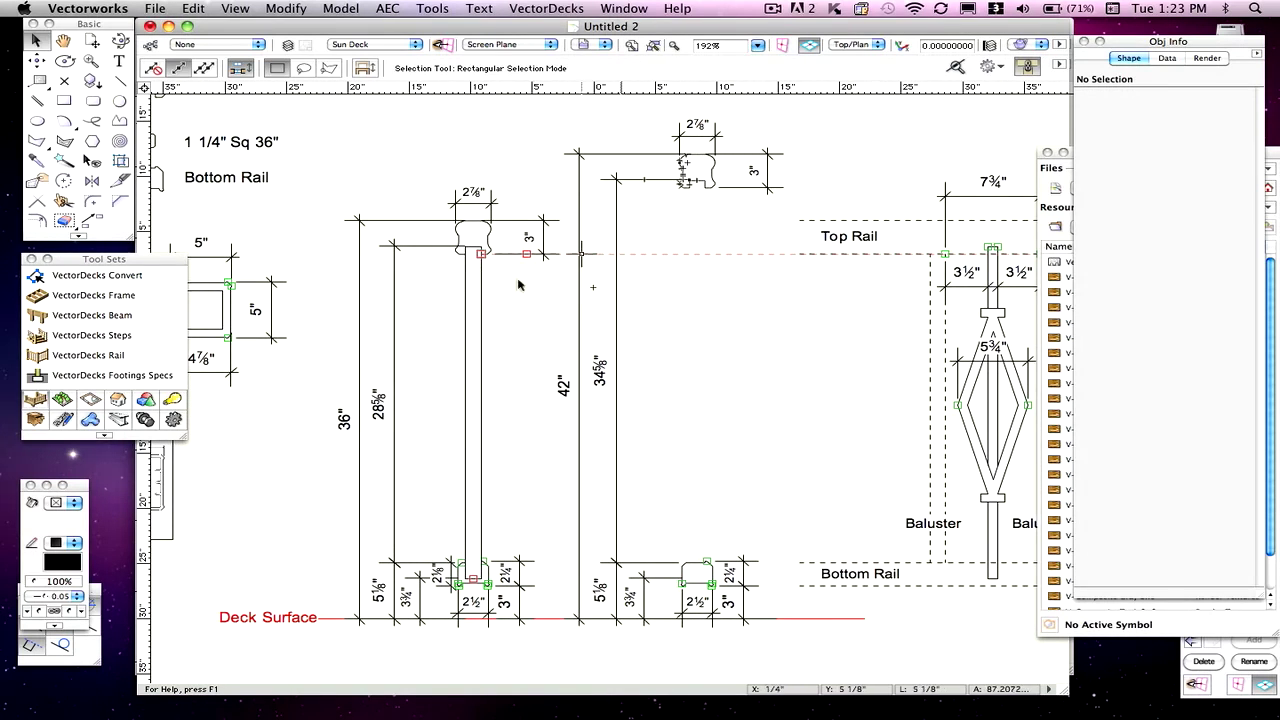
pyautogui.click(478, 316)
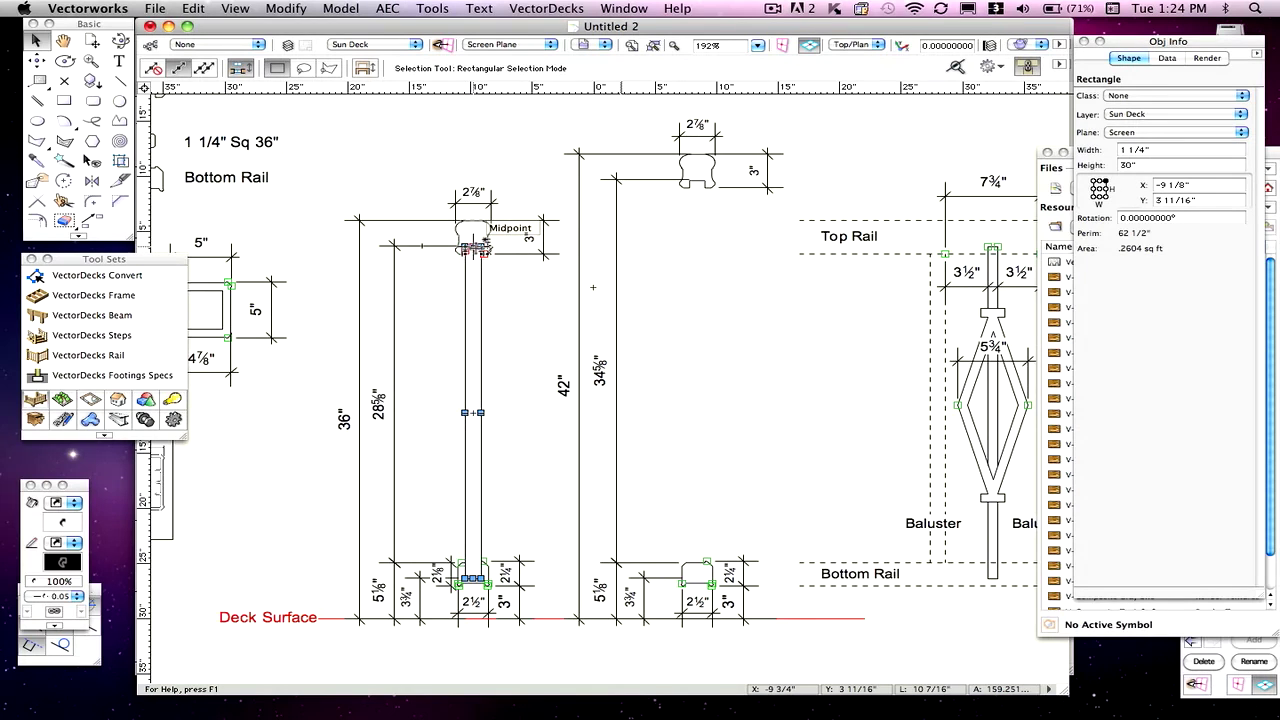
pyautogui.moveTo(476, 245)
pyautogui.mouseDown()
pyautogui.moveTo(704, 178)
pyautogui.moveTo(634, 346)
pyautogui.moveTo(628, 452)
pyautogui.mouseUp()
pyautogui.scroll(5, 674, 158)
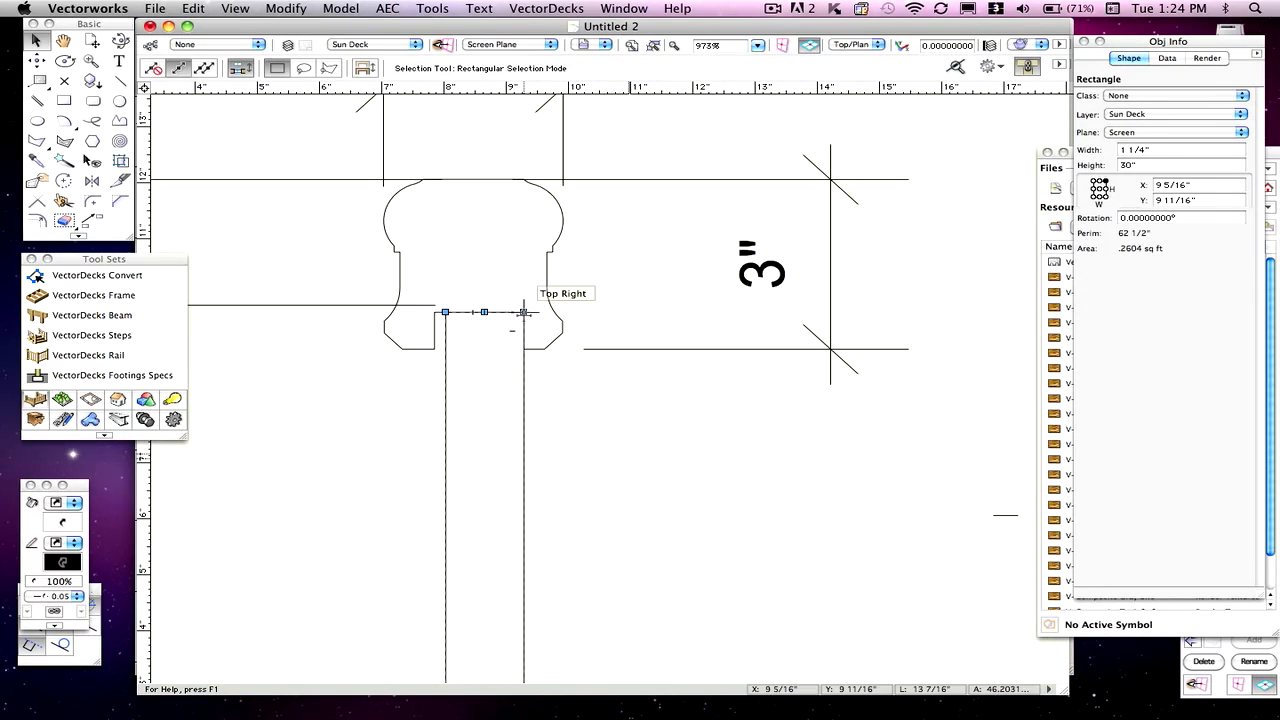
# - Shift the 30" baluster rectangle left in the 42-inch section so its upper end fits the top rail's underside recess
pyautogui.moveTo(524, 313); pyautogui.dragTo(548, 365)
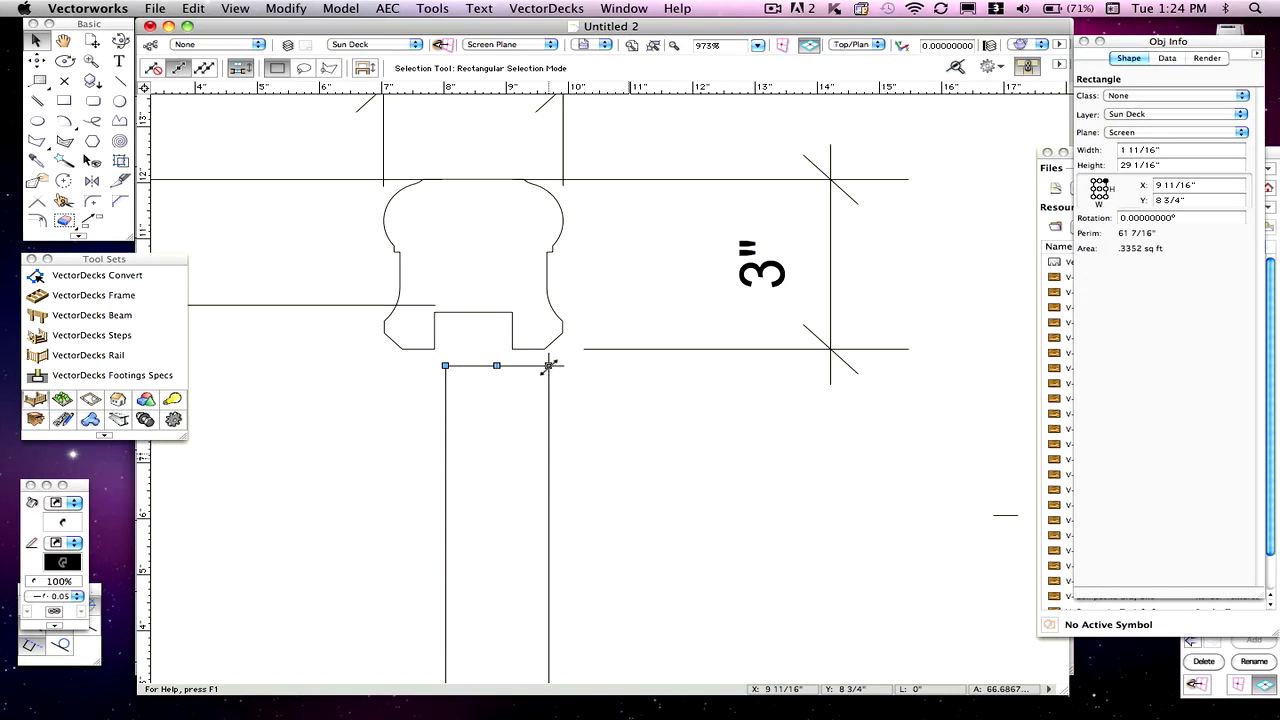
pyautogui.press('super+z')
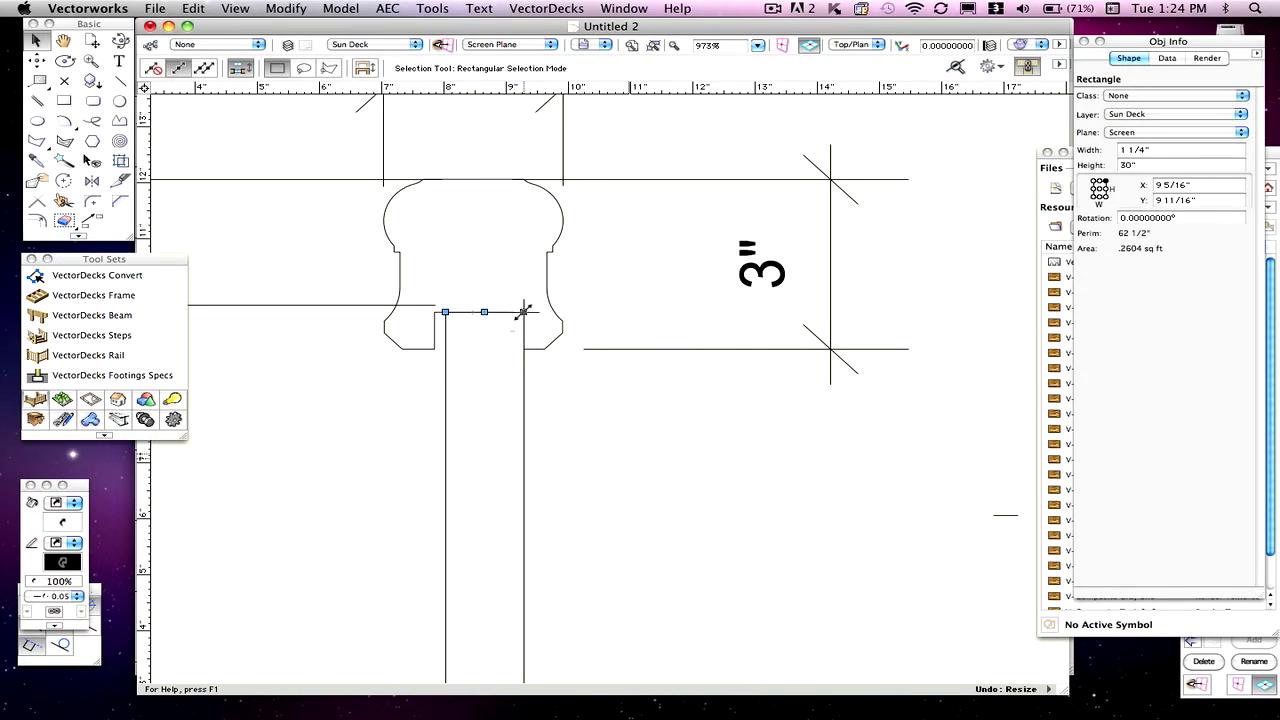
pyautogui.moveTo(524, 313); pyautogui.dragTo(506, 314)
pyautogui.scroll(-4, 574, 363)
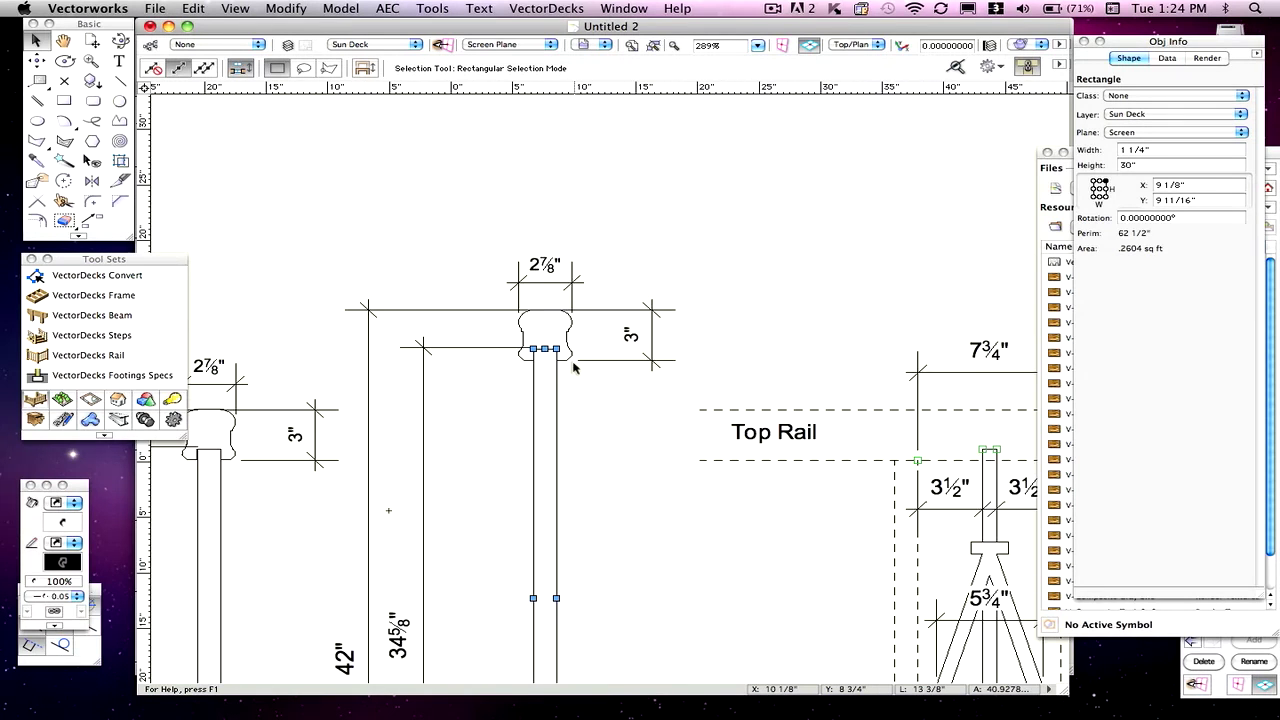
# - Set the height of the 42-inch section's baluster rectangle to 36" so it extends down into the bottom rail
pyautogui.scroll(-1, 574, 367)
pyautogui.moveTo(598, 444); pyautogui.dragTo(609, 320)
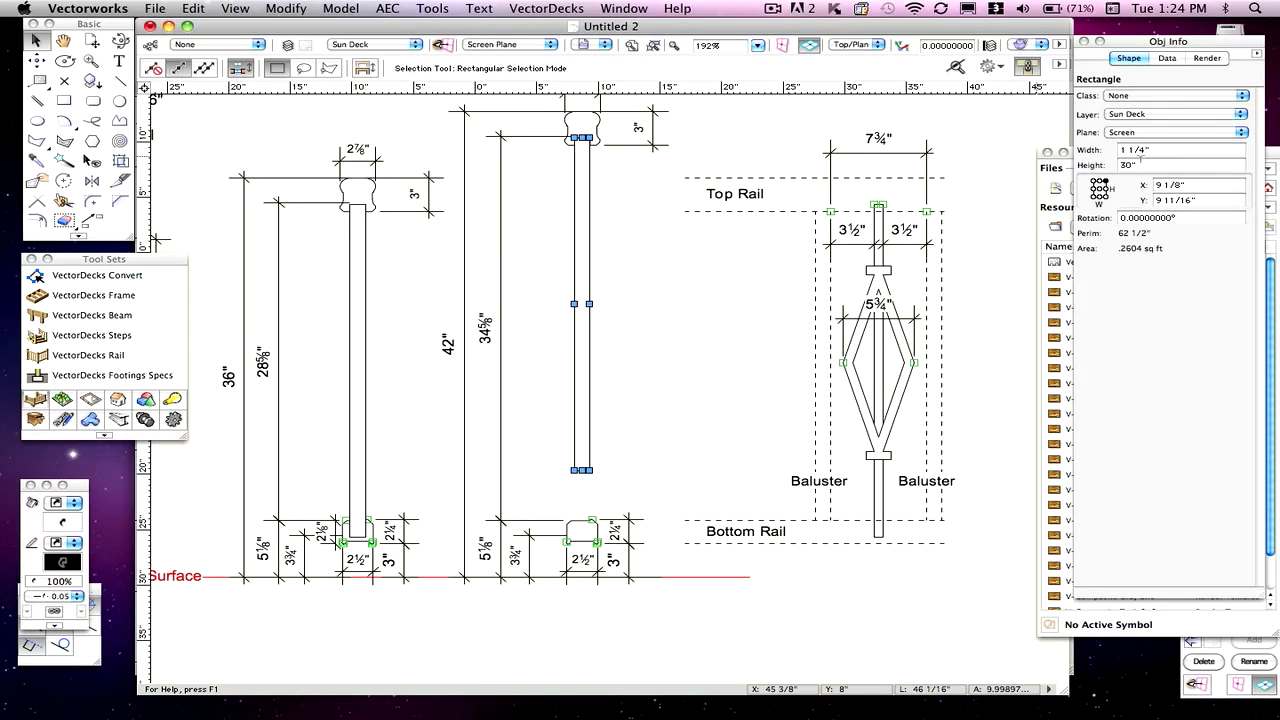
pyautogui.click(1140, 163)
pyautogui.write('36')
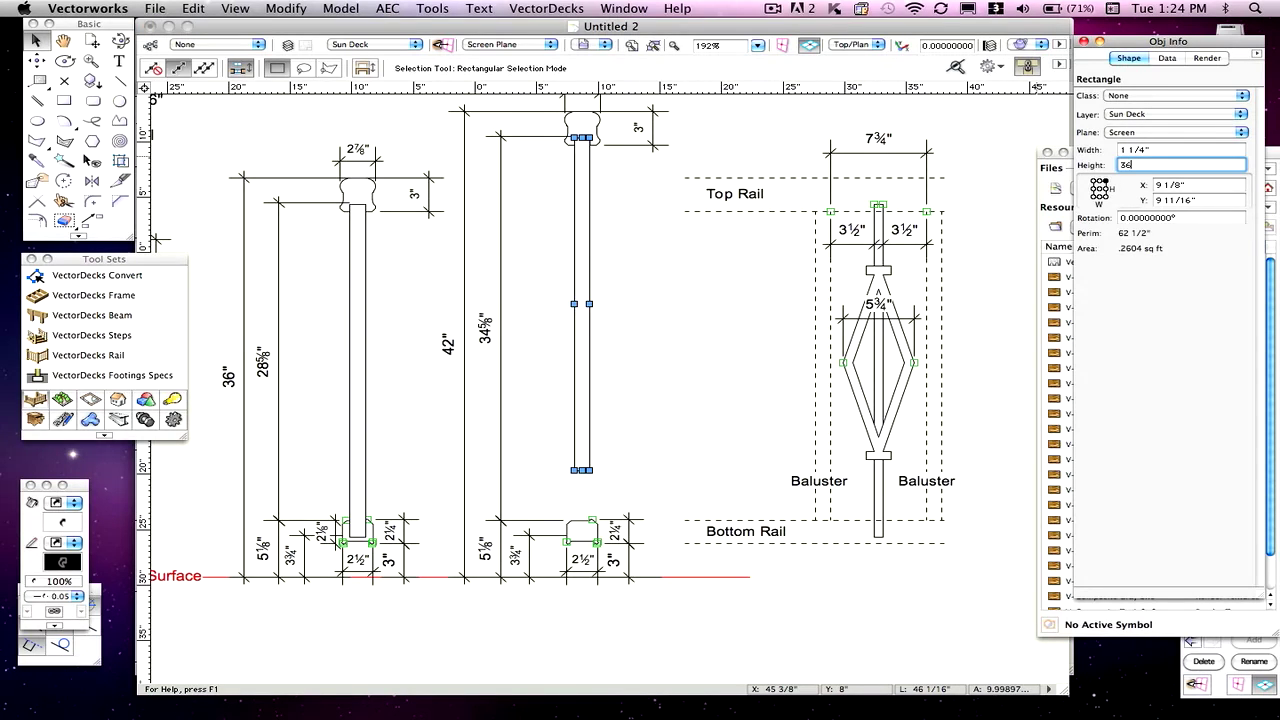
pyautogui.press('Return')
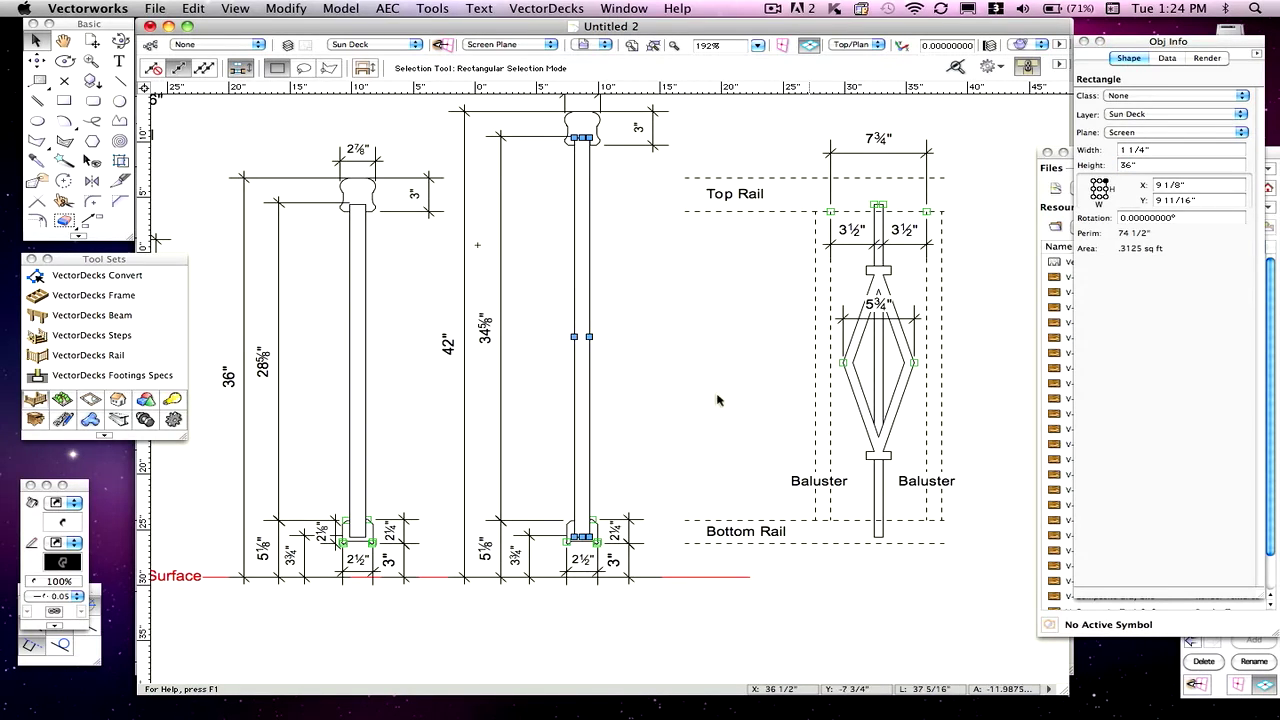
pyautogui.click(677, 437)
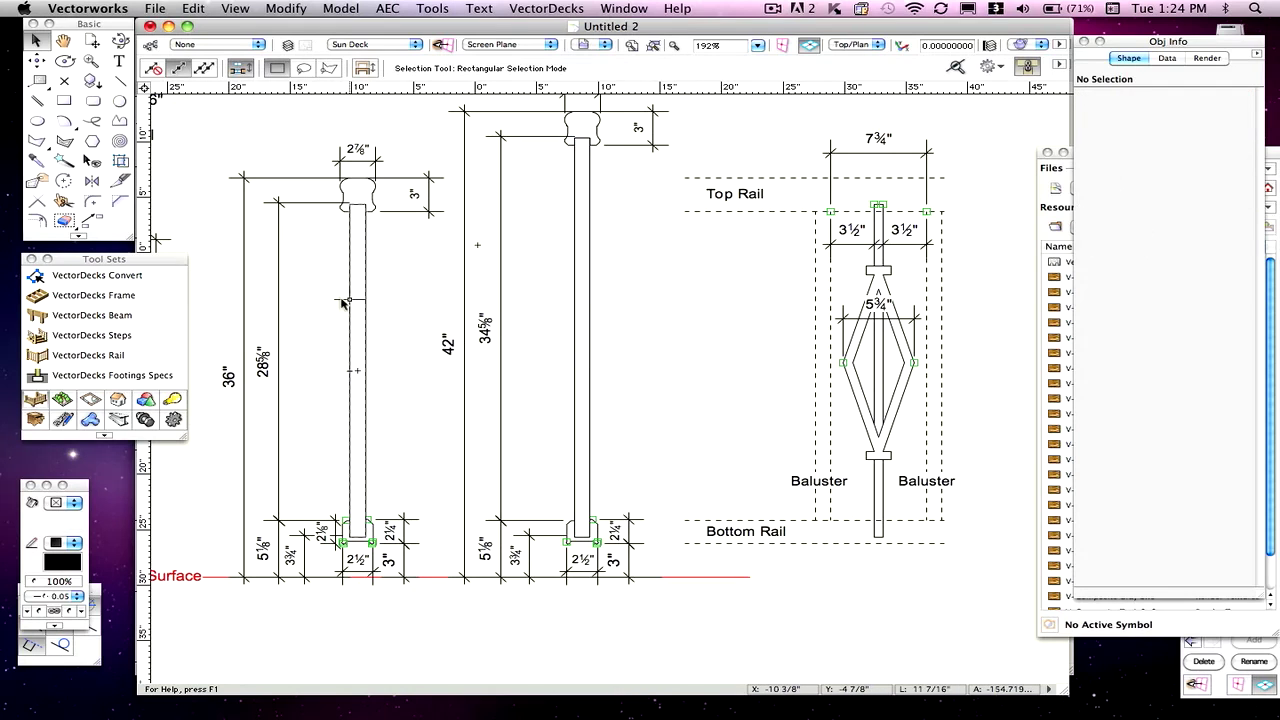
# - Examine the 36-inch section's baluster rectangle and how its lower end sits in the bottom rail profile
pyautogui.click(366, 326)
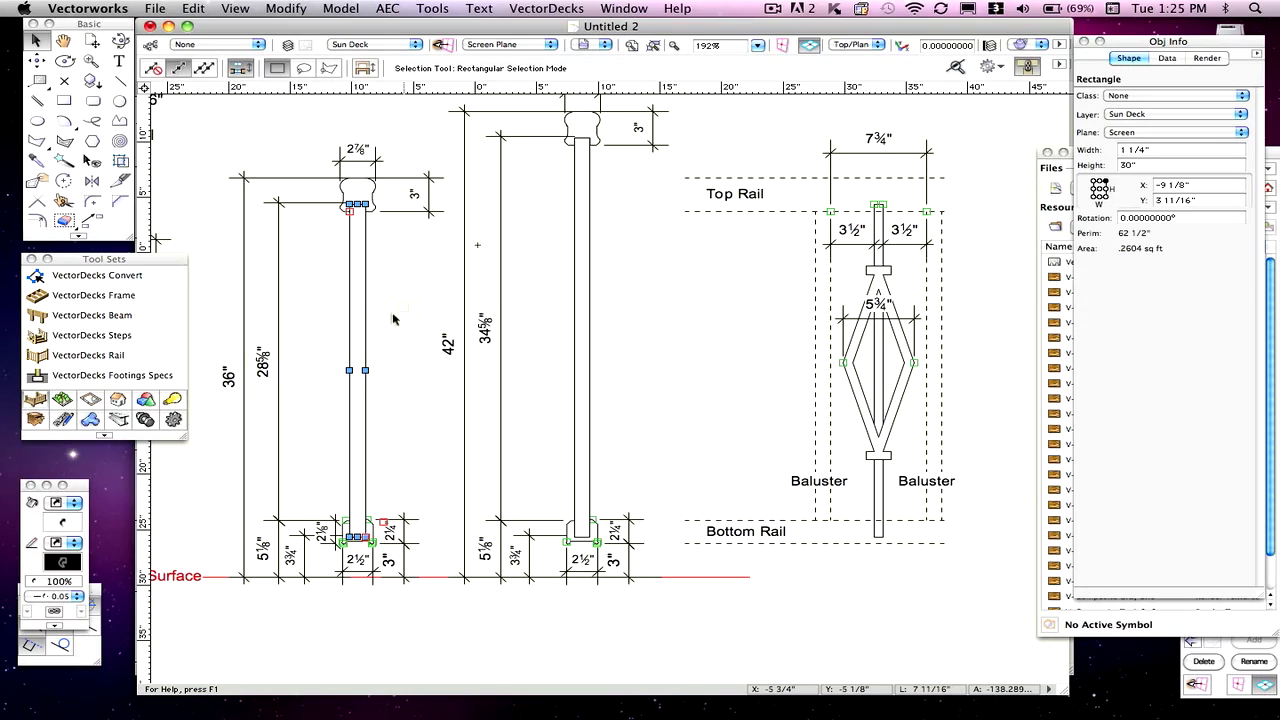
pyautogui.scroll(4, 335, 550)
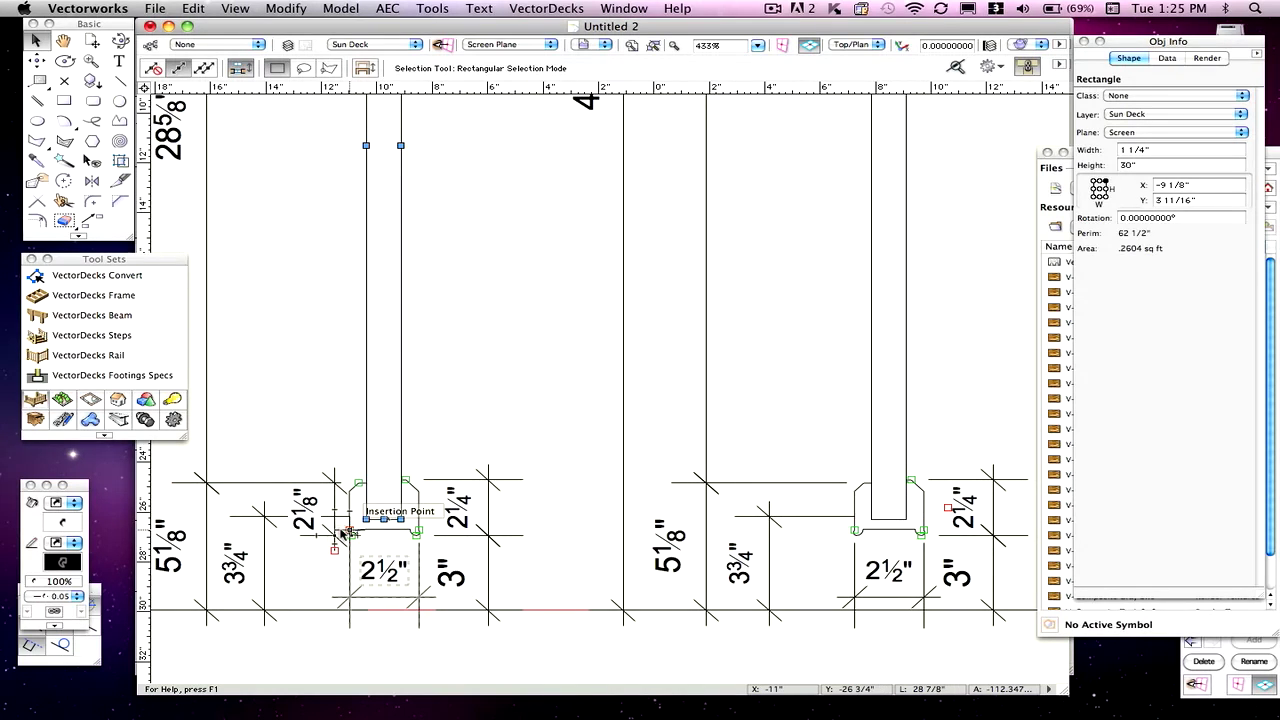
pyautogui.scroll(-4, 489, 237)
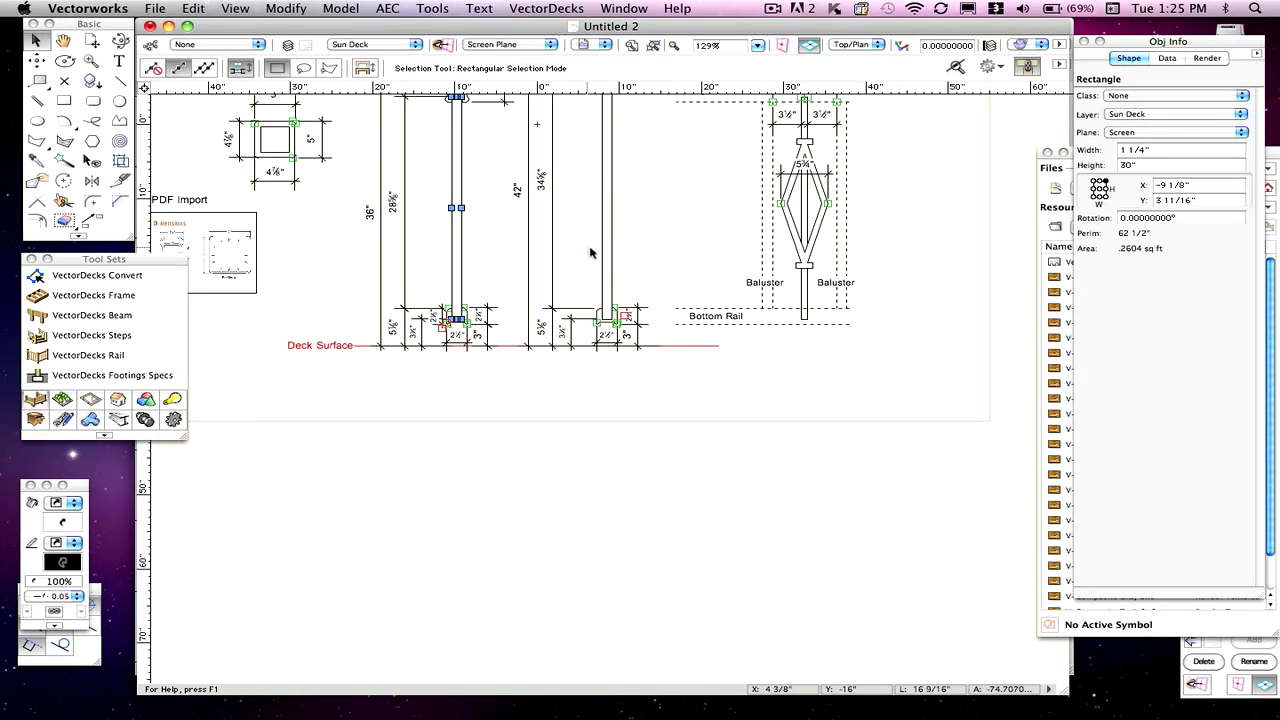
# - Inspect the extruded 1 1/4" balisters for the 36" and 42" rails in Front view and return to Top/Plan view
pyautogui.press('space')
pyautogui.moveTo(450, 222); pyautogui.dragTo(454, 541)
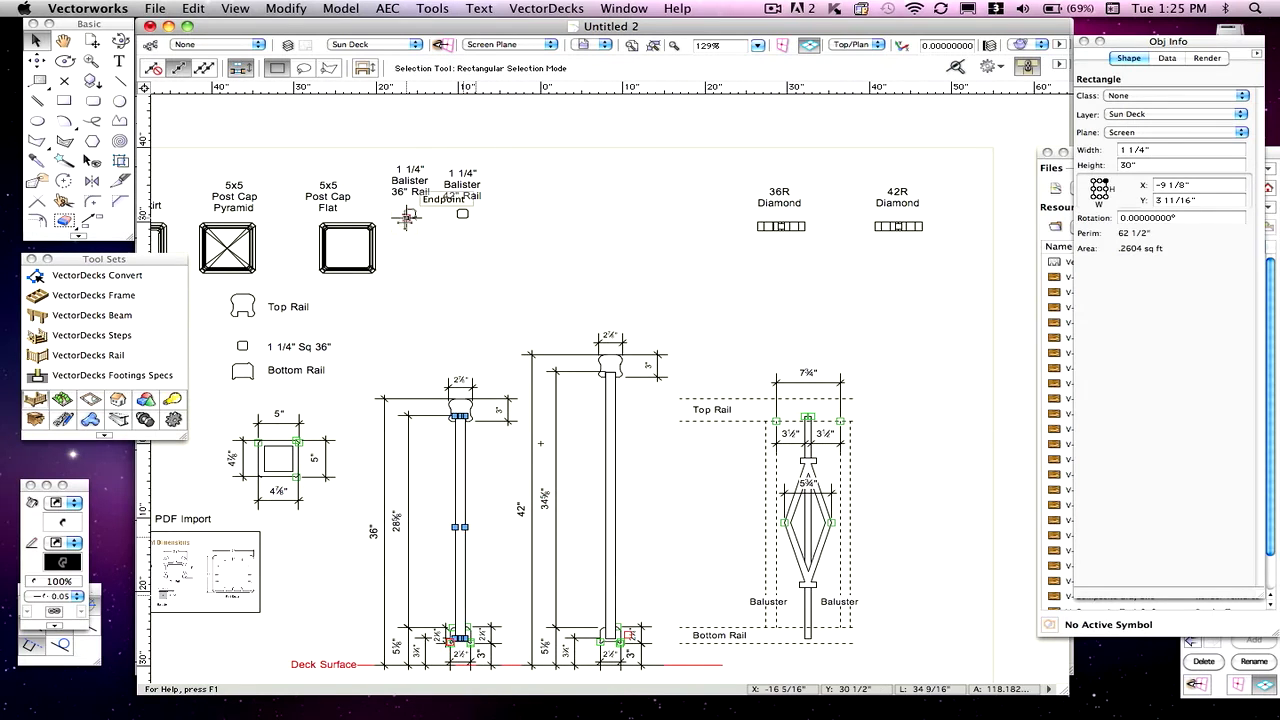
pyautogui.click(462, 215)
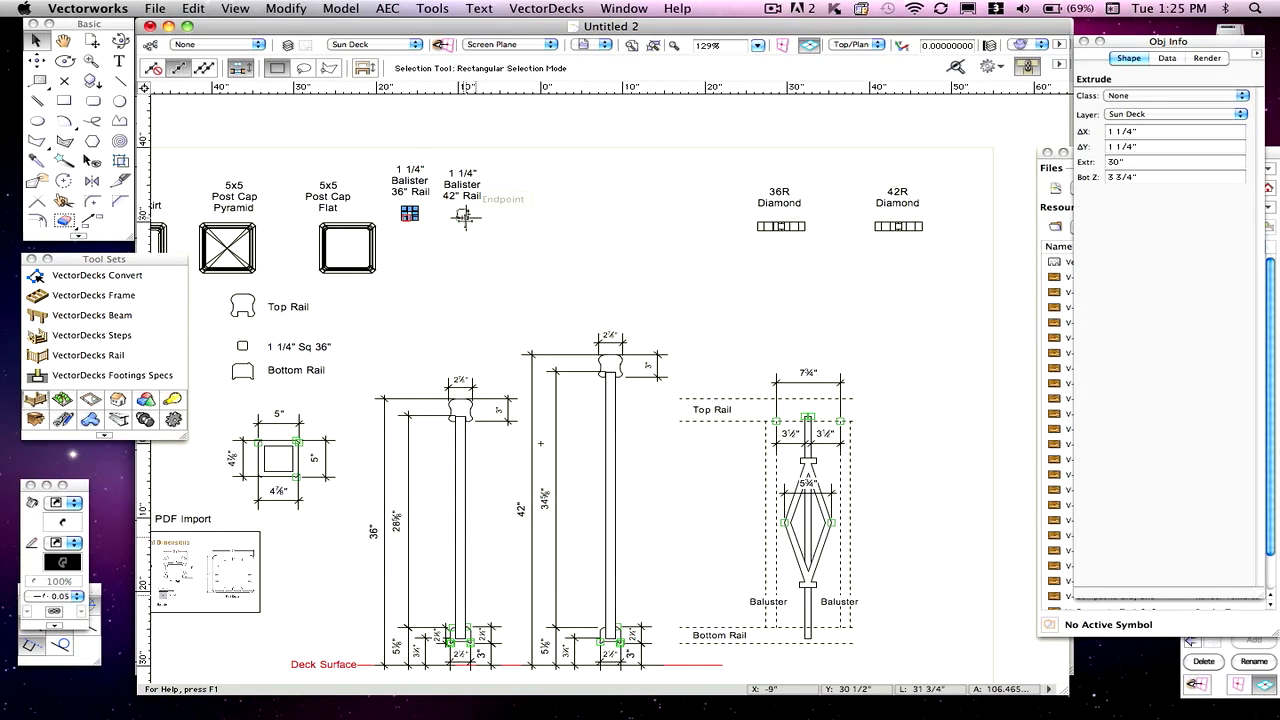
pyautogui.click(508, 260)
pyautogui.click(837, 45)
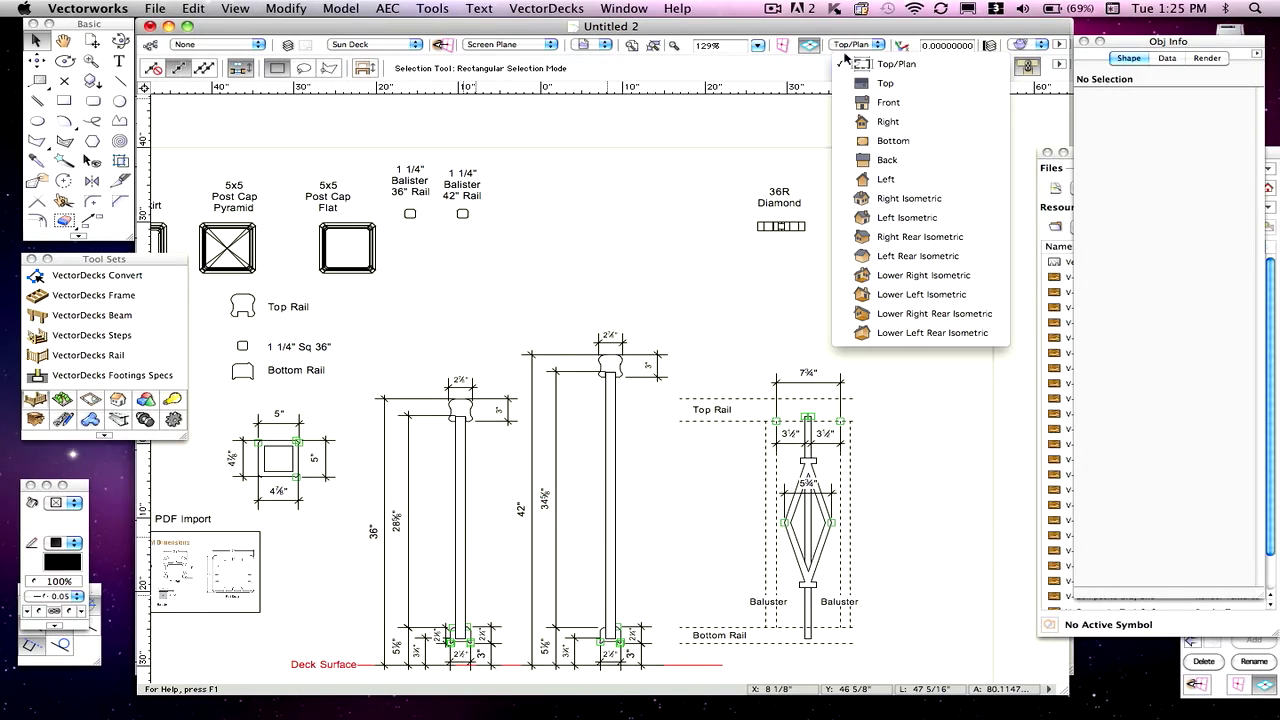
pyautogui.click(846, 104)
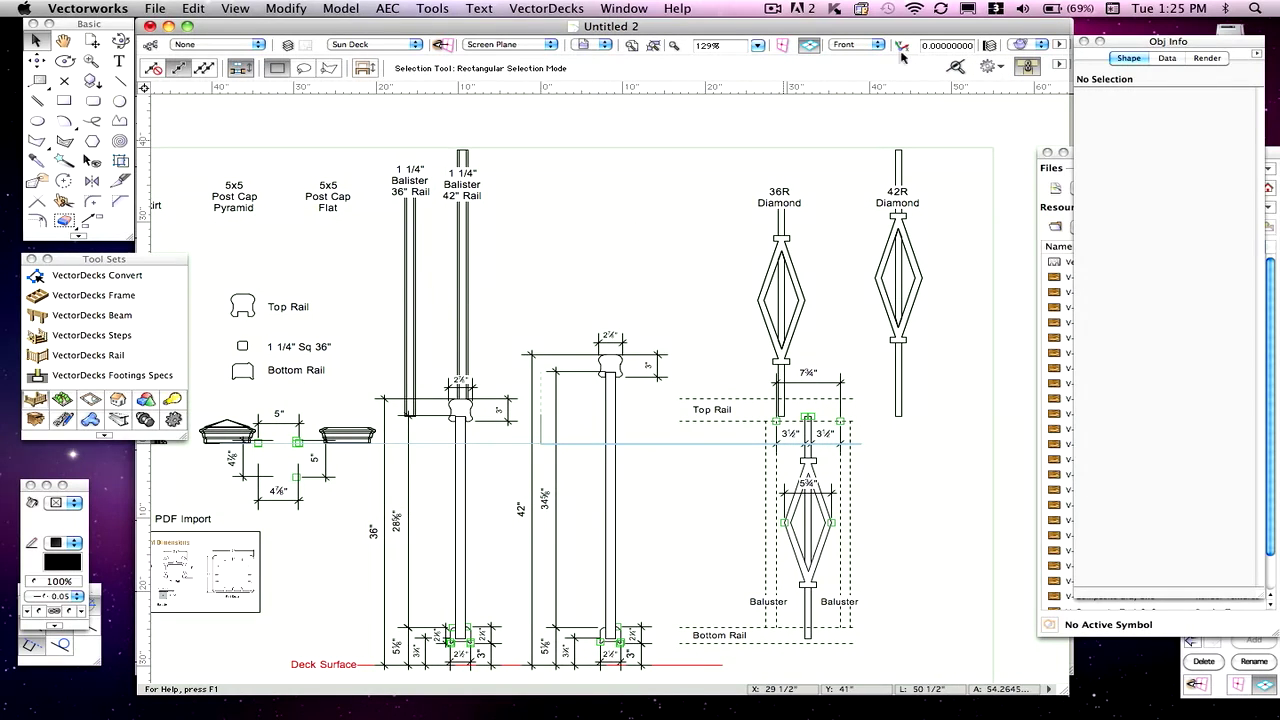
pyautogui.click(855, 47)
pyautogui.click(869, 107)
pyautogui.press('F5')
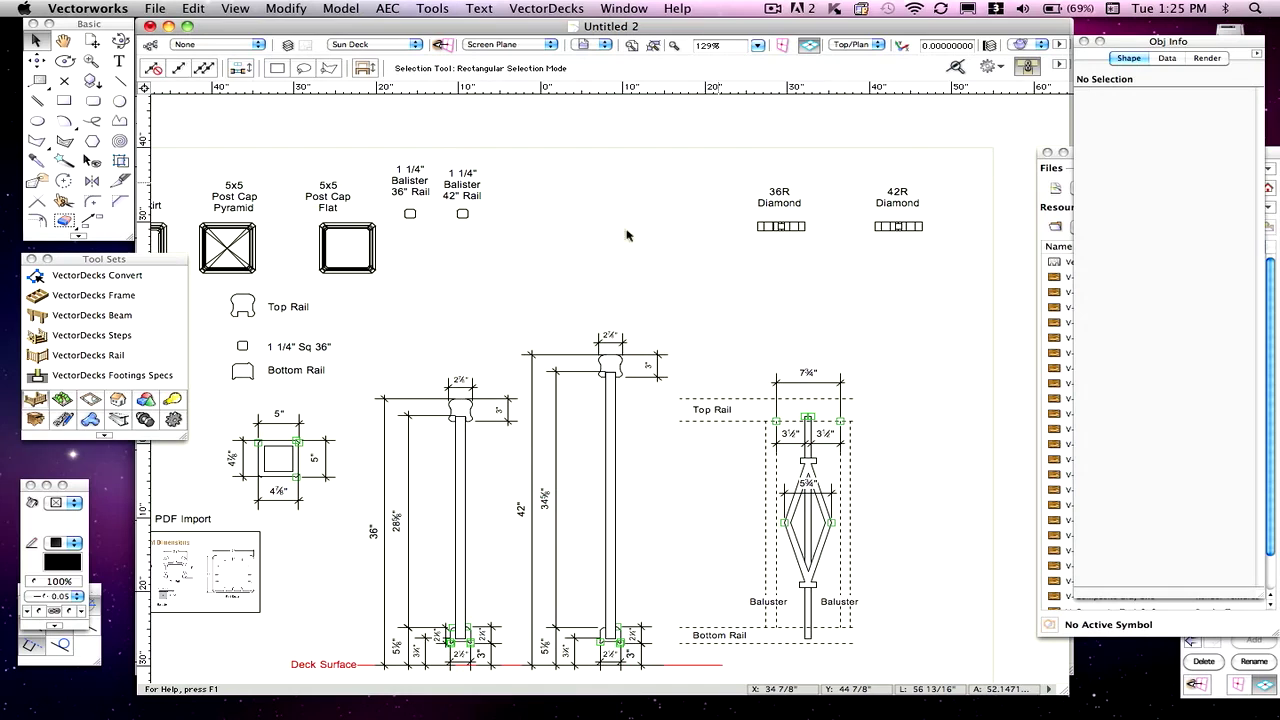
# - Copy the extruded 1 1/4" balister for the 36" rail into the Untitled 14 document
pyautogui.press('super+4')
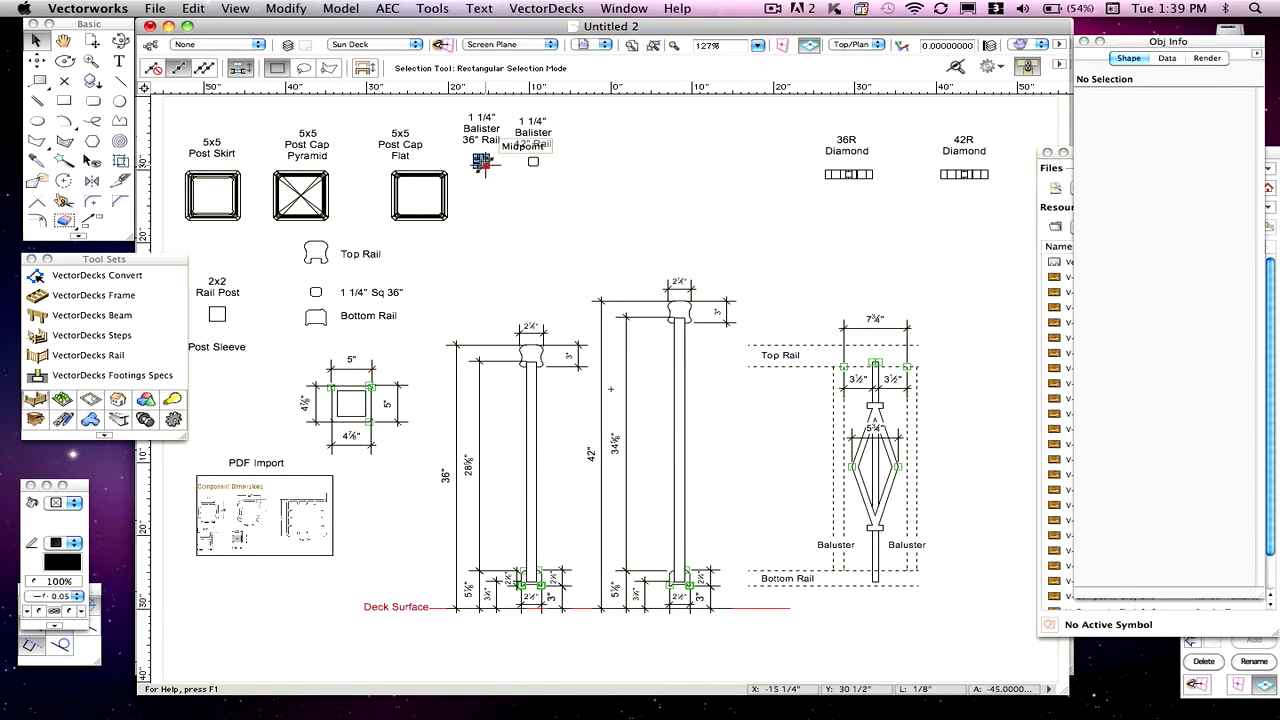
pyautogui.click(482, 162)
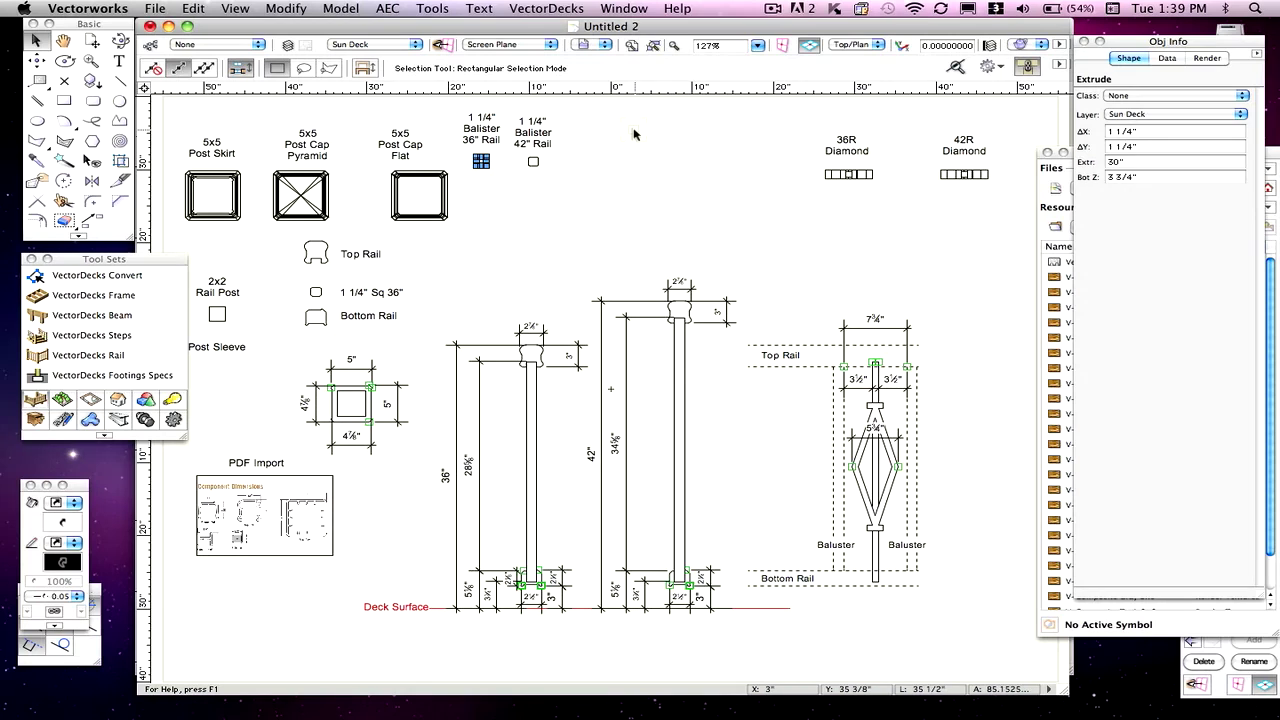
pyautogui.click(558, 9)
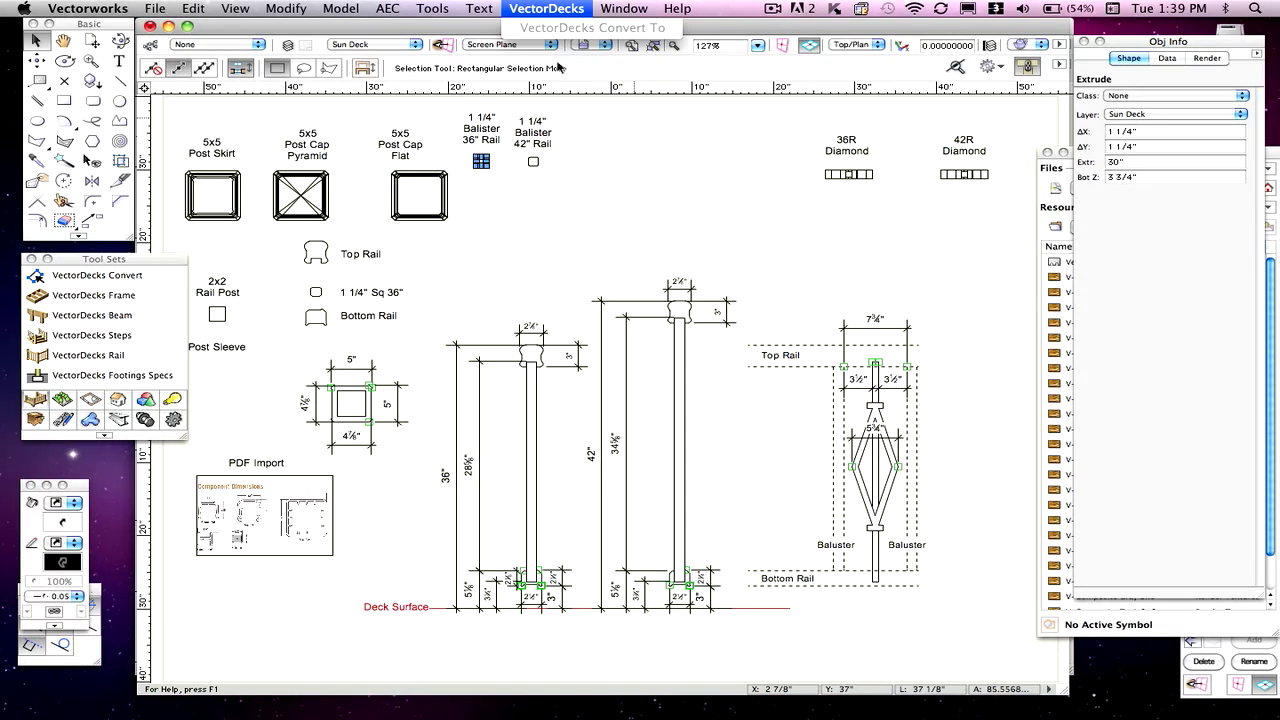
pyautogui.moveTo(625, 9)
pyautogui.click(630, 118)
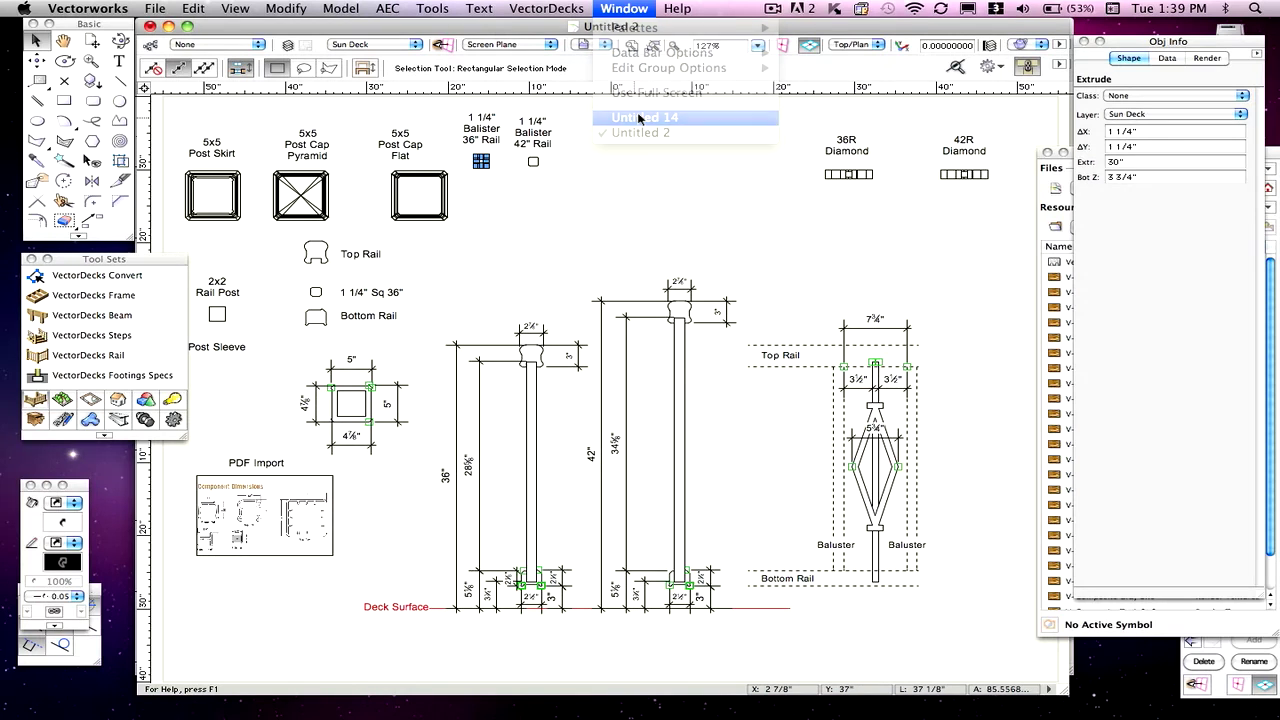
pyautogui.scroll(2, 630, 393)
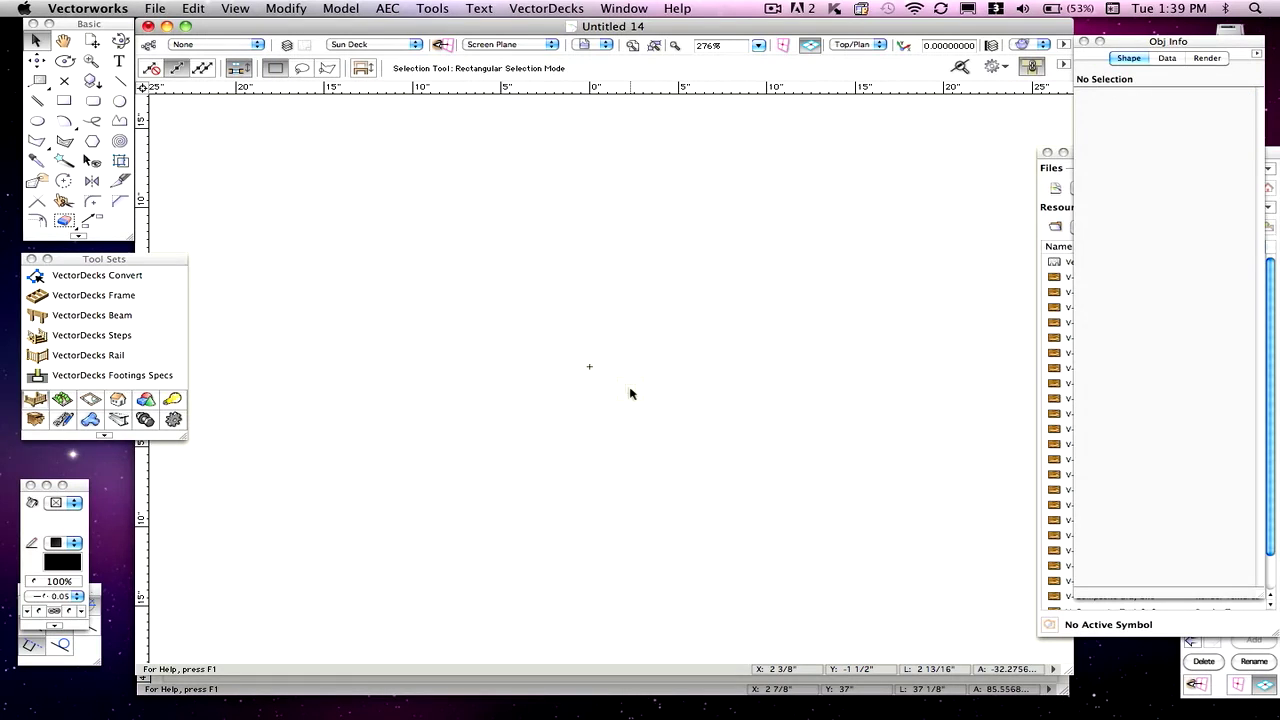
pyautogui.click(627, 386)
pyautogui.click(679, 384)
pyautogui.scroll(2, 657, 374)
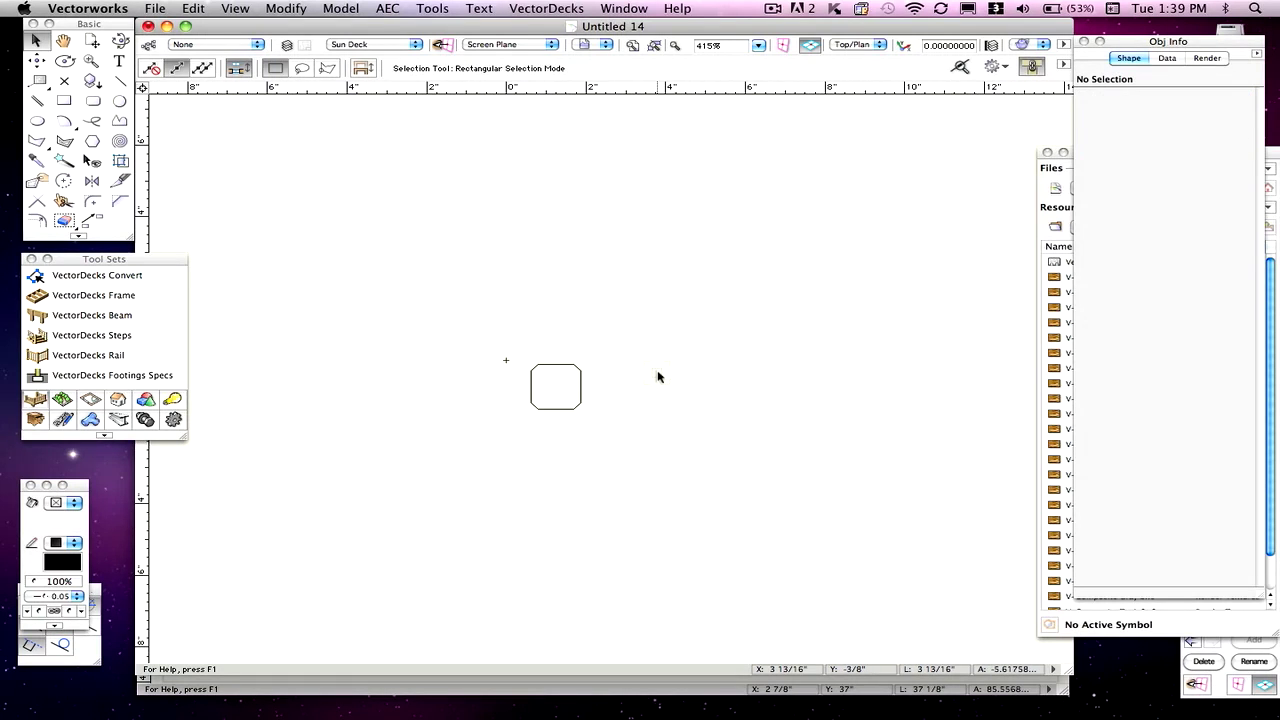
# - Move the baluster extrude's center onto the drawing origin and check it in Front view, returning to Top/Plan view
pyautogui.click(556, 389)
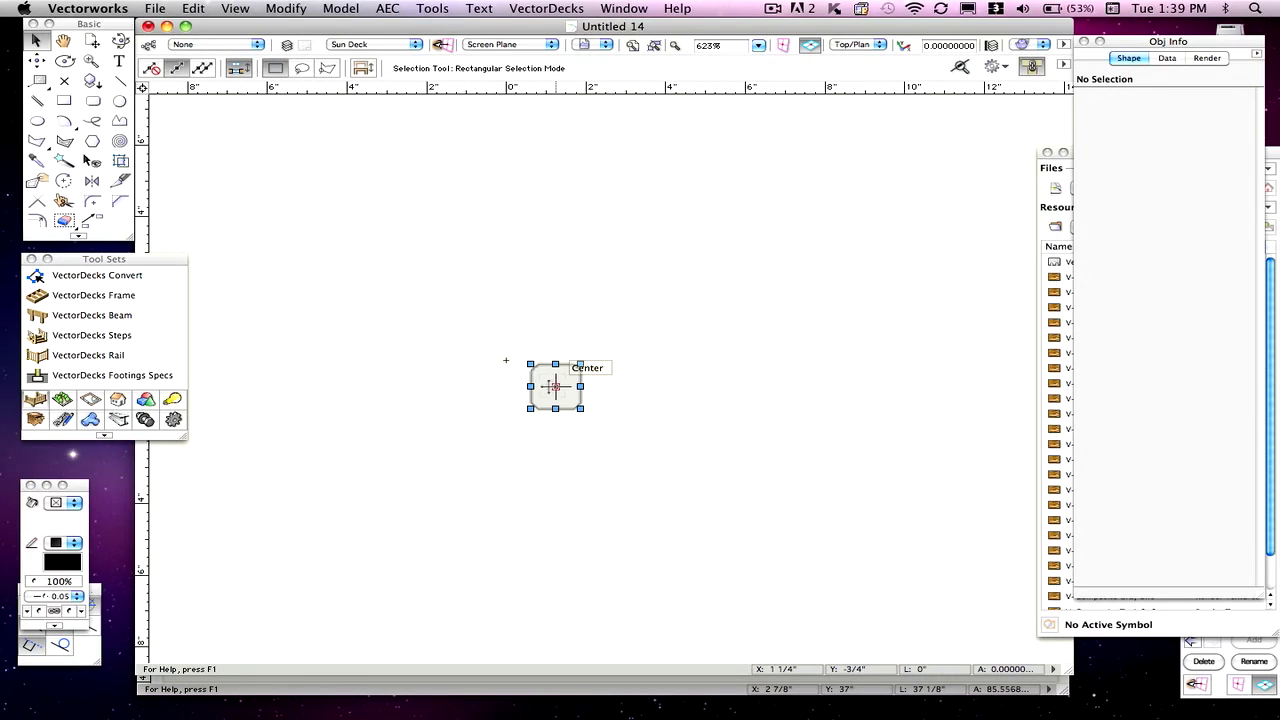
pyautogui.moveTo(556, 386); pyautogui.dragTo(506, 361)
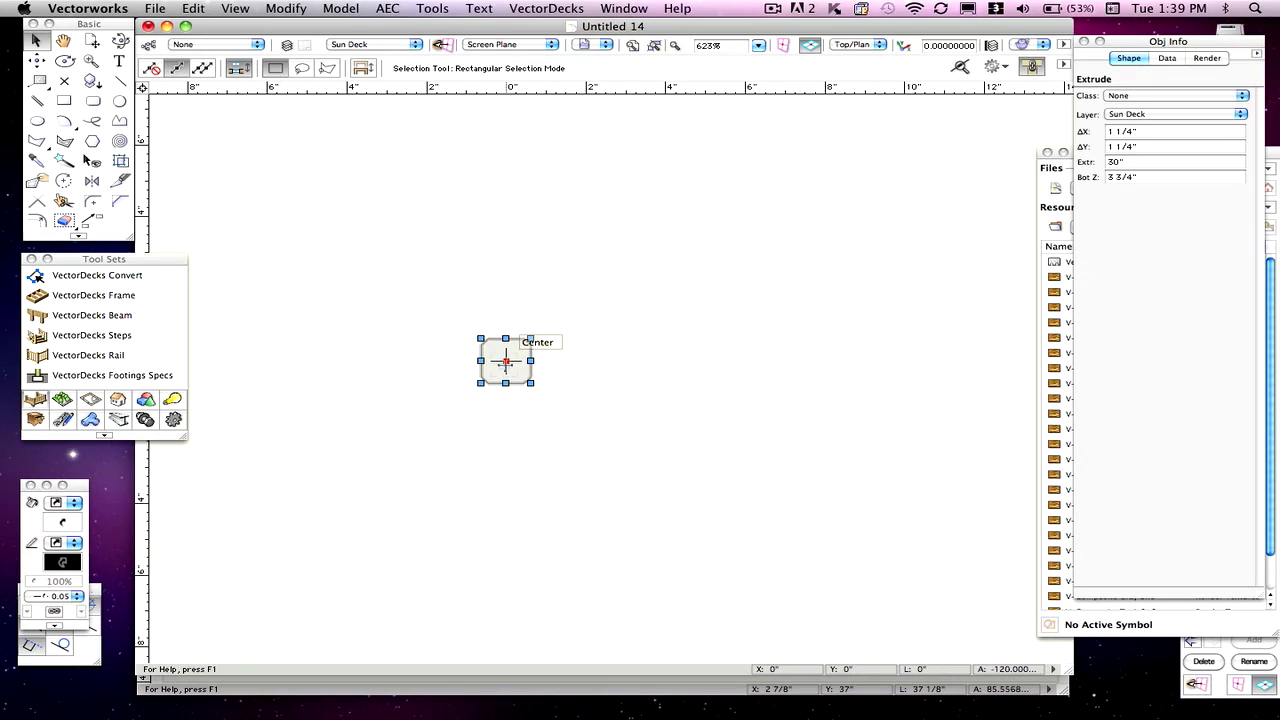
pyautogui.scroll(-3, 586, 333)
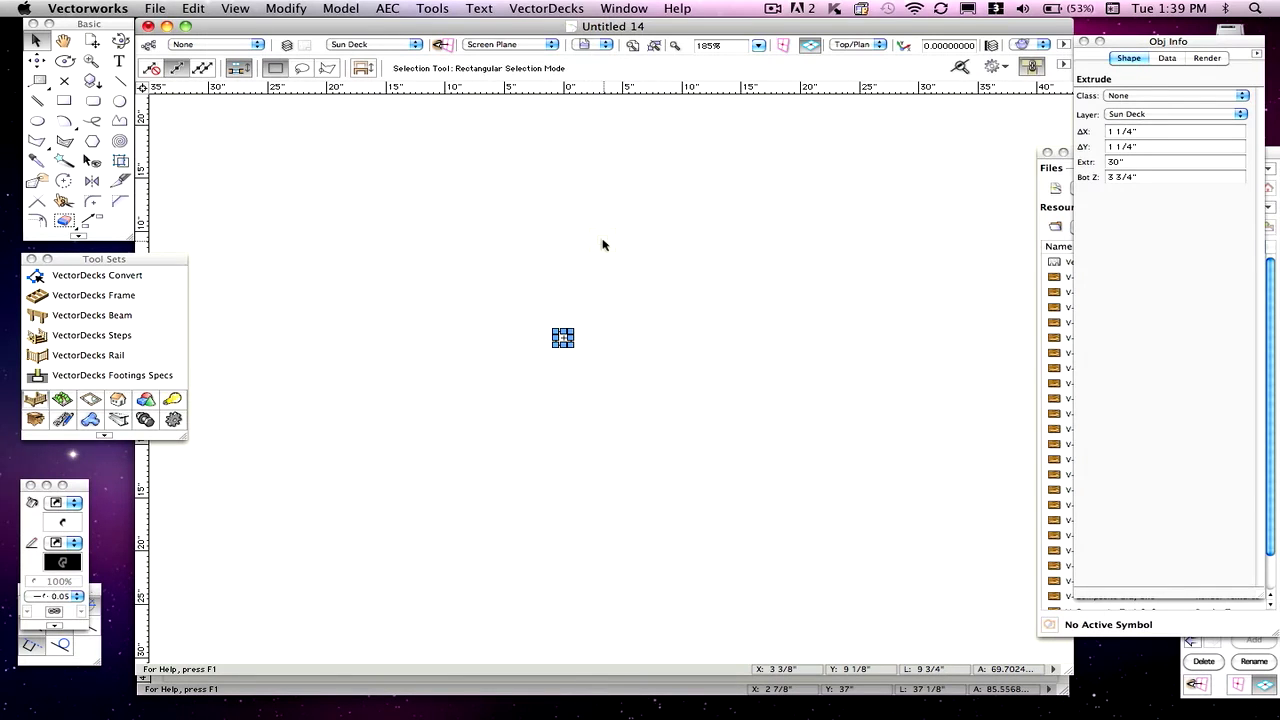
pyautogui.scroll(-1, 635, 272)
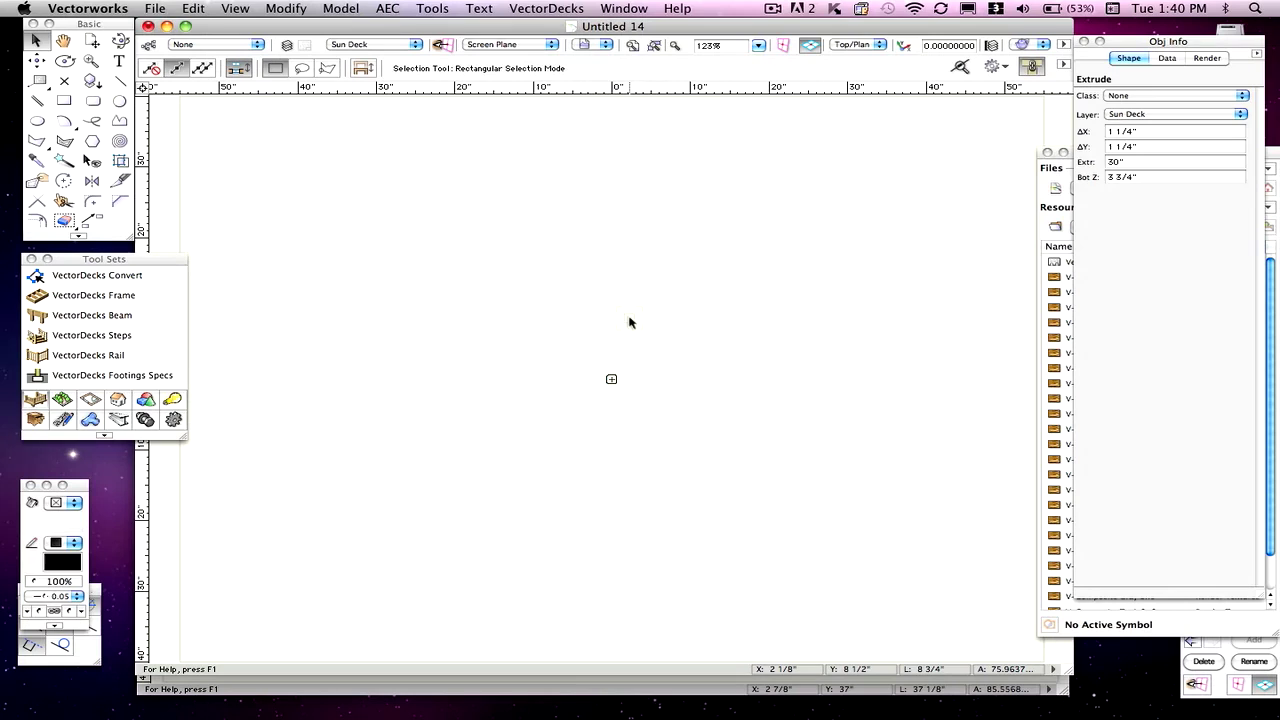
pyautogui.click(629, 322)
pyautogui.click(848, 45)
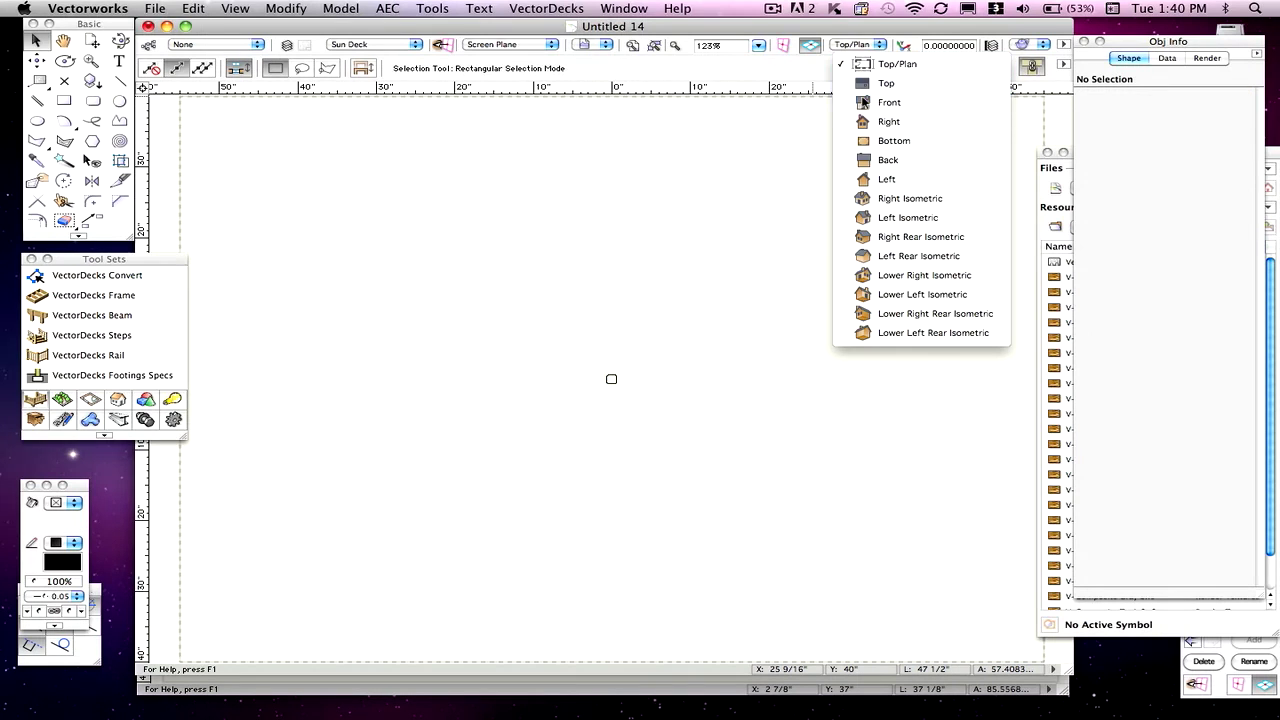
pyautogui.click(860, 120)
pyautogui.click(852, 45)
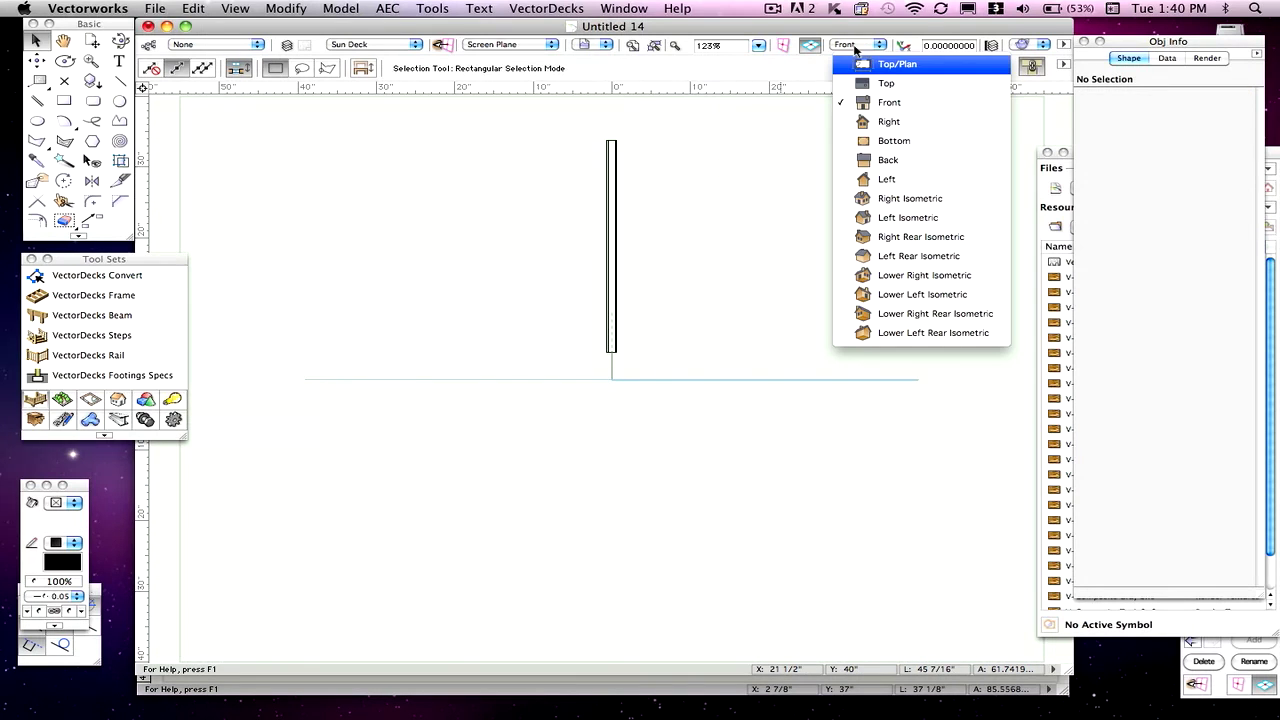
pyautogui.click(865, 84)
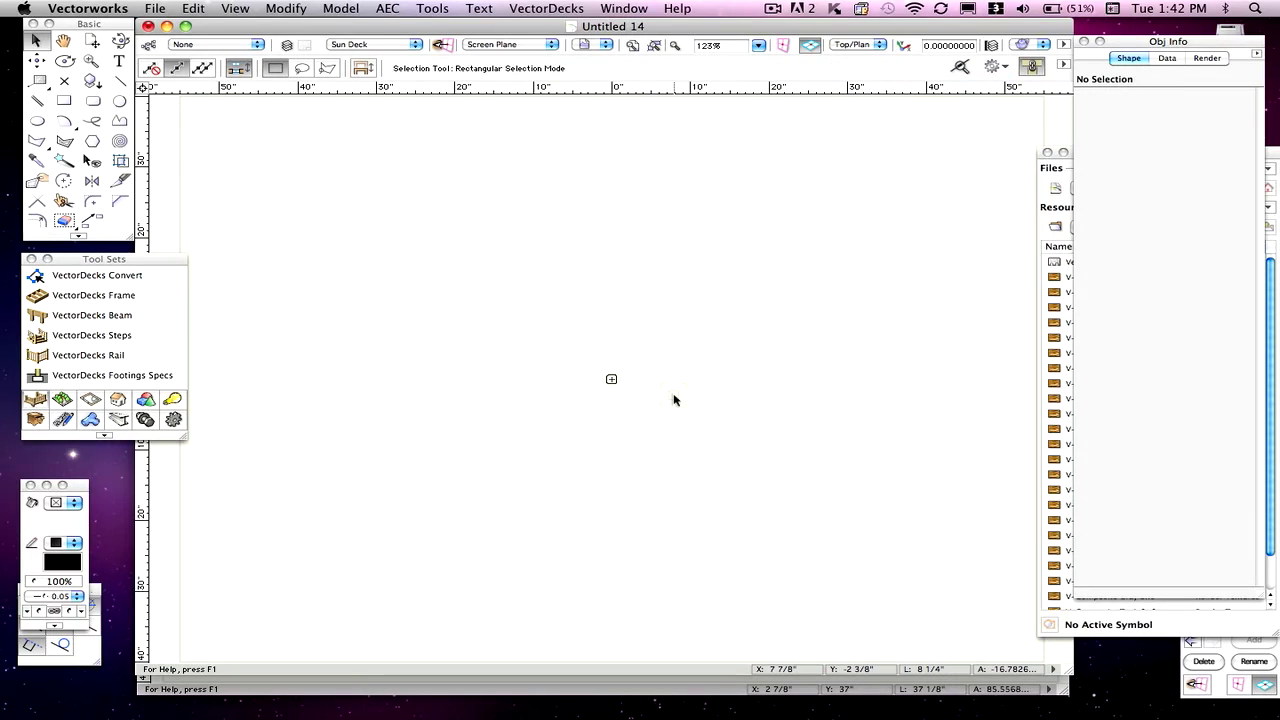
# - Open the Rail Balusters symbol folder inside the ~VectorDecks Data Folder of Untitled 14's resources
pyautogui.click(1276, 155)
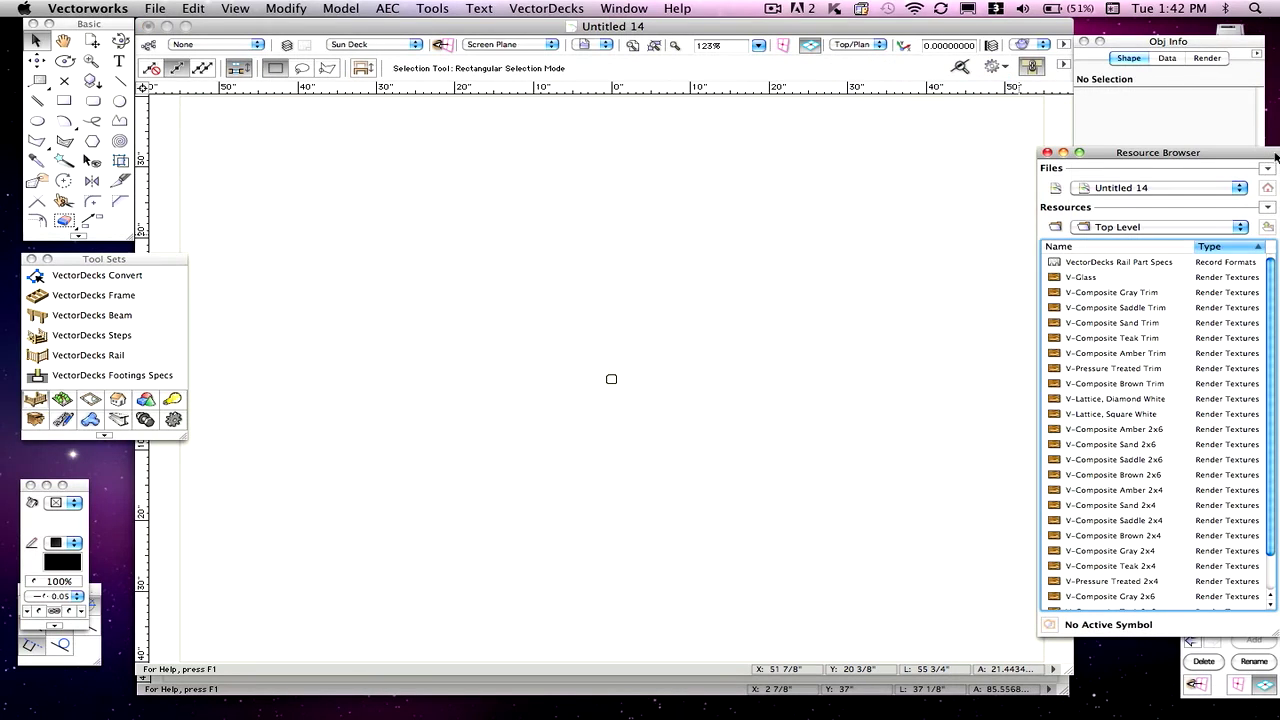
pyautogui.scroll(-3, 1268, 316)
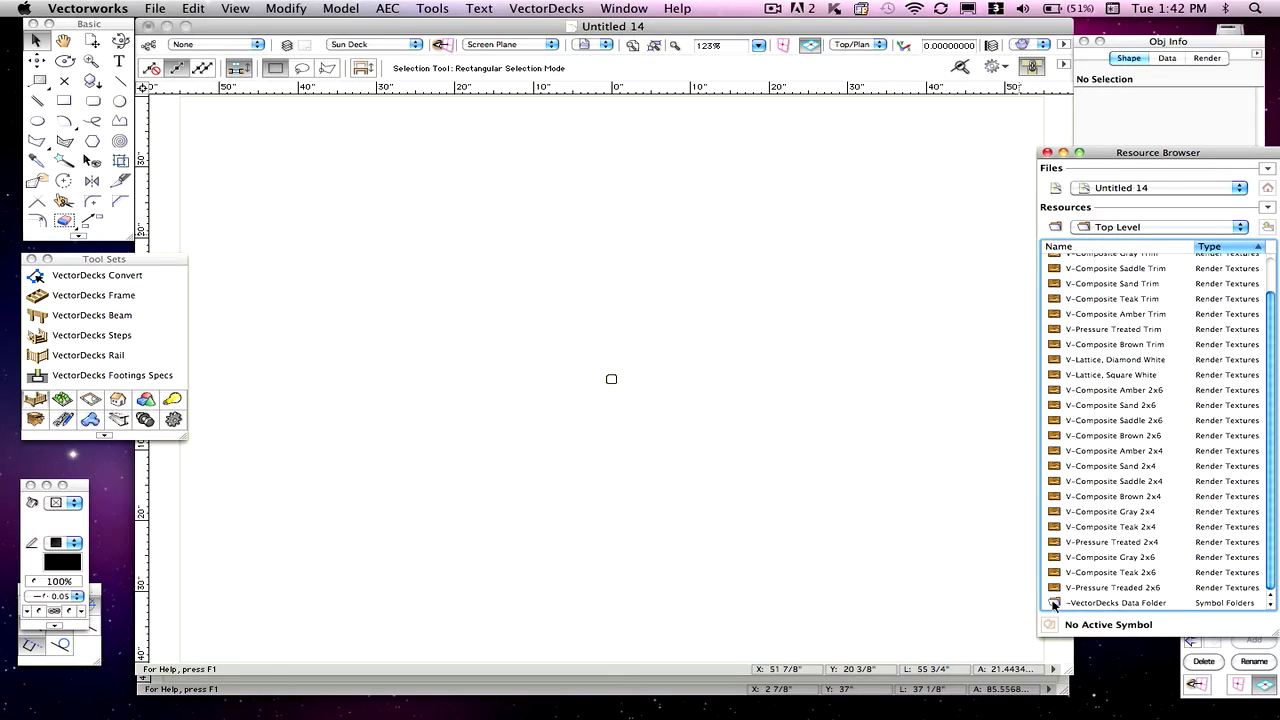
pyautogui.doubleClick(1054, 604)
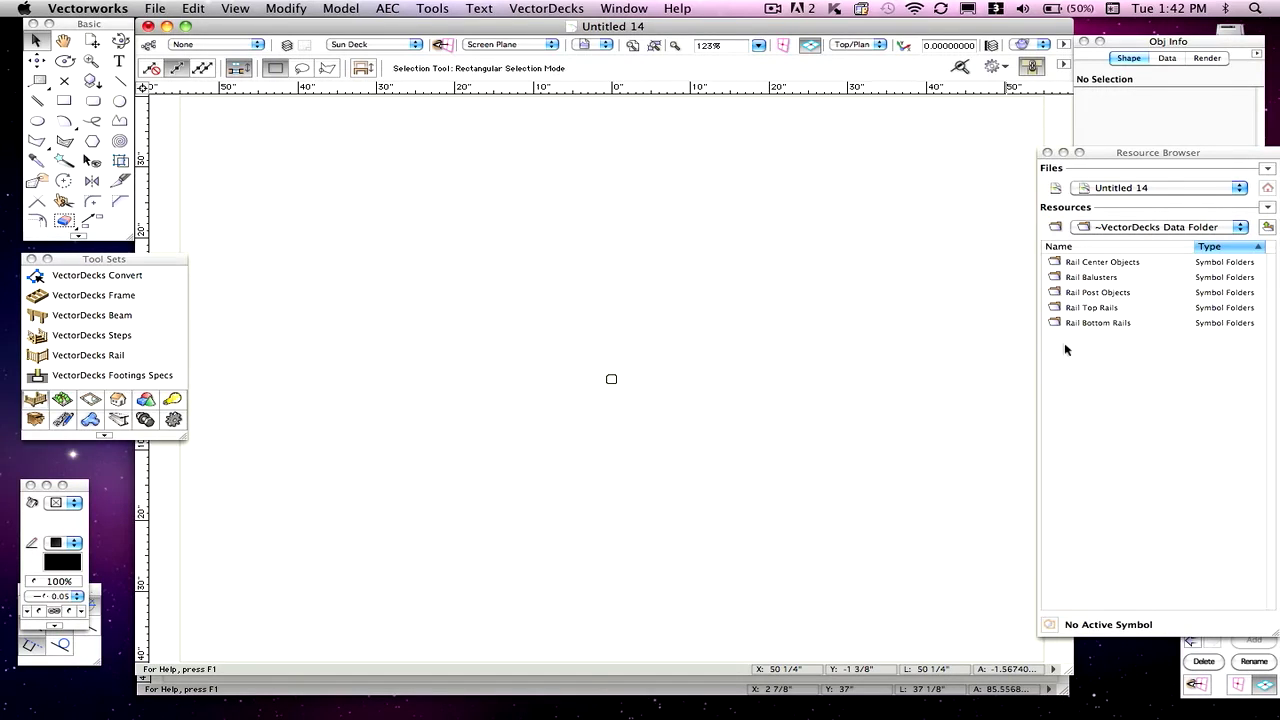
pyautogui.doubleClick(1054, 280)
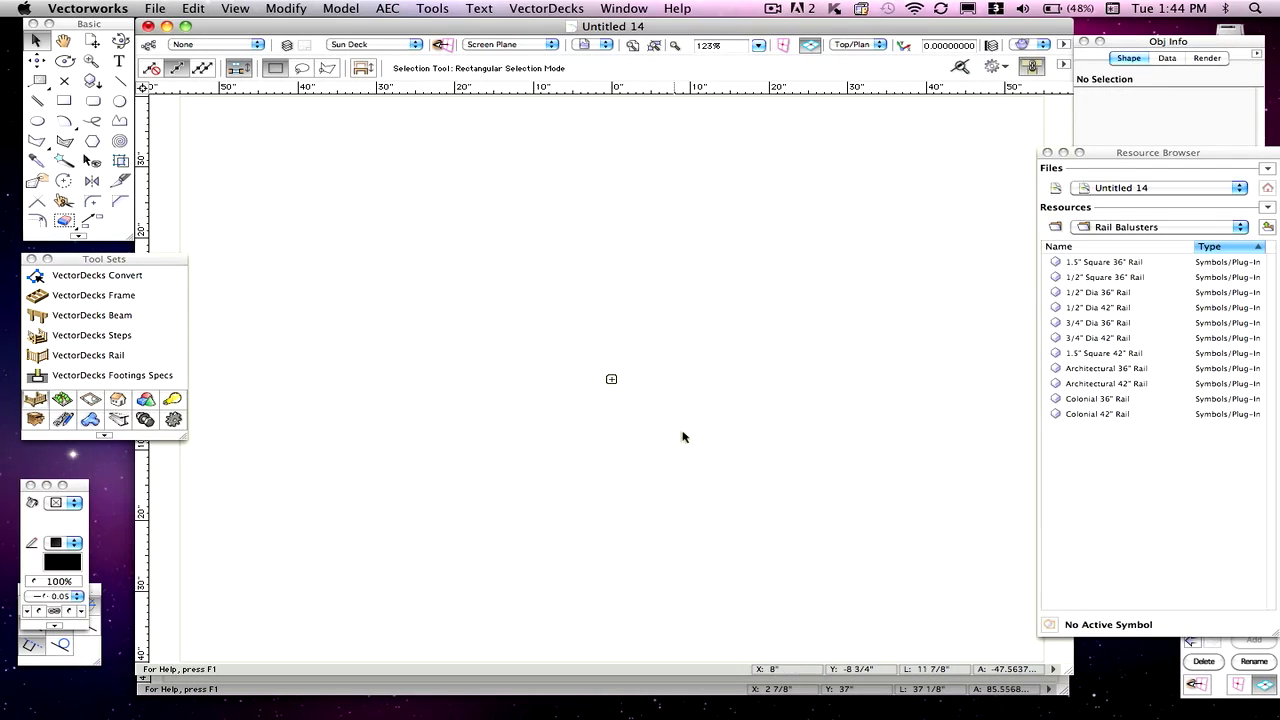
# - Duplicate the 1.5" Square 36" Rail symbol and name the copy 1.25" Square 36" Rail
pyautogui.click(1090, 266)
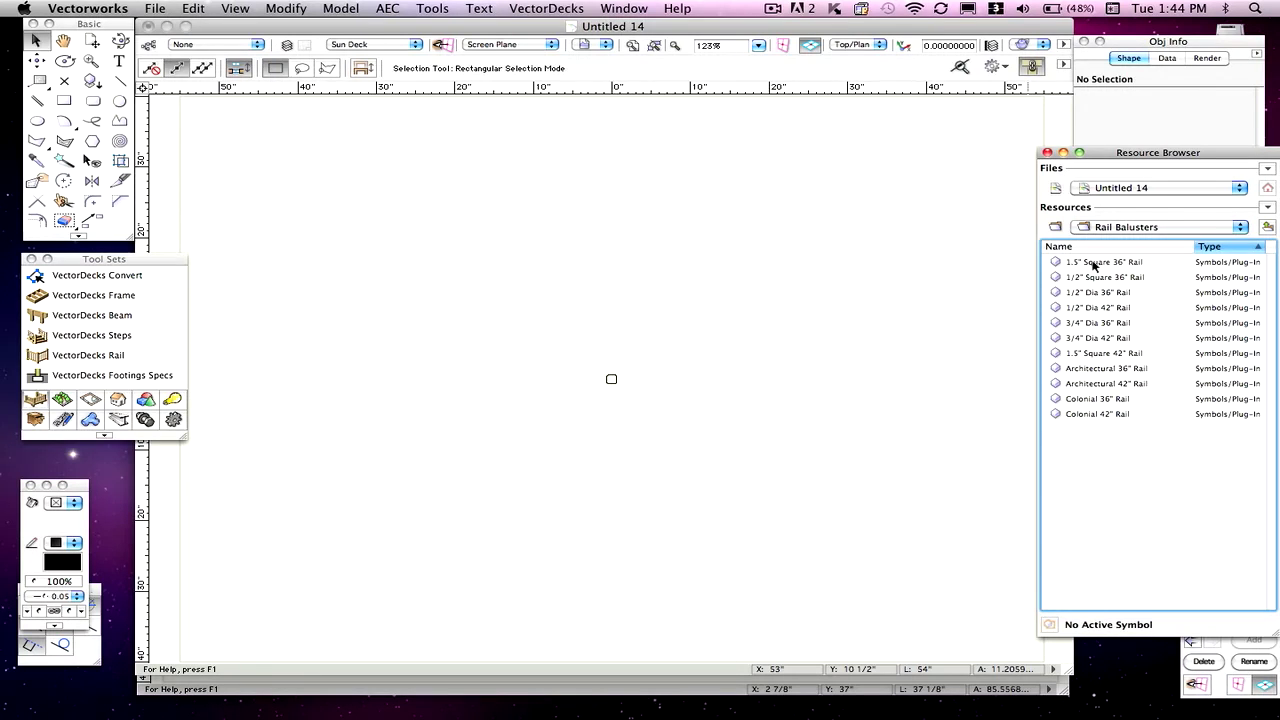
pyautogui.rightClick(1093, 264)
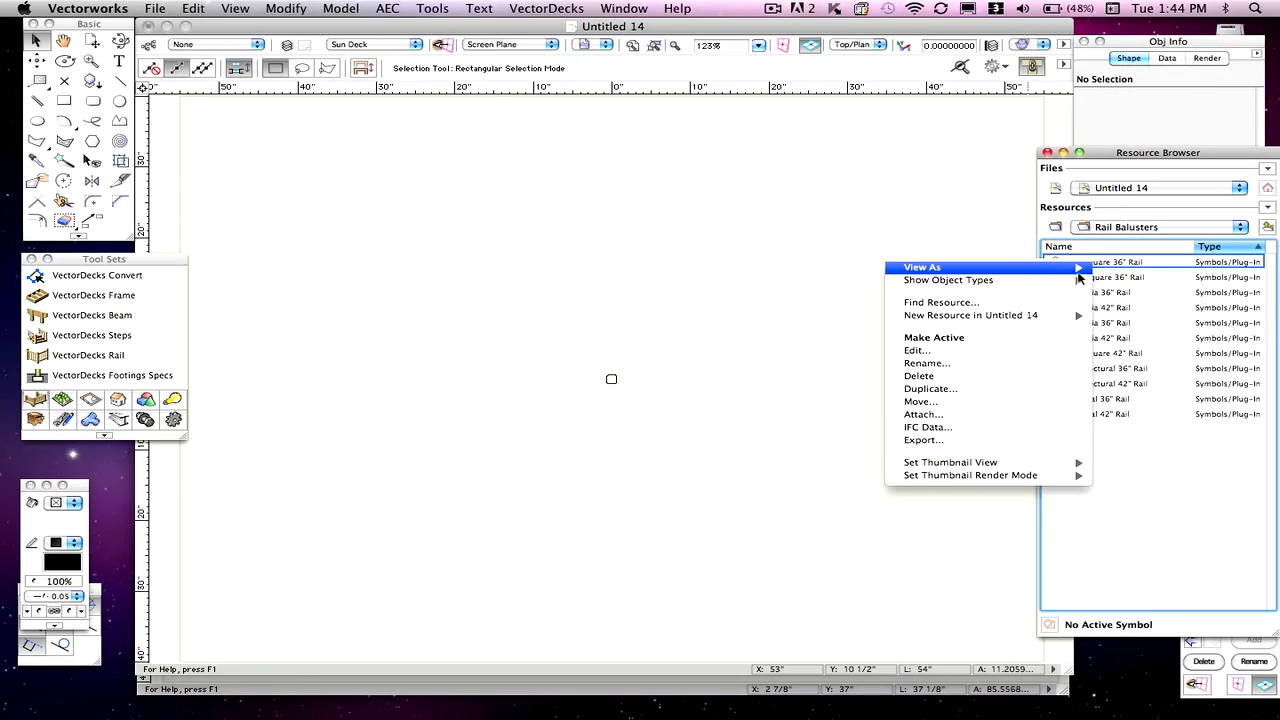
pyautogui.click(1005, 388)
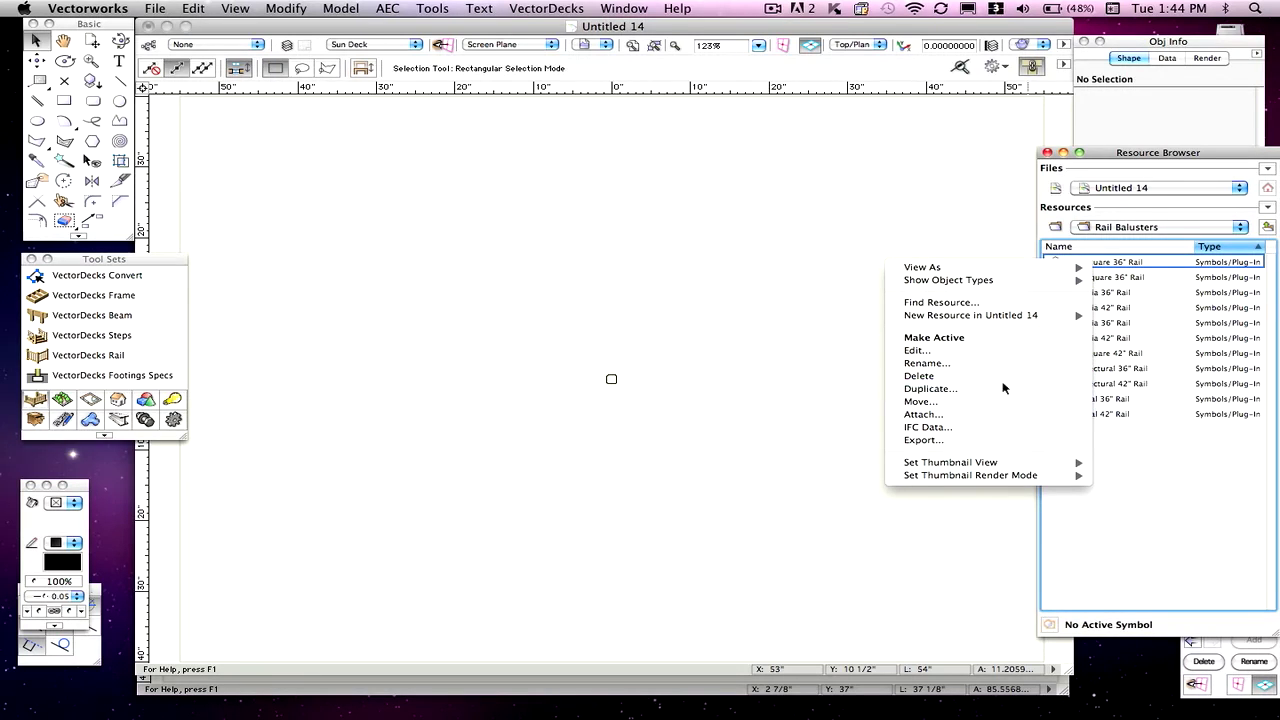
pyautogui.click(563, 241)
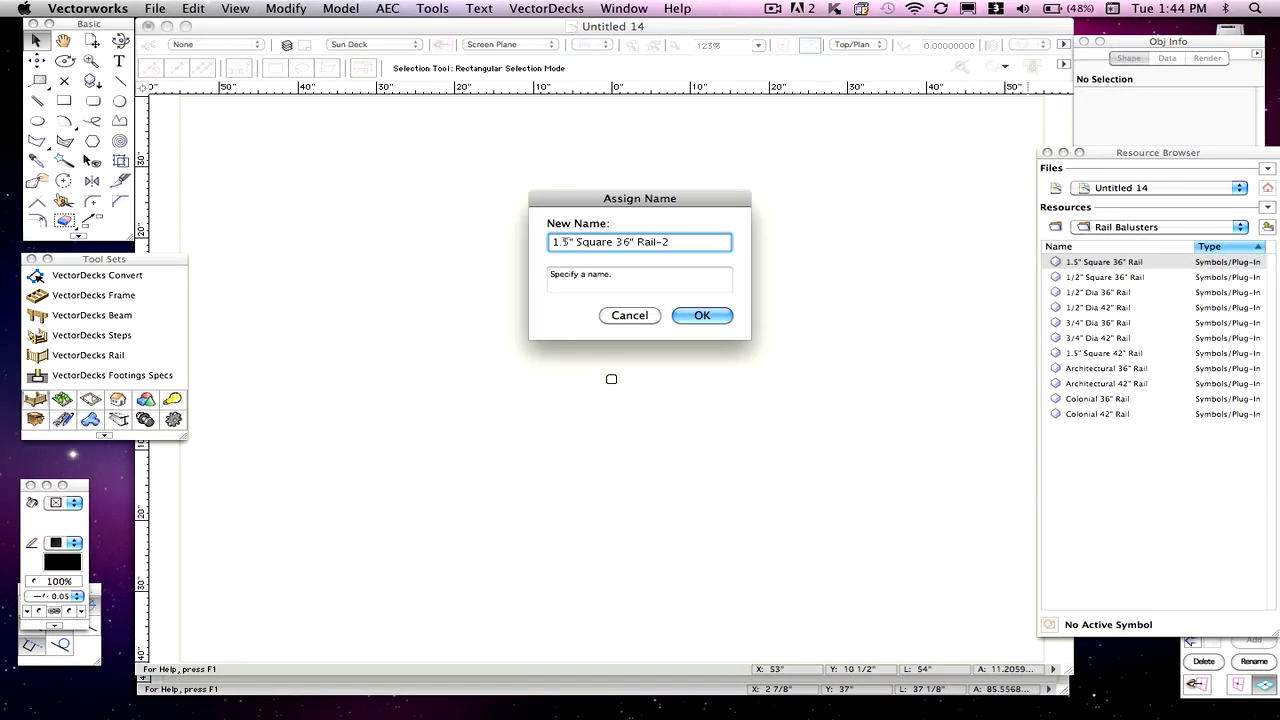
pyautogui.moveTo(563, 241); pyautogui.dragTo(566, 242)
pyautogui.click(566, 240)
pyautogui.press('BackSpace')
pyautogui.write('25')
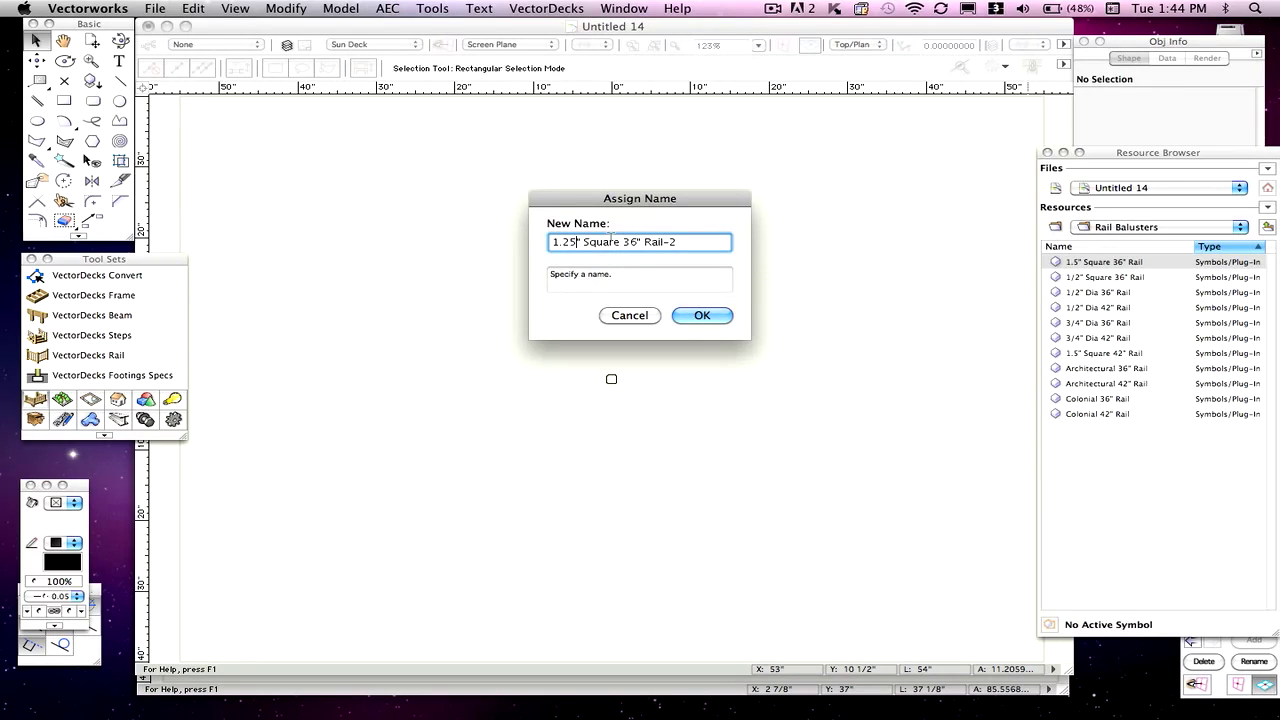
pyautogui.moveTo(664, 241); pyautogui.dragTo(687, 248)
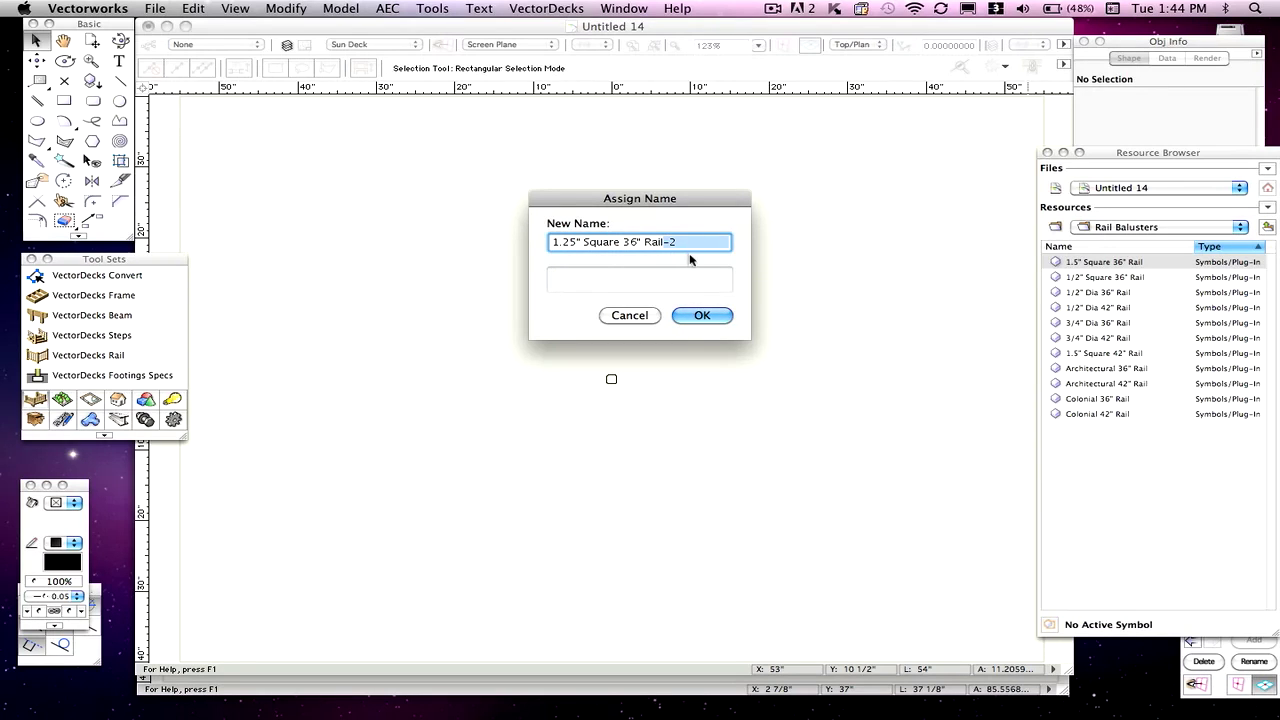
pyautogui.press('BackSpace')
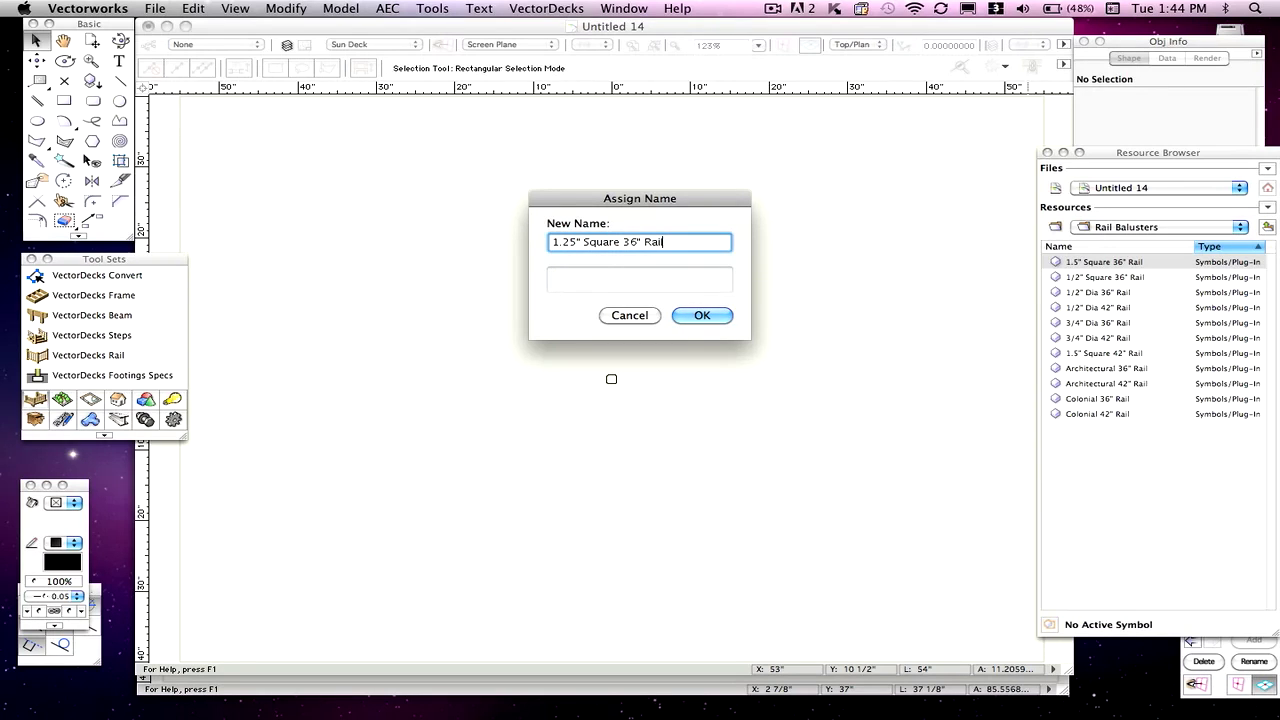
pyautogui.click(704, 315)
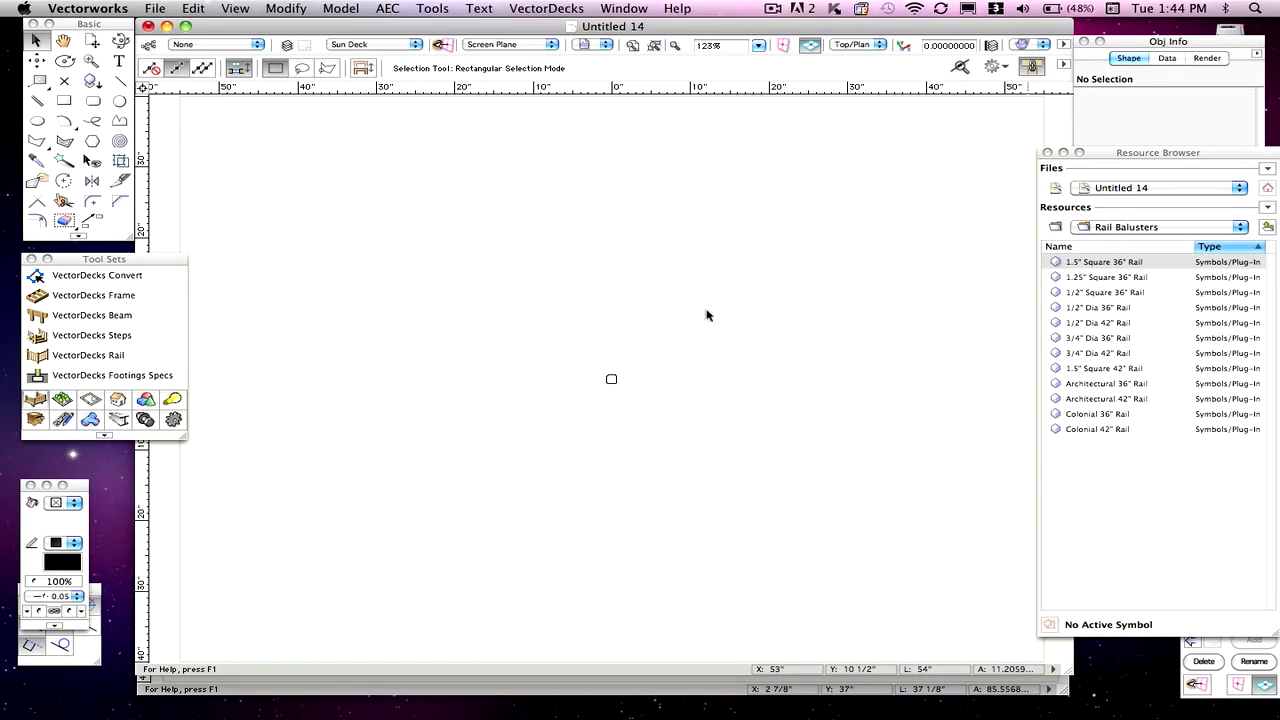
# - Copy the baluster extrude at the origin and open the 3D component of the 1.25" Square 36" Rail symbol for editing
pyautogui.click(615, 379)
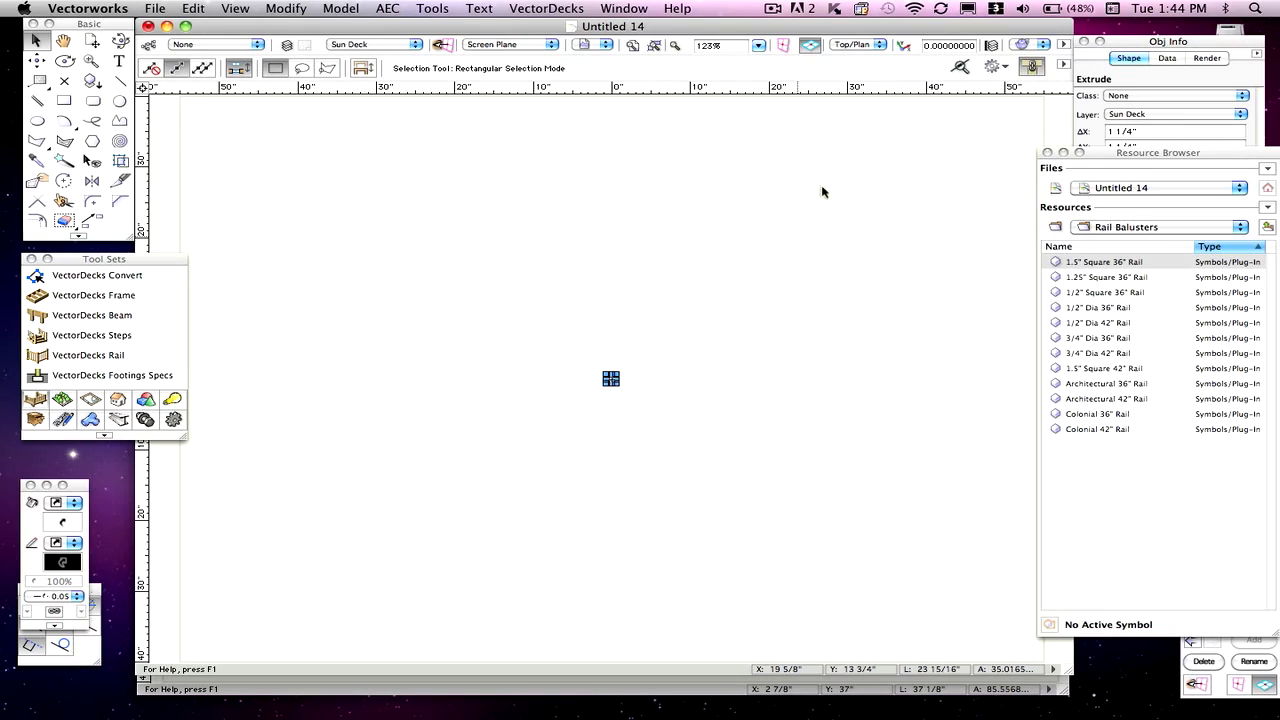
pyautogui.click(1080, 279)
pyautogui.rightClick(1080, 280)
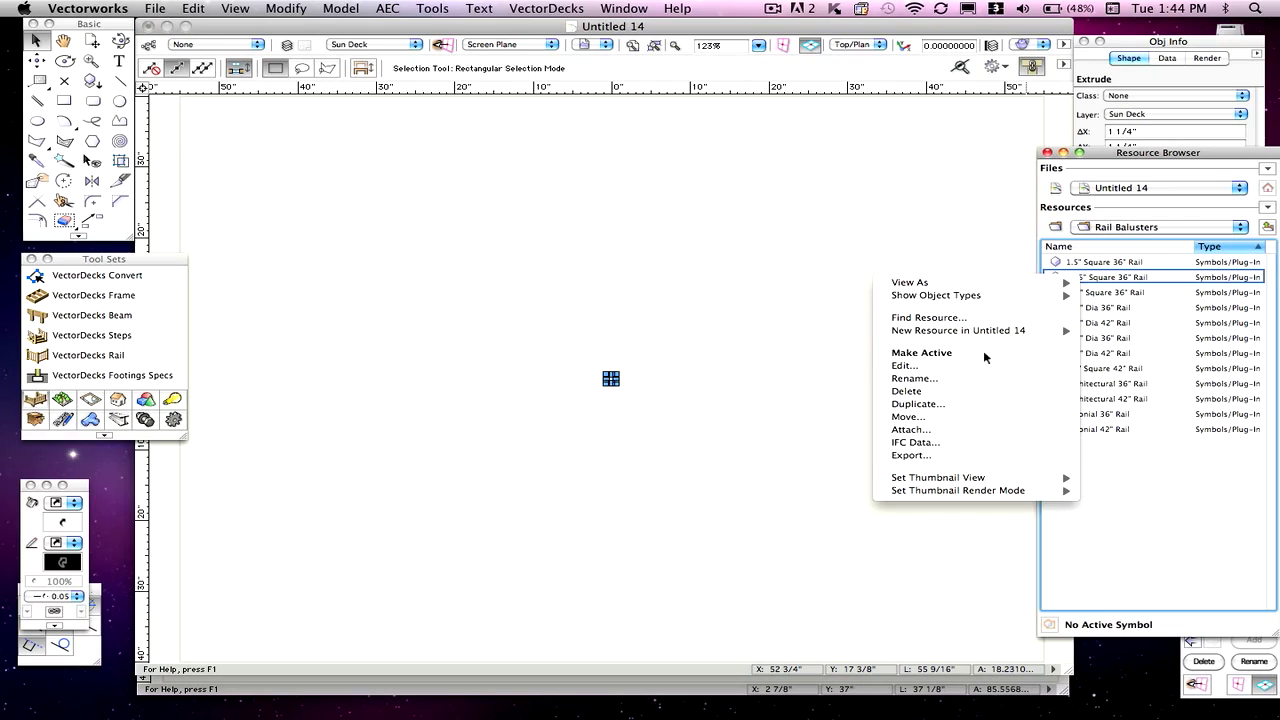
pyautogui.click(955, 367)
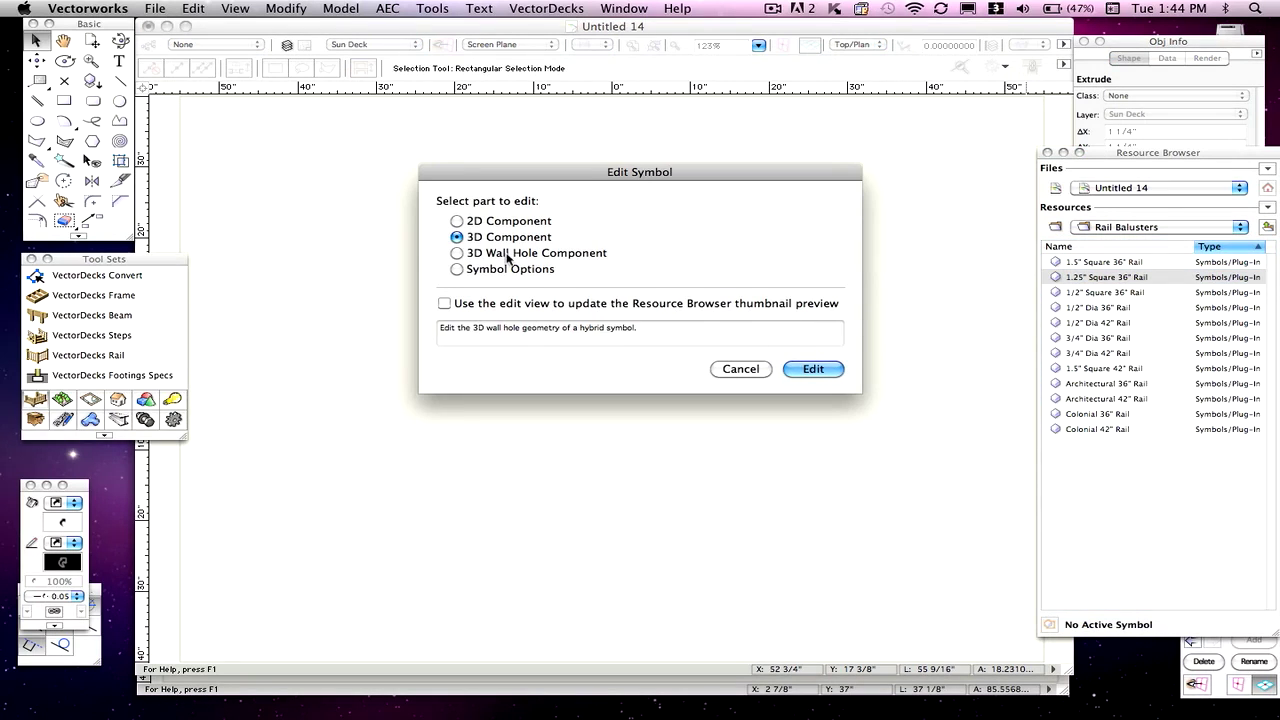
pyautogui.click(816, 370)
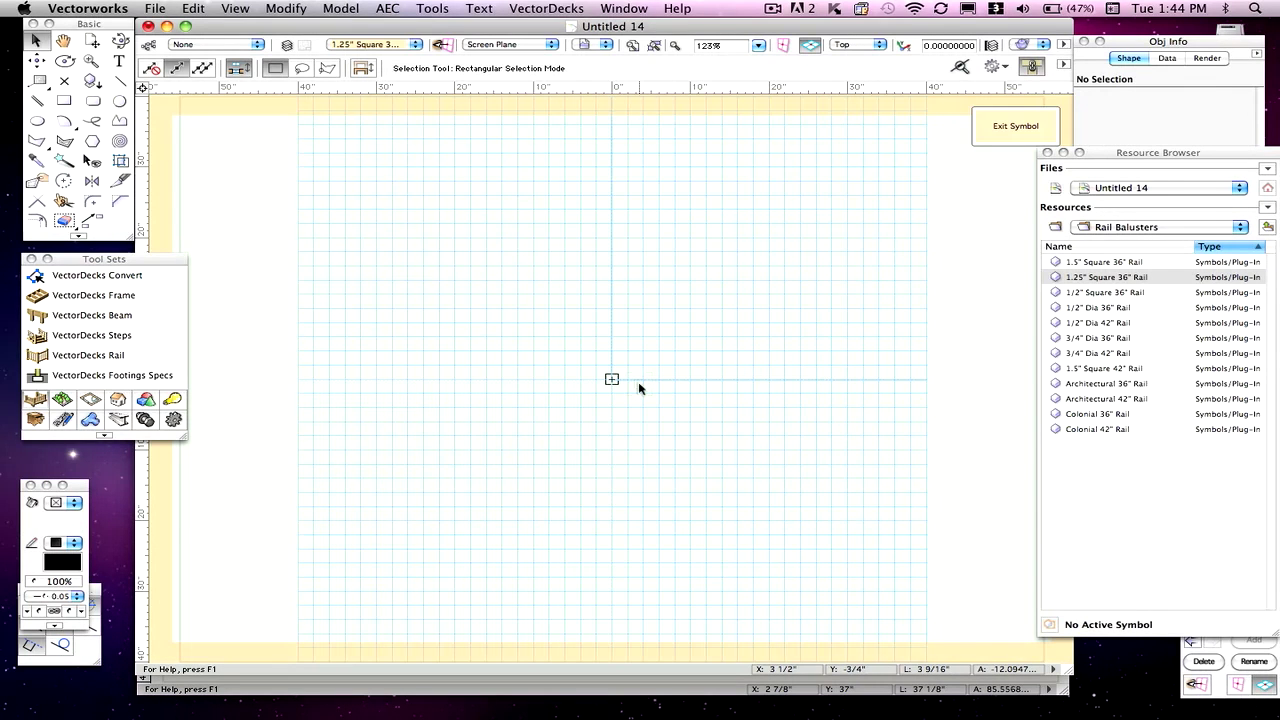
# - Delete the existing 1 1/2" extrude inside the symbol and paste the copied 1 1/4" baluster extrude in its place
pyautogui.scroll(4, 635, 385)
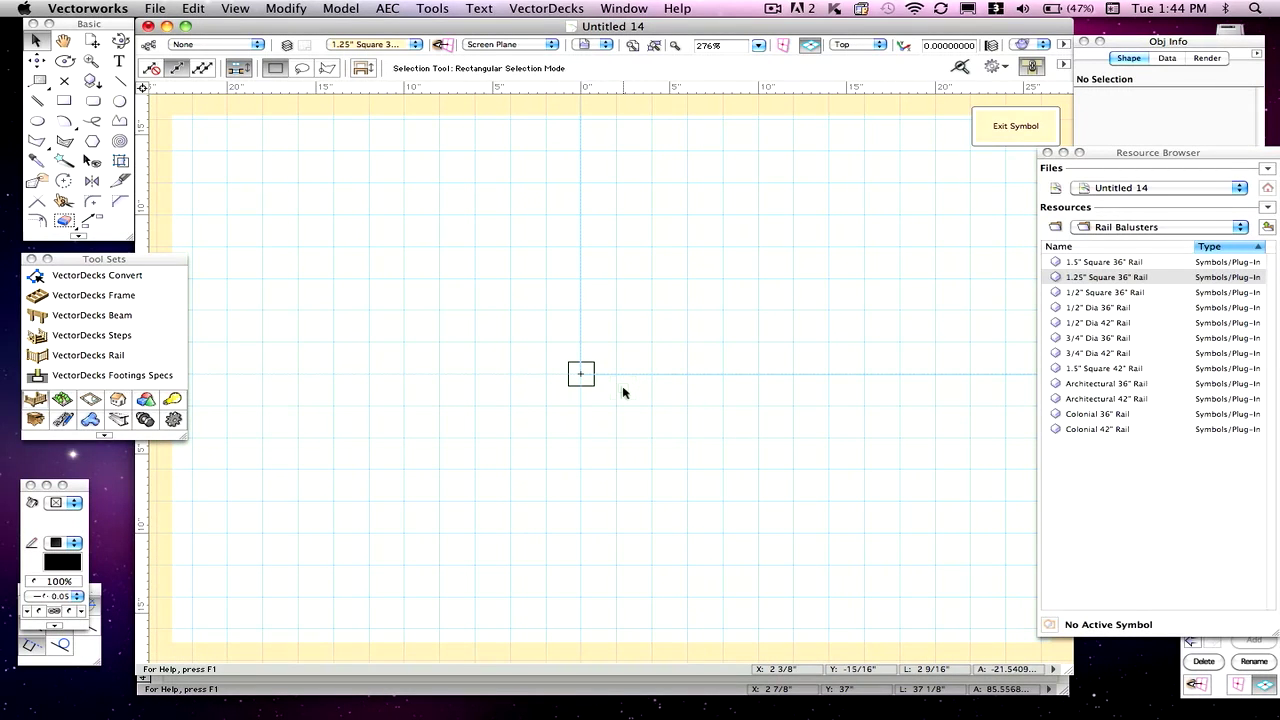
pyautogui.click(592, 373)
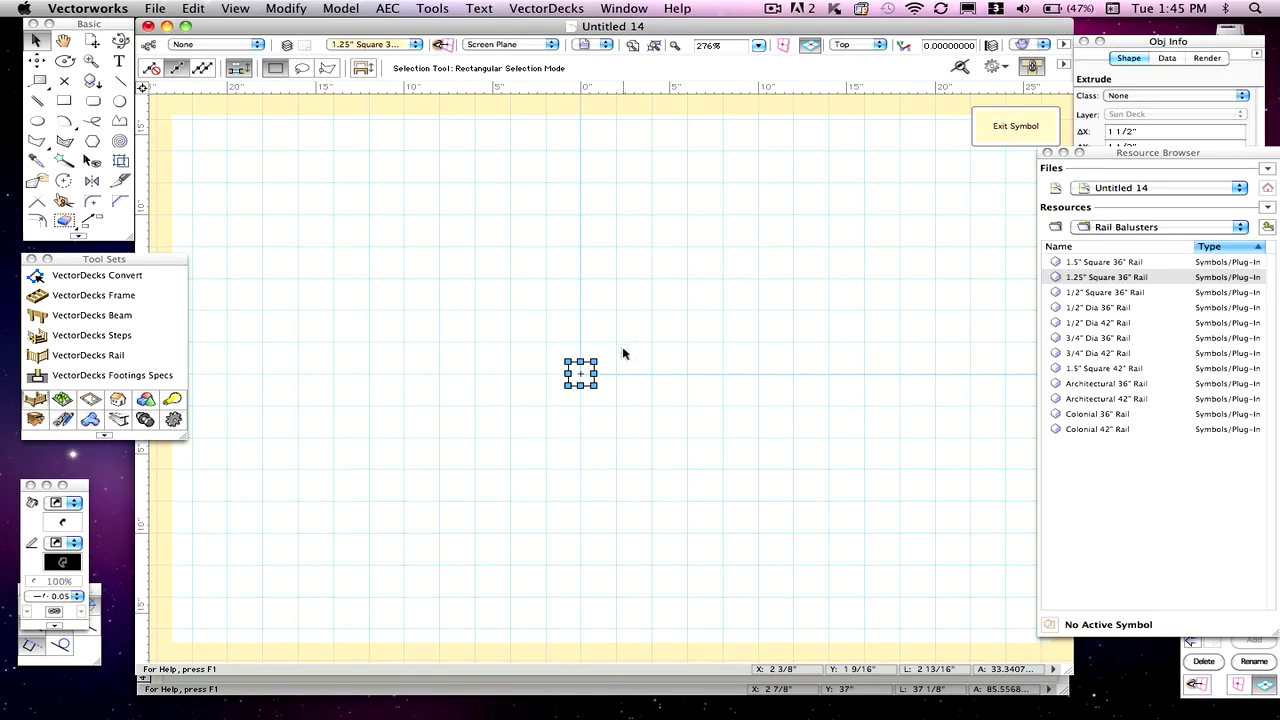
pyautogui.press('Delete')
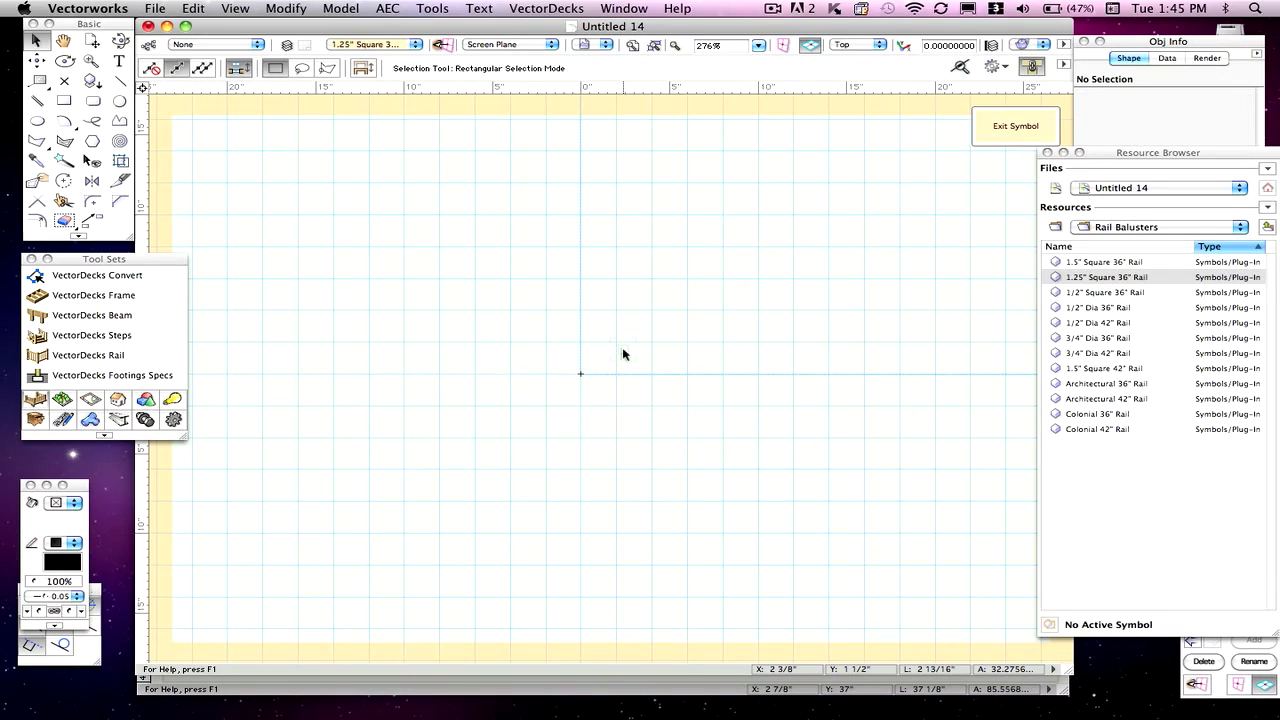
pyautogui.press('super+z')
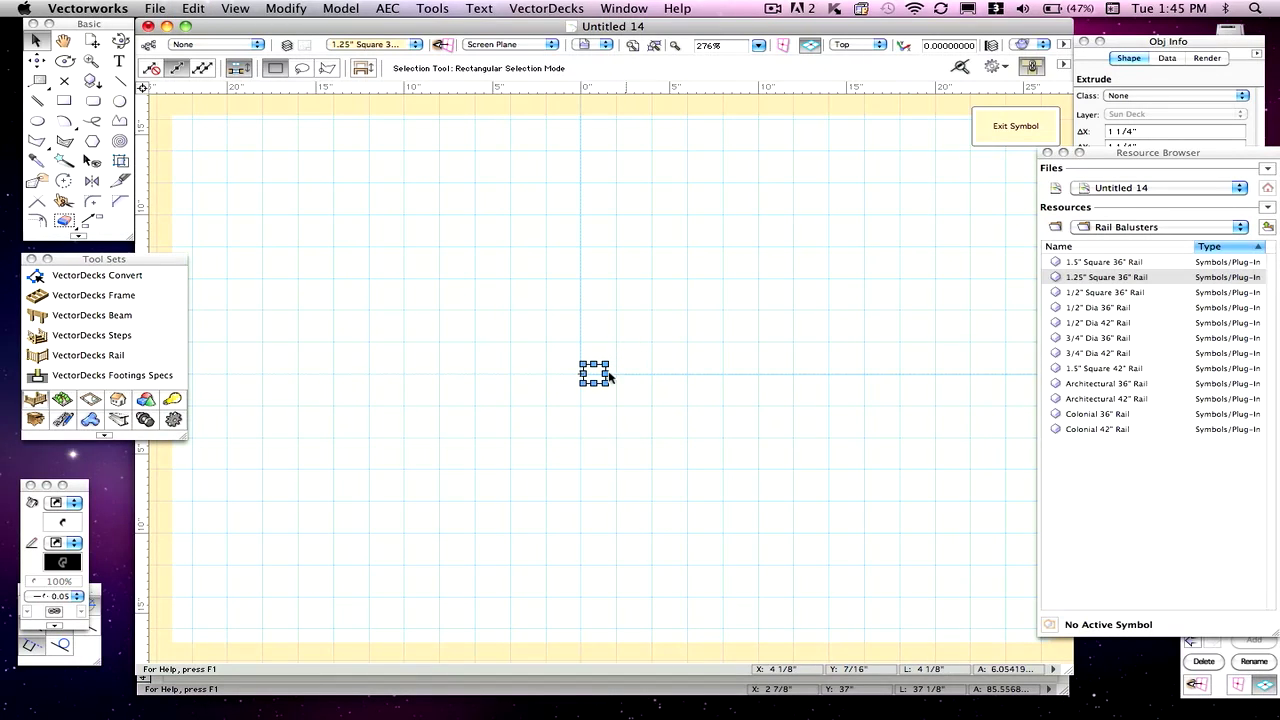
# - Move the pasted baluster extrude by its center onto the symbol's origin
pyautogui.scroll(2, 538, 433)
pyautogui.scroll(3, 538, 433)
pyautogui.click(697, 377)
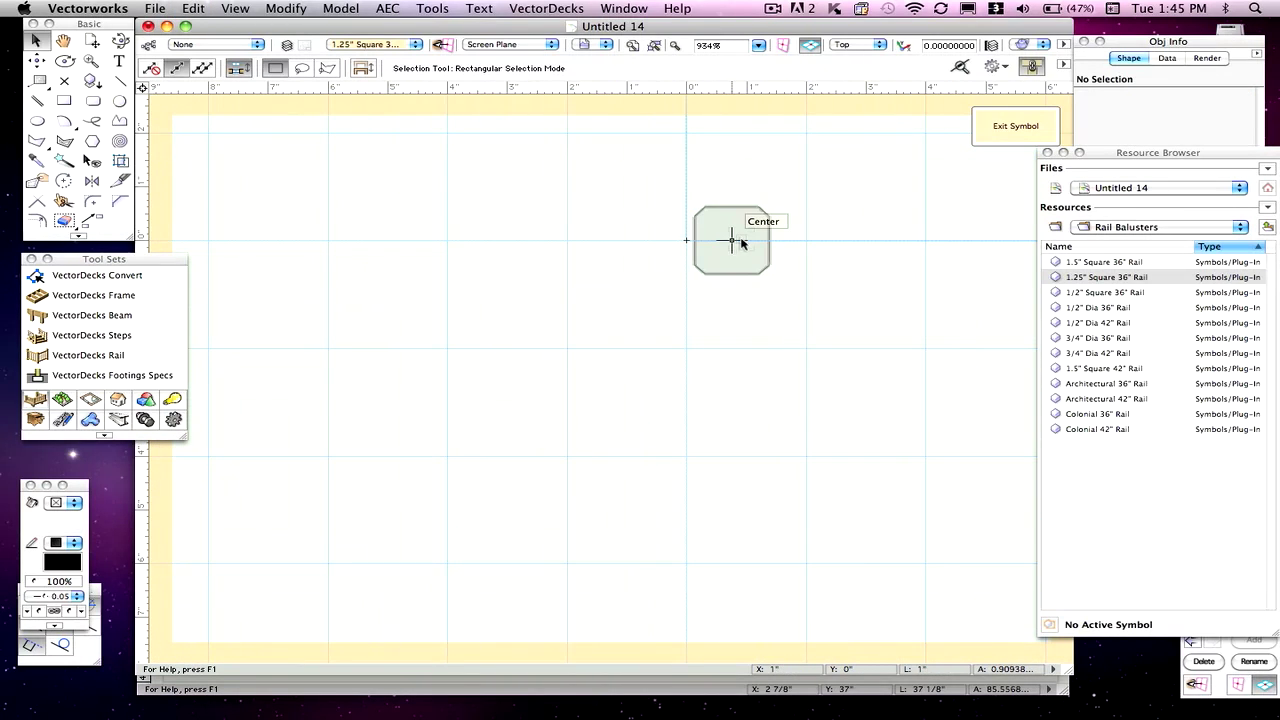
pyautogui.moveTo(731, 240); pyautogui.dragTo(687, 243)
pyautogui.scroll(-5, 836, 236)
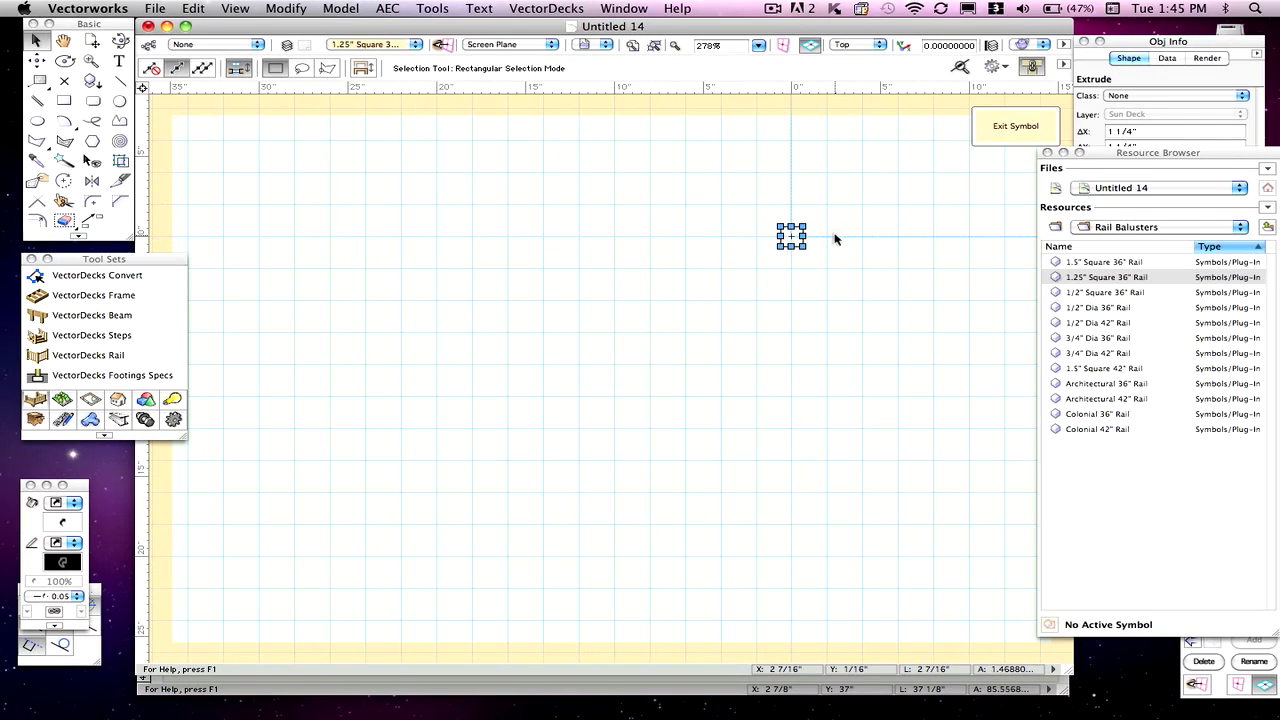
# - View the symbol's baluster from the Front and compare its height above the origin with the dimensioned rail elevations in Untitled 2
pyautogui.click(858, 45)
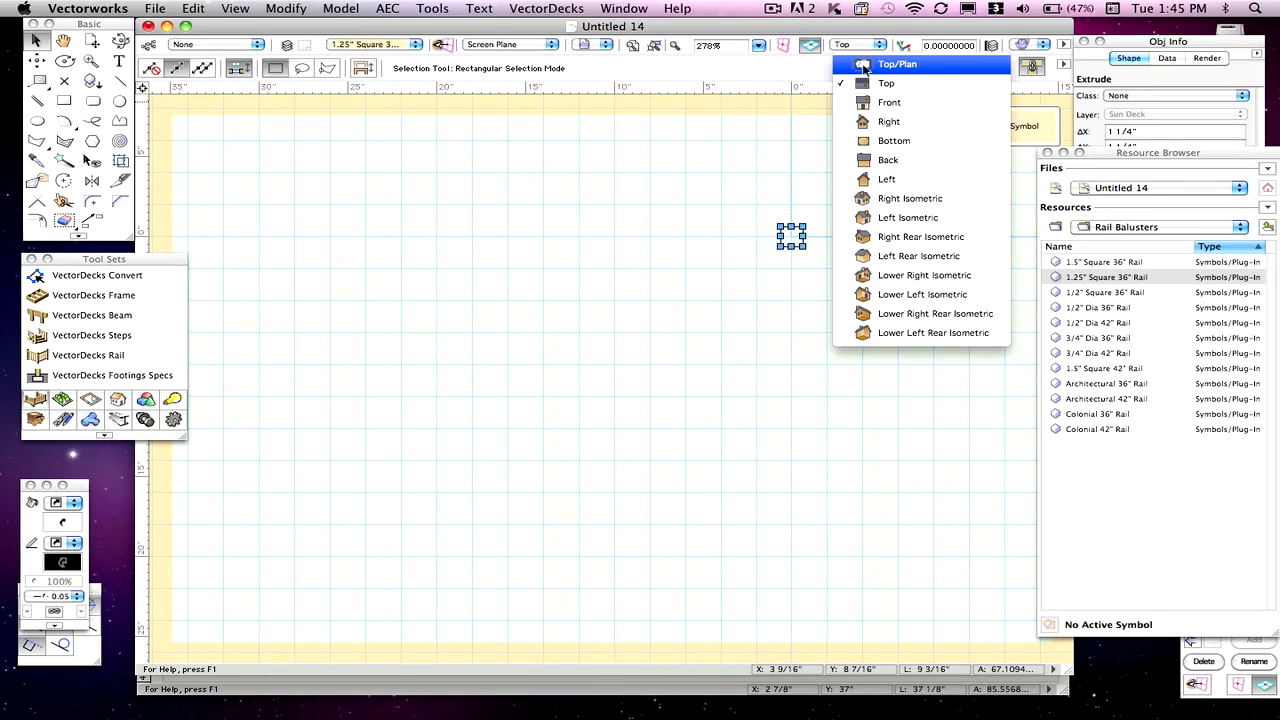
pyautogui.click(866, 102)
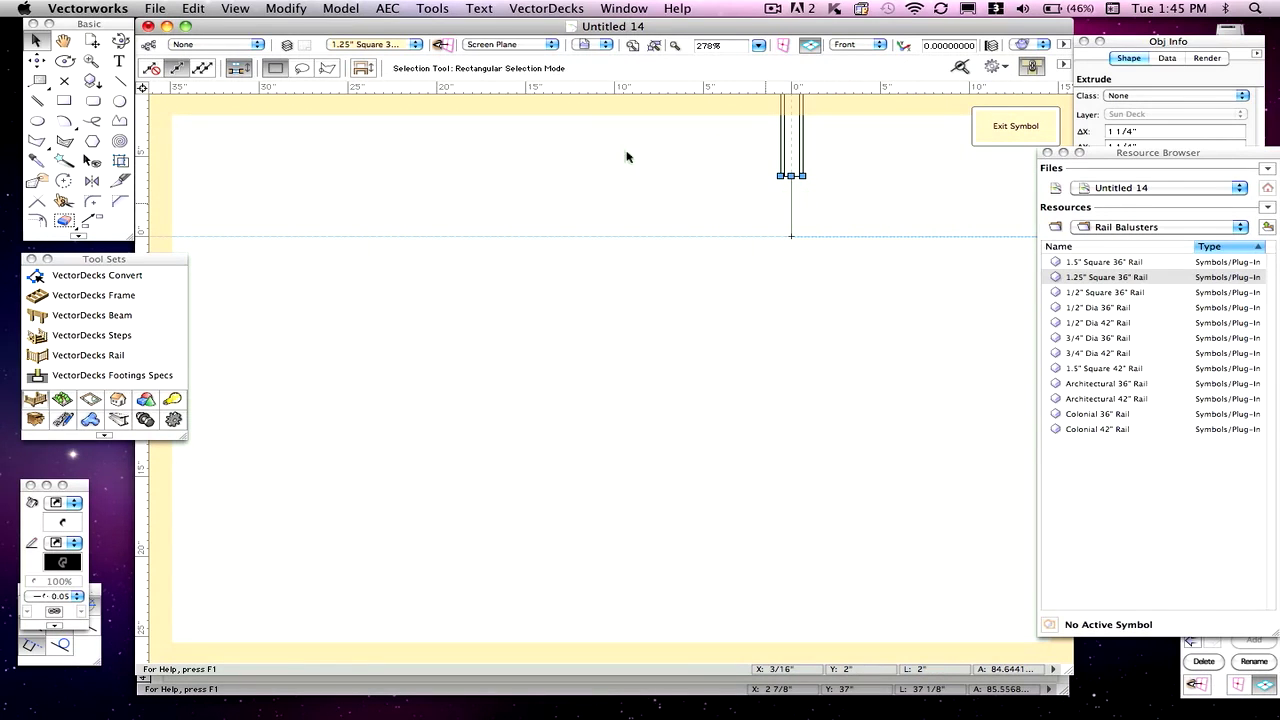
pyautogui.moveTo(462, 27)
pyautogui.mouseDown()
pyautogui.moveTo(568, 131)
pyautogui.moveTo(655, 257)
pyautogui.moveTo(682, 263)
pyautogui.mouseUp()
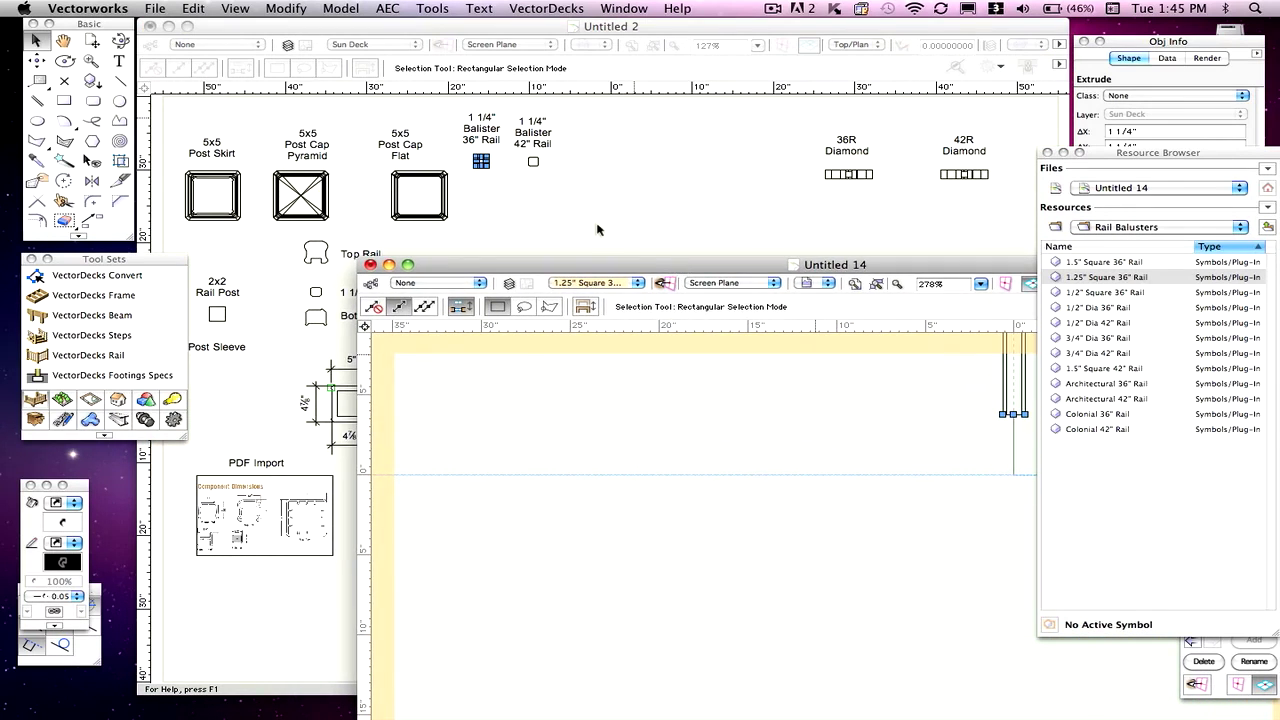
pyautogui.click(600, 230)
pyautogui.scroll(2, 569, 500)
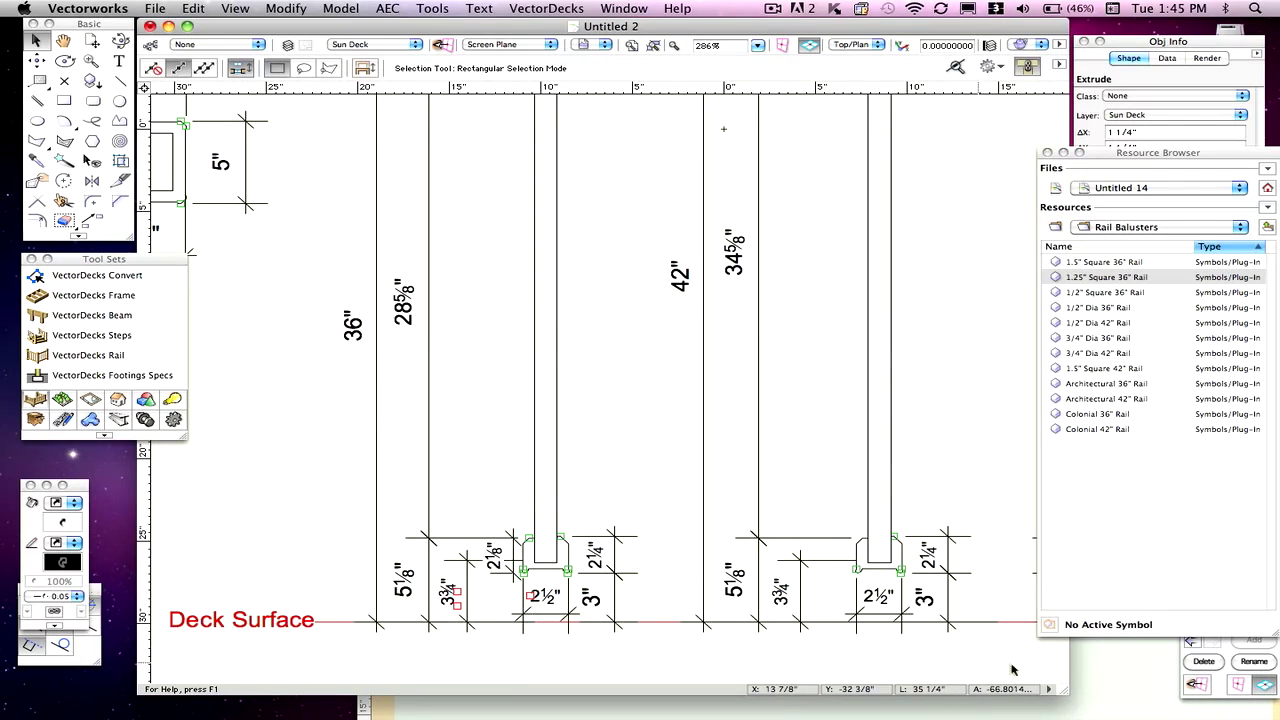
pyautogui.click(1087, 667)
pyautogui.moveTo(627, 265); pyautogui.dragTo(394, 42)
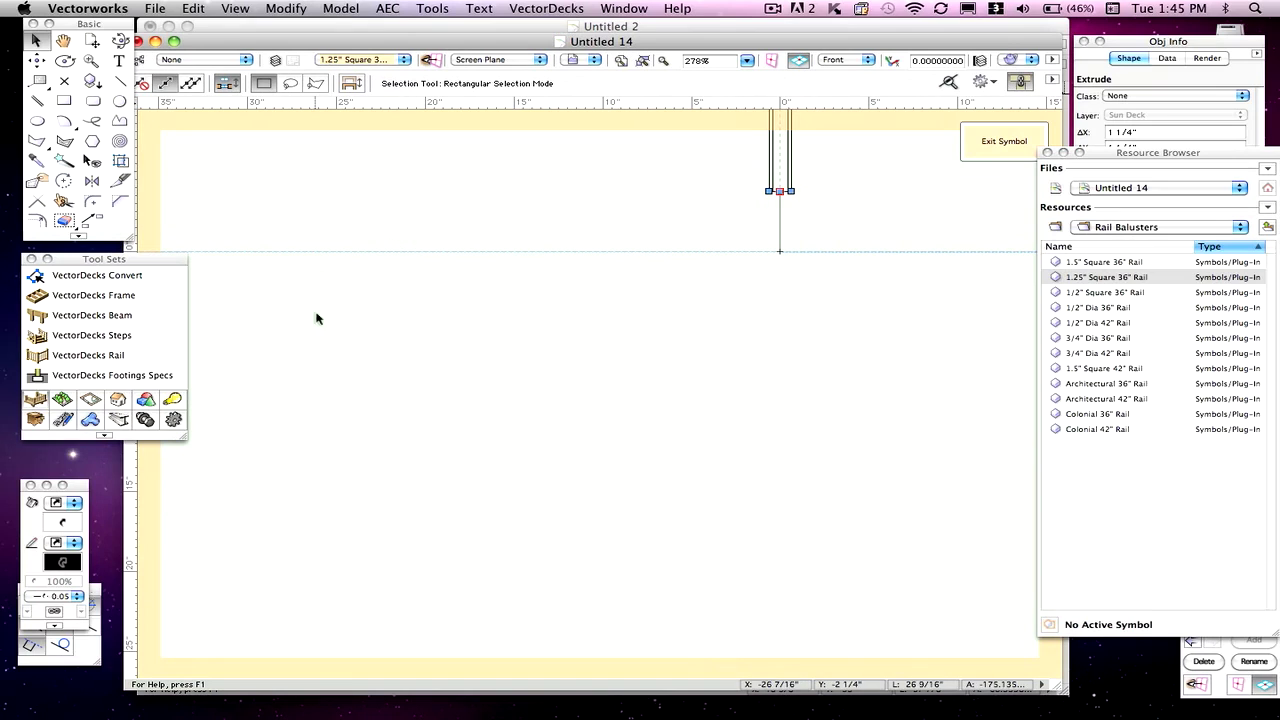
# - Measure the gap between the baluster's bottom and the symbol origin with a Constrained Linear Dimension and delete that dimension
pyautogui.click(486, 60)
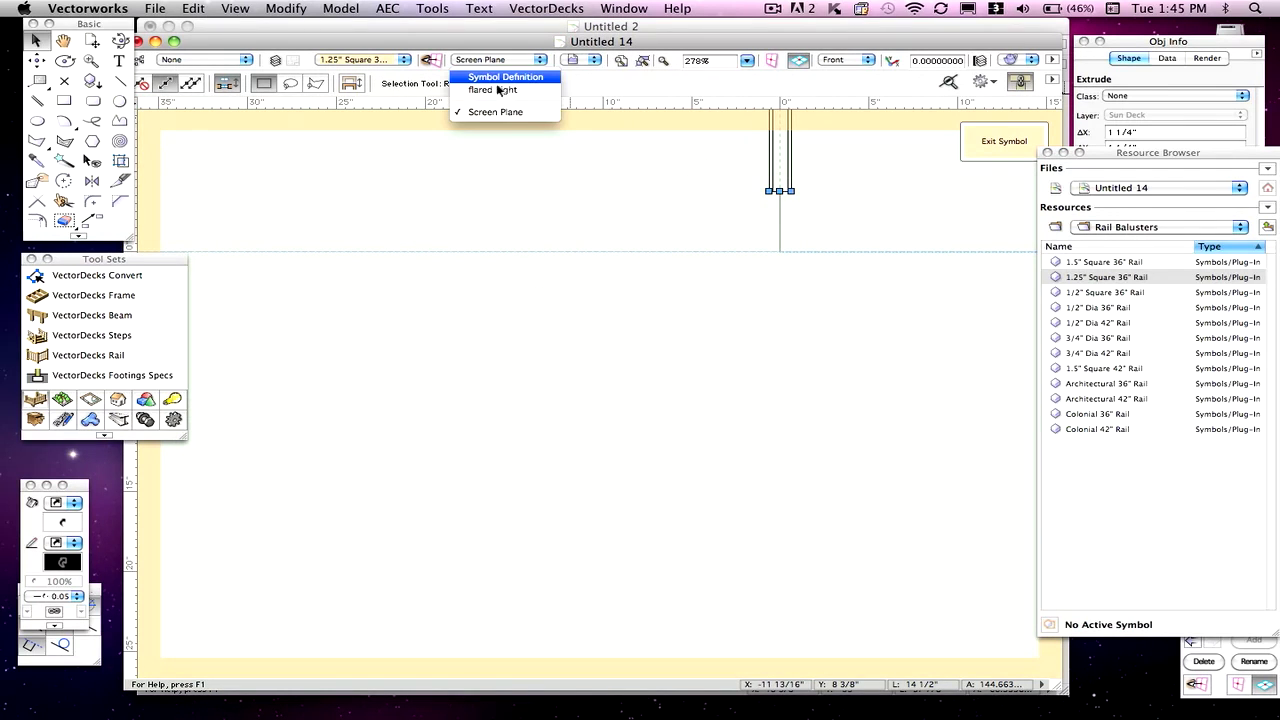
pyautogui.click(496, 110)
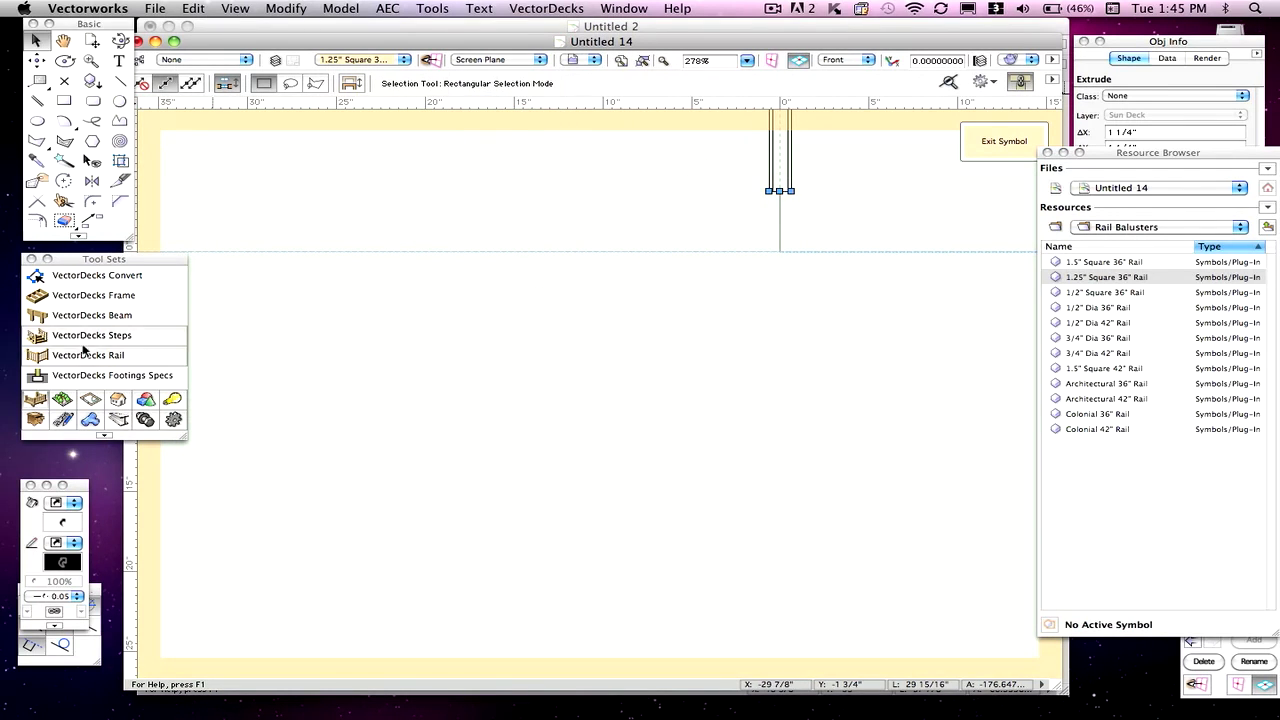
pyautogui.click(63, 420)
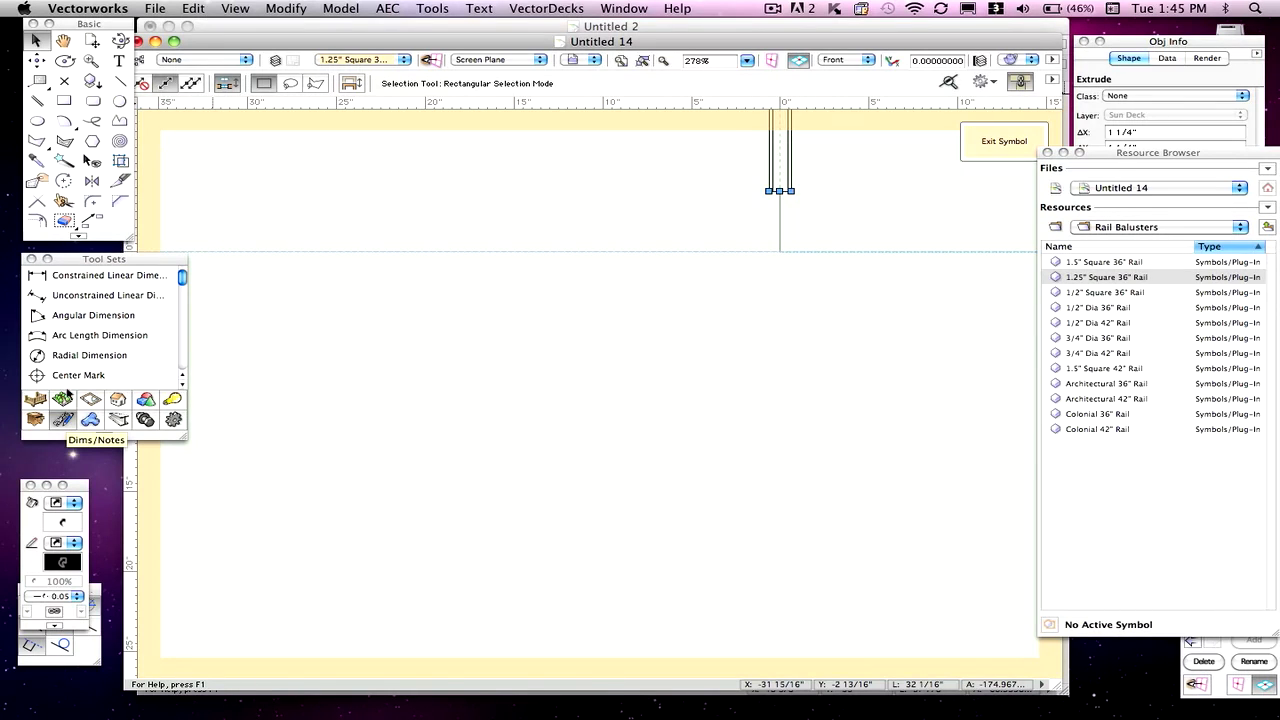
pyautogui.click(60, 276)
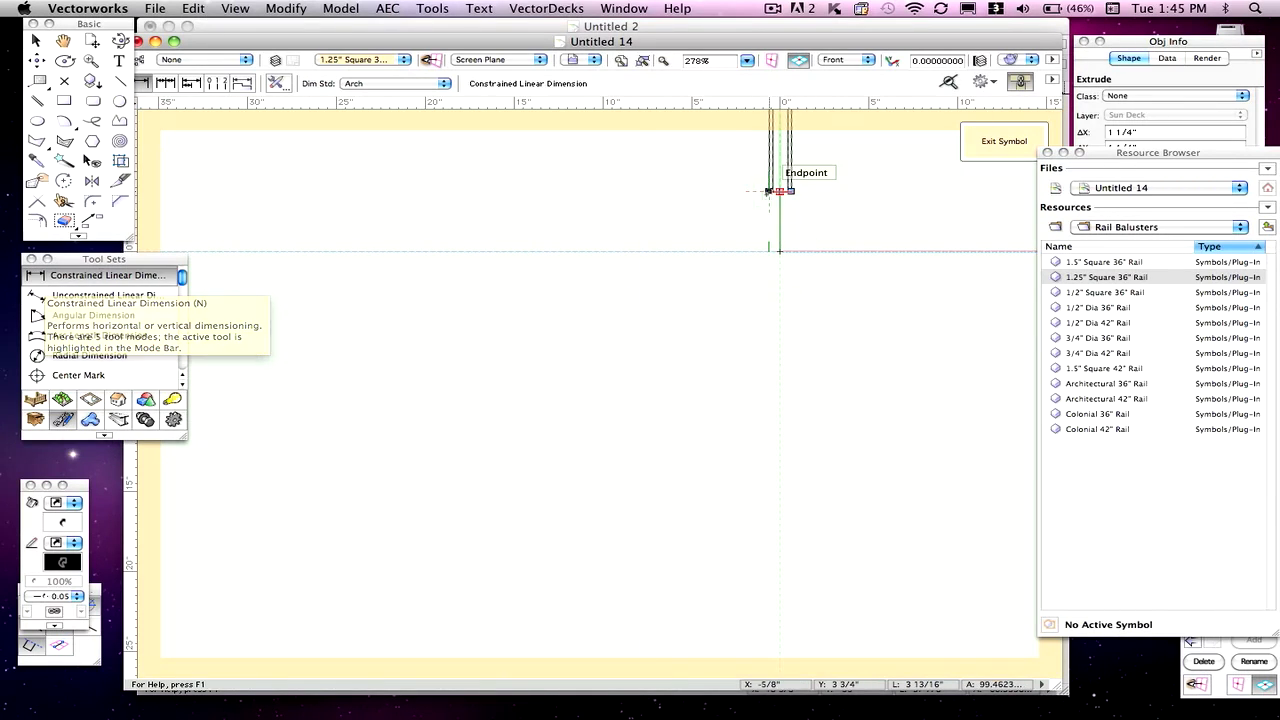
pyautogui.click(768, 190)
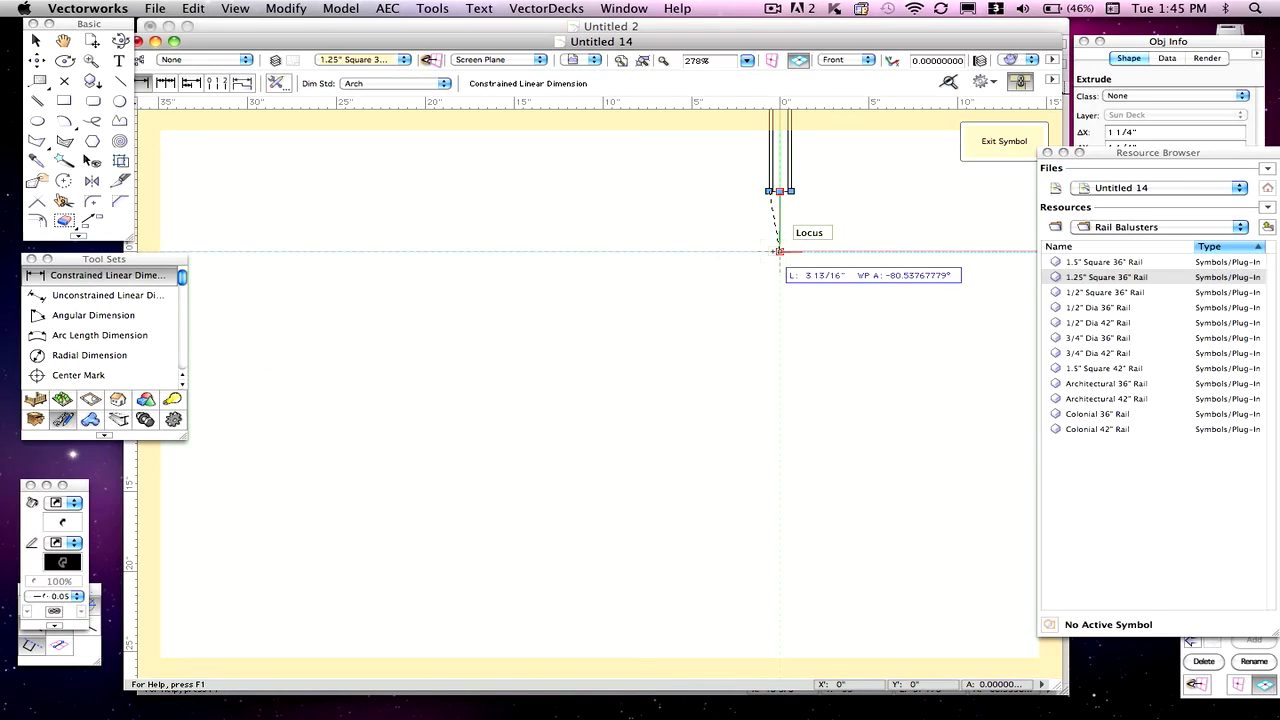
pyautogui.click(768, 250)
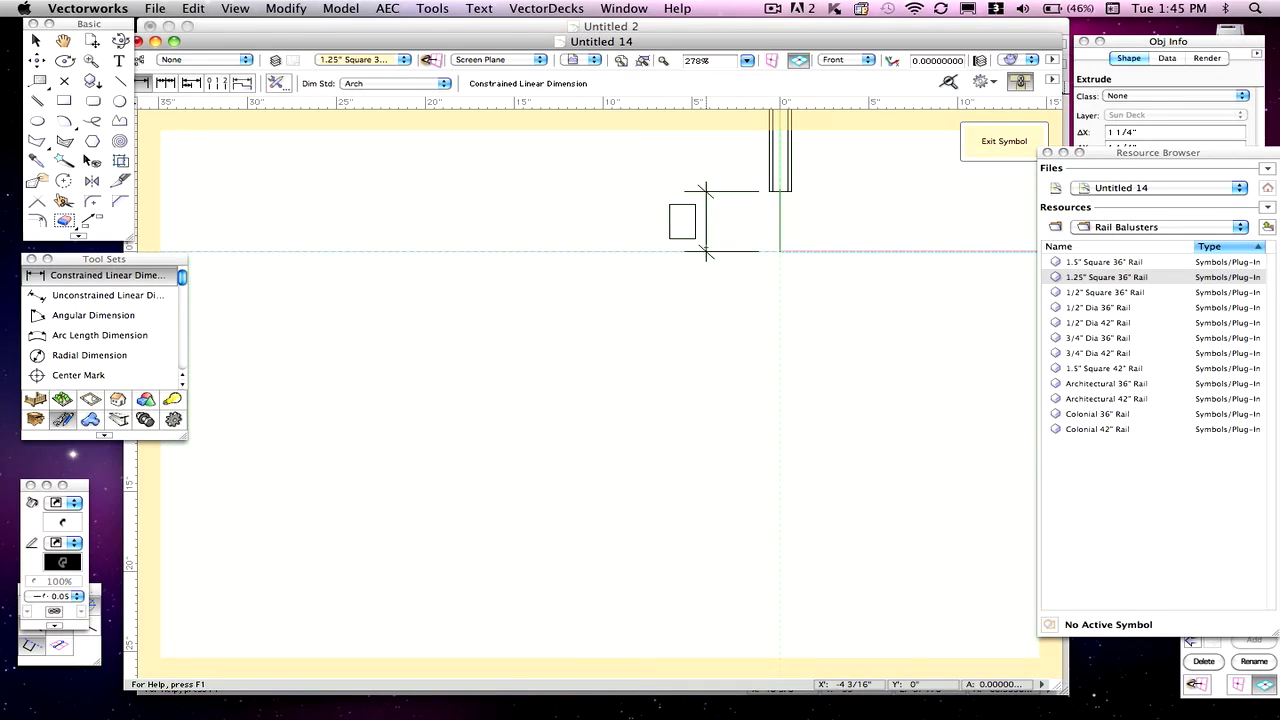
pyautogui.click(705, 250)
pyautogui.scroll(2, 707, 220)
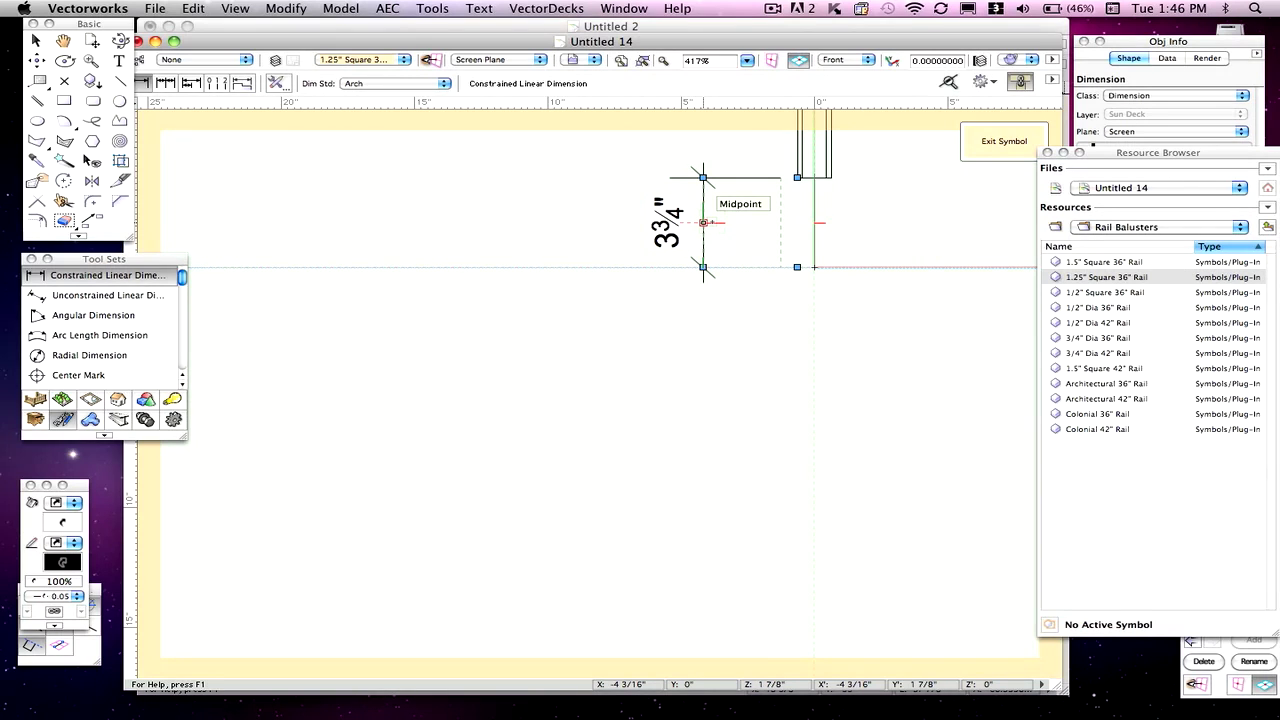
pyautogui.press('Delete')
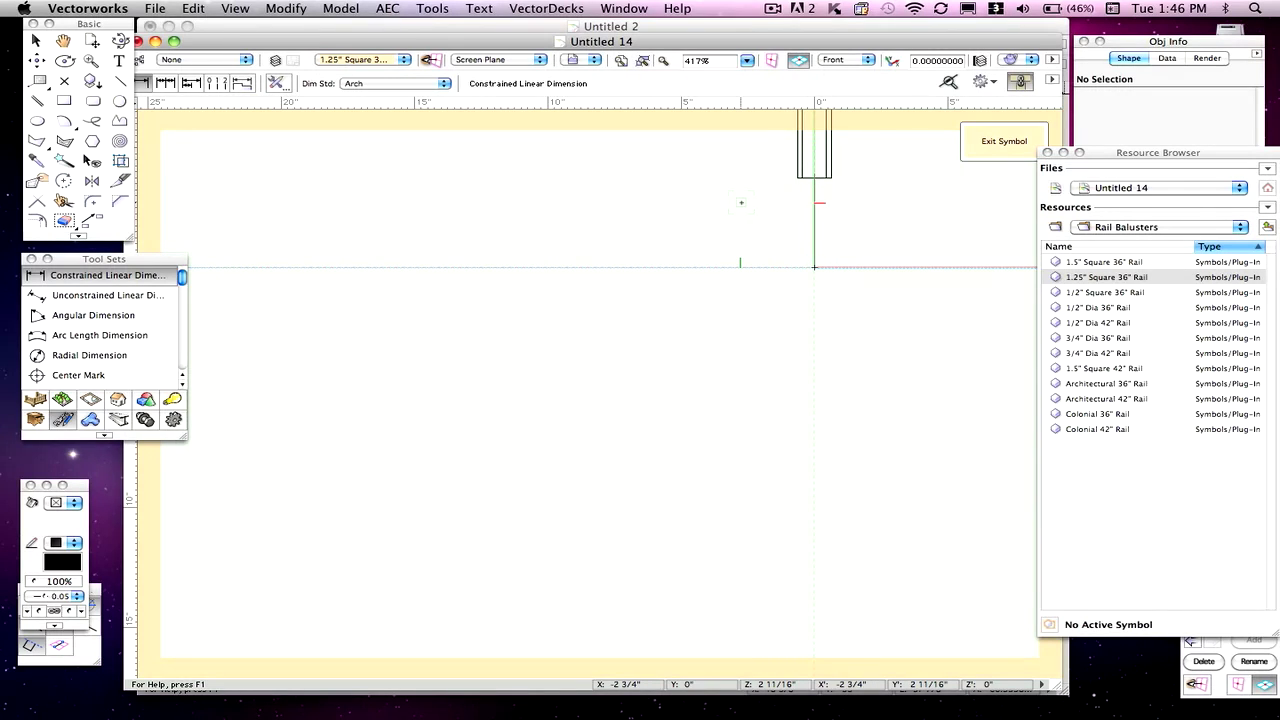
# - Fit the whole baluster in view, select it with the Selection tool and view it from the Top
pyautogui.press('super+4')
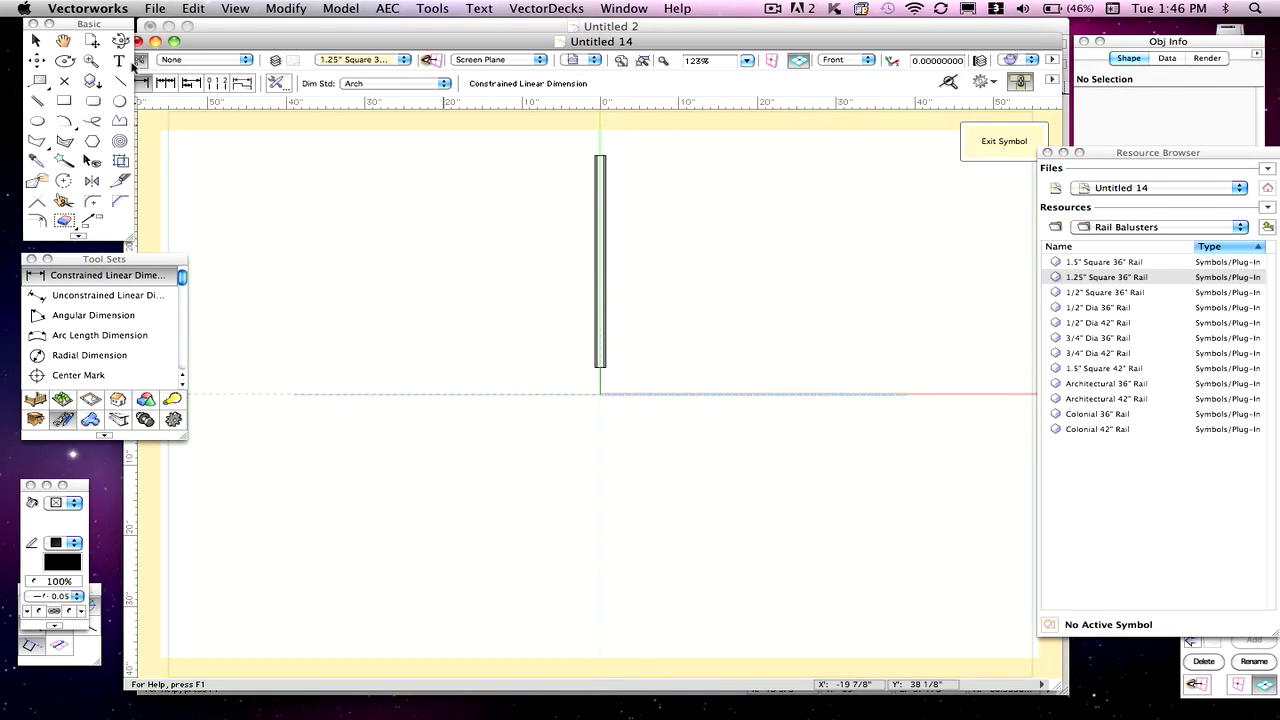
pyautogui.click(36, 41)
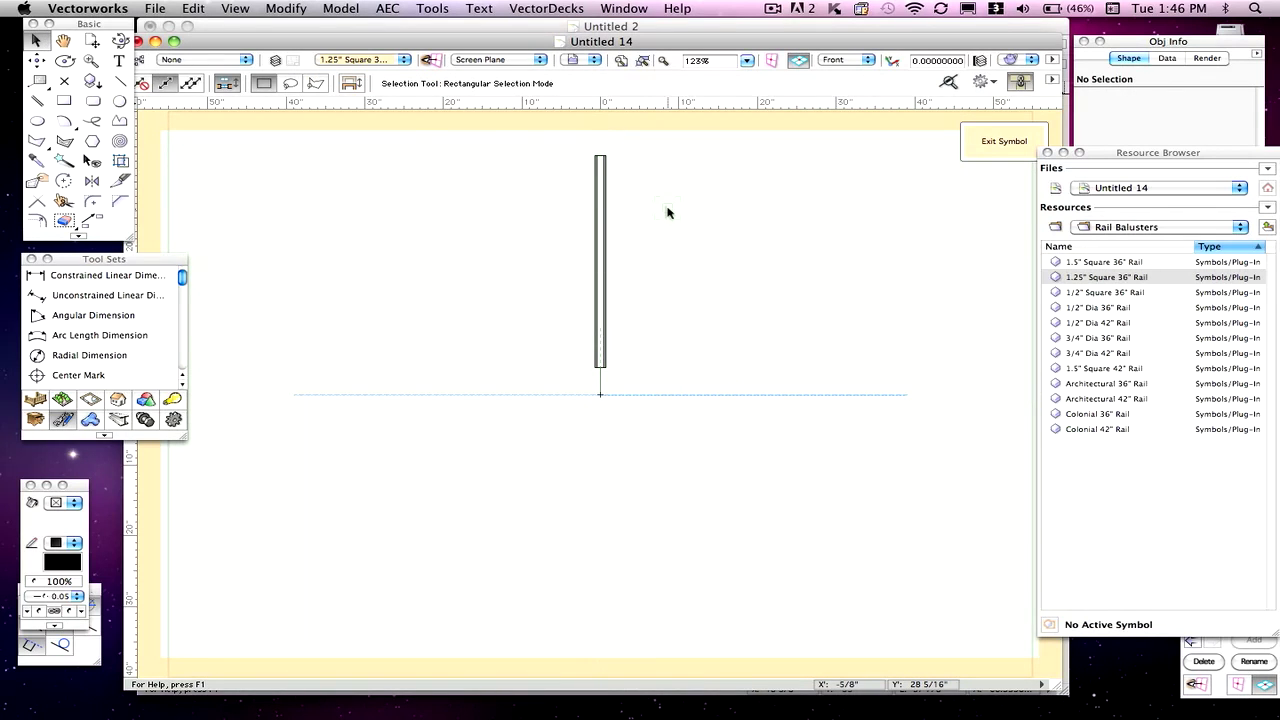
pyautogui.click(604, 222)
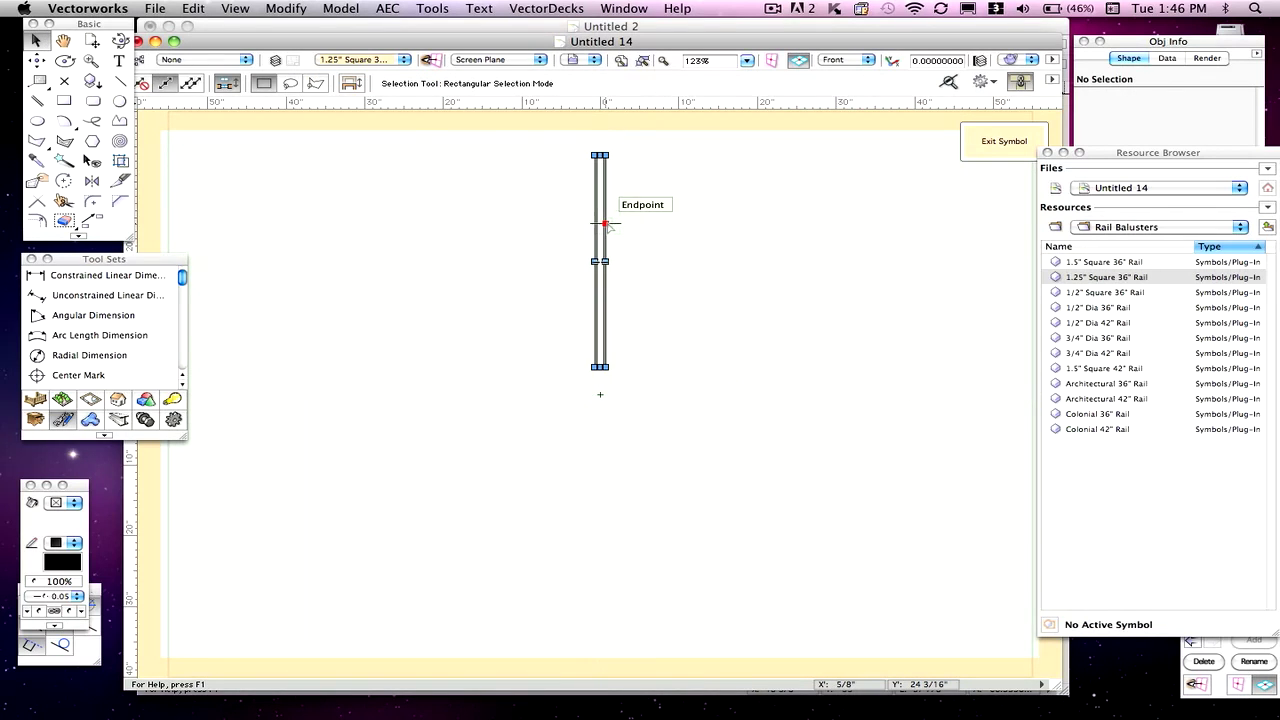
pyautogui.click(866, 62)
pyautogui.click(872, 98)
pyautogui.scroll(3, 605, 410)
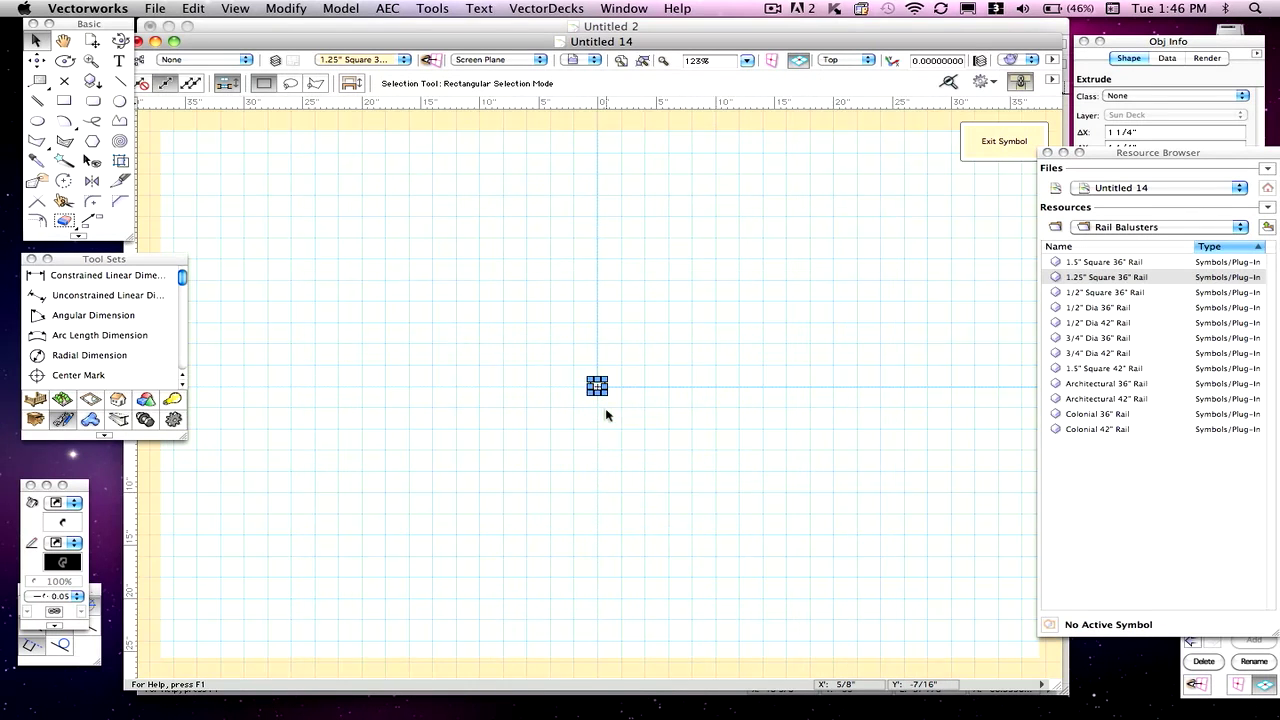
# - With nothing selected in the symbol, show its VectorDecks Rail Part Specs record defaults and set Width to 1.25"
pyautogui.scroll(-1, 605, 414)
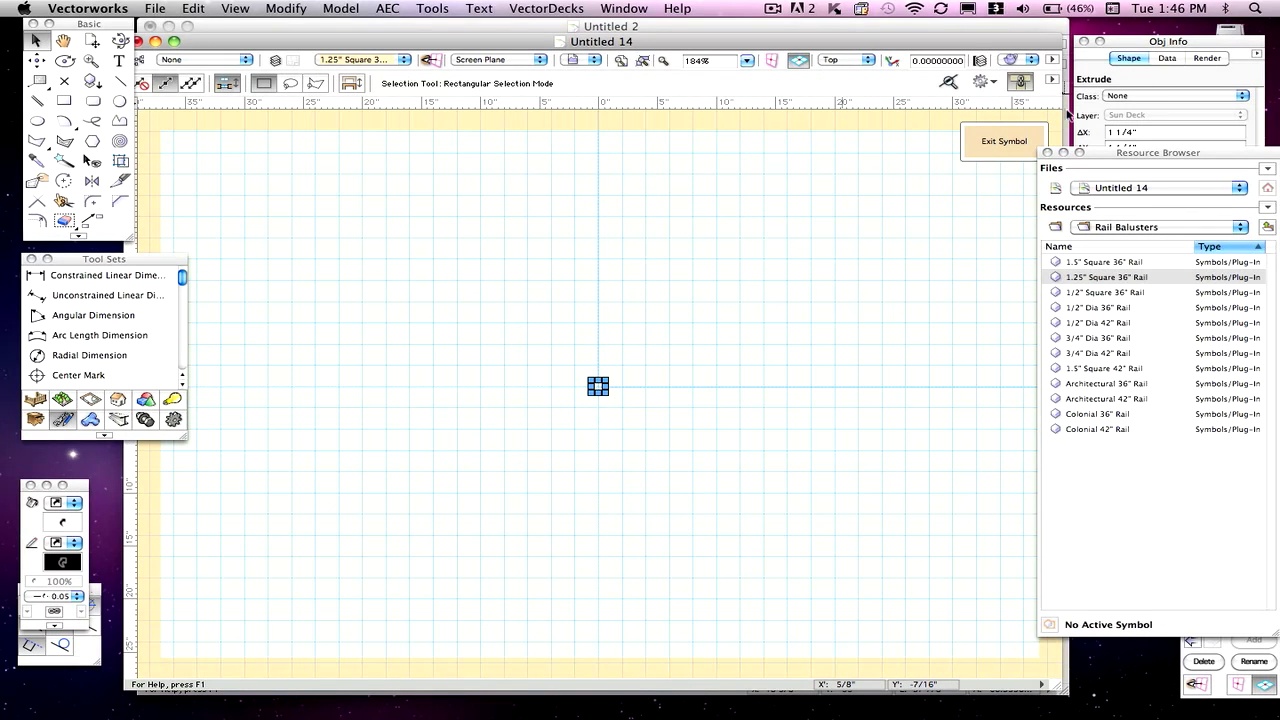
pyautogui.click(814, 346)
pyautogui.click(1208, 41)
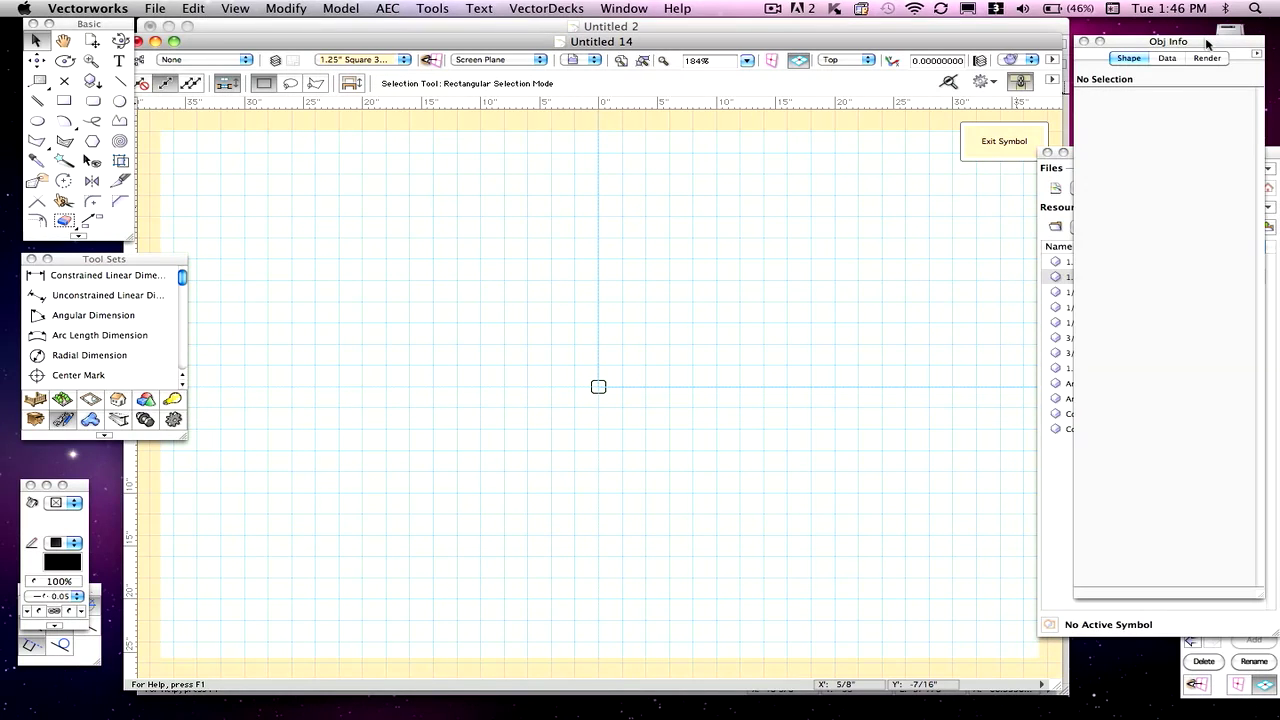
pyautogui.click(1163, 58)
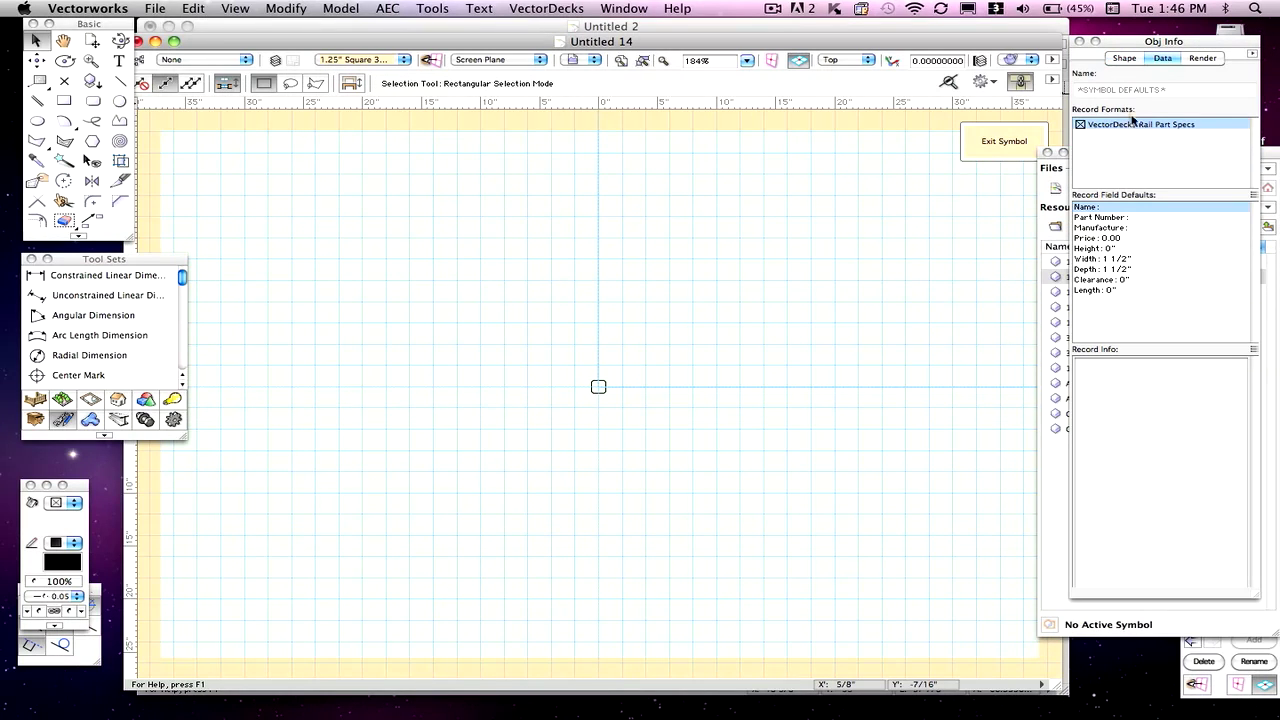
pyautogui.click(1088, 259)
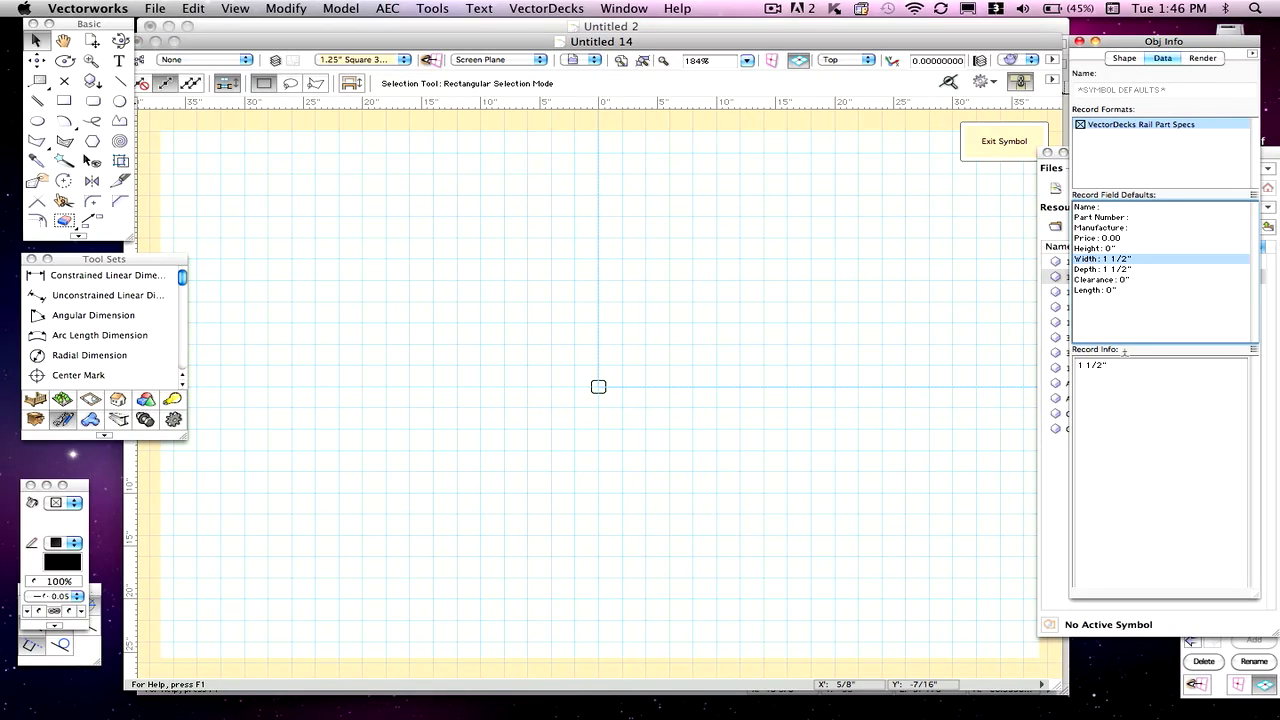
pyautogui.click(1117, 360)
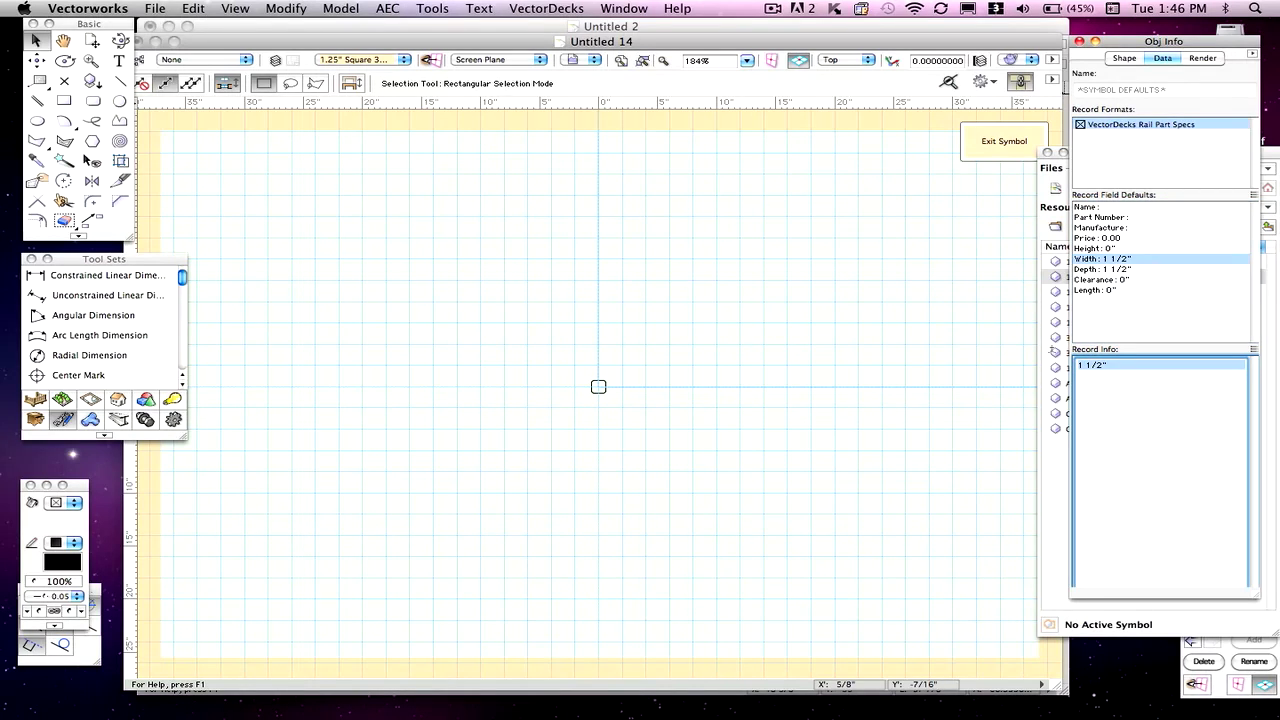
pyautogui.write('1')
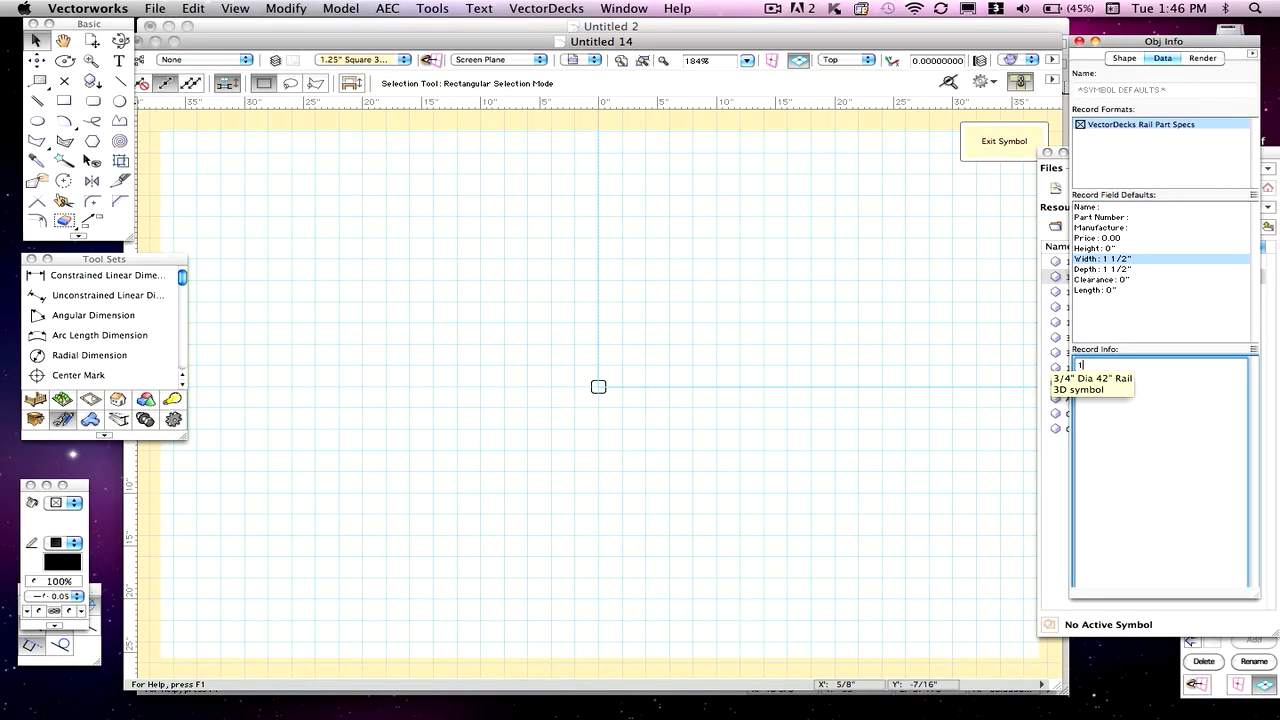
pyautogui.write('.25')
# - Set the record's default Depth to 1.25", recheck the Width field and exit the symbol
pyautogui.click(1082, 272)
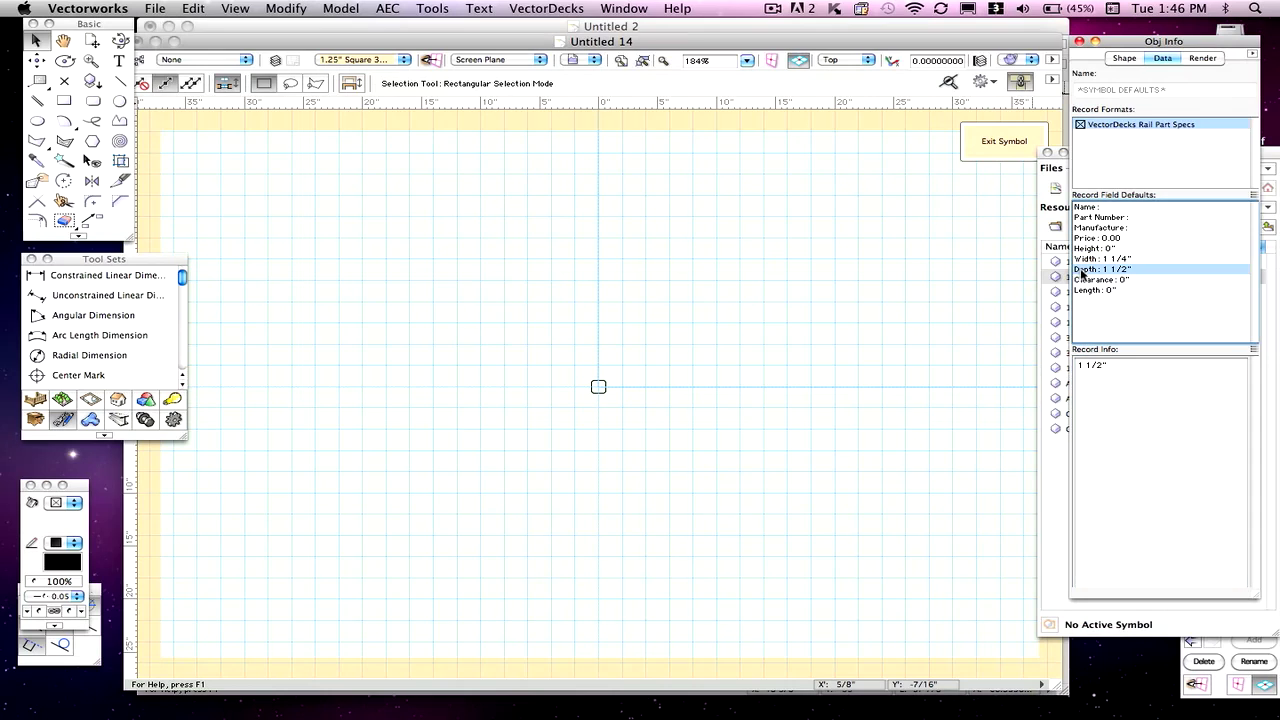
pyautogui.click(1115, 364)
pyautogui.write('1.25')
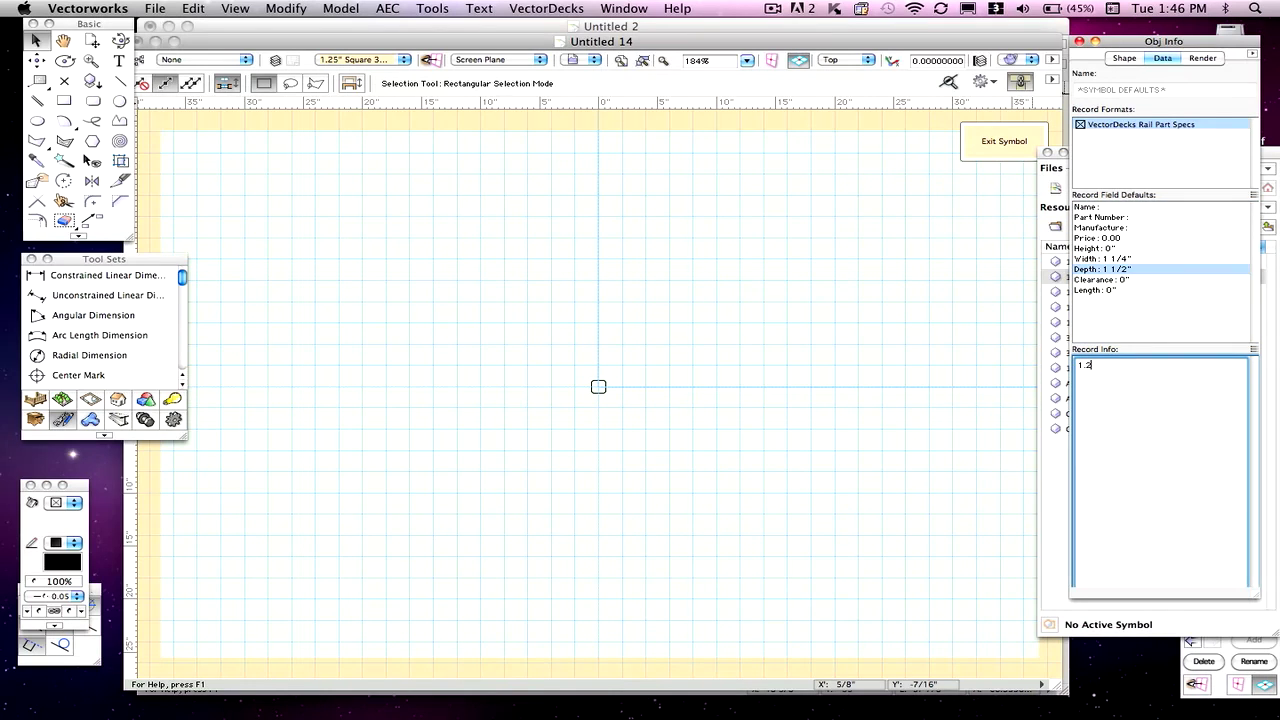
pyautogui.click(1108, 260)
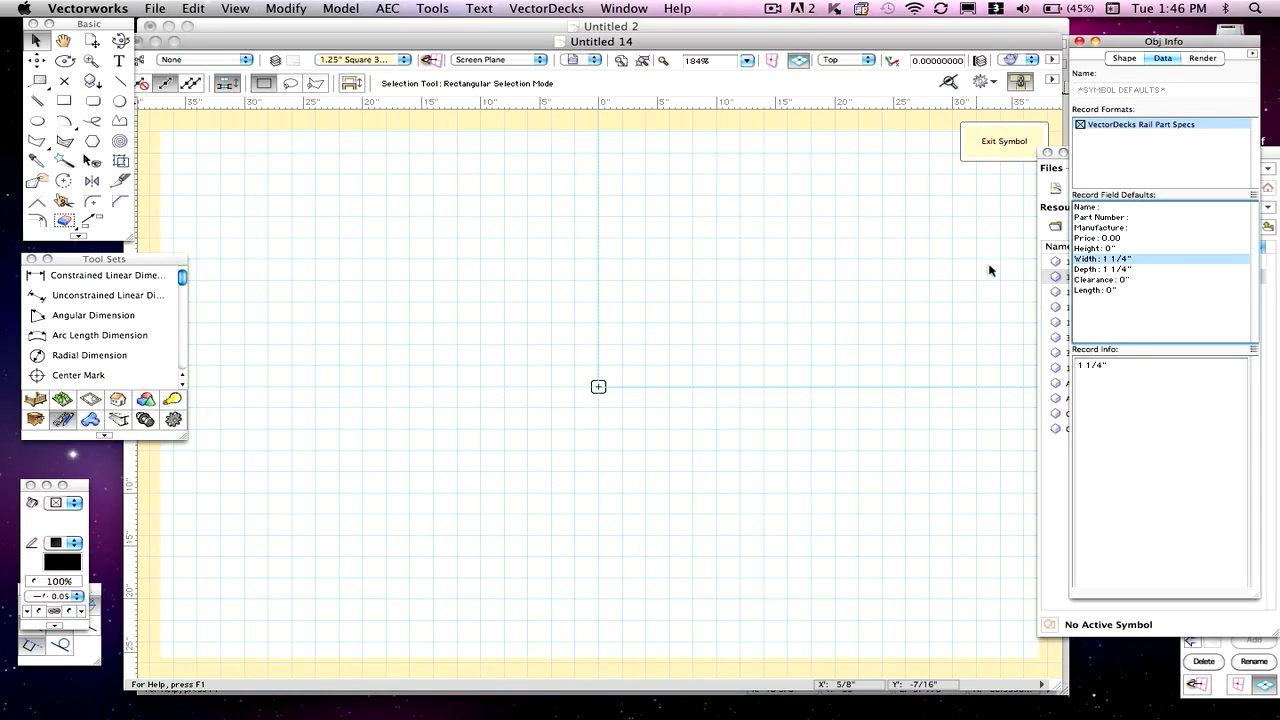
pyautogui.click(1005, 142)
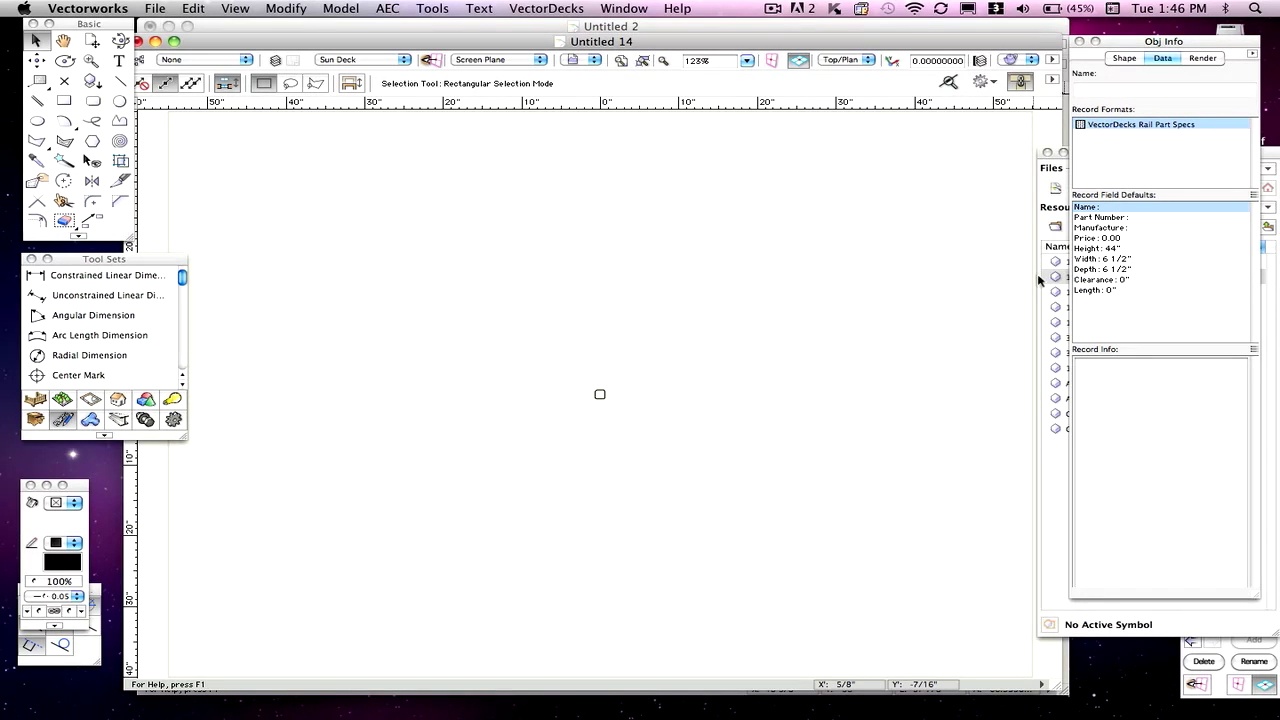
# - Delete the leftover baluster at the origin of the Untitled 14 drawing
pyautogui.click(1053, 184)
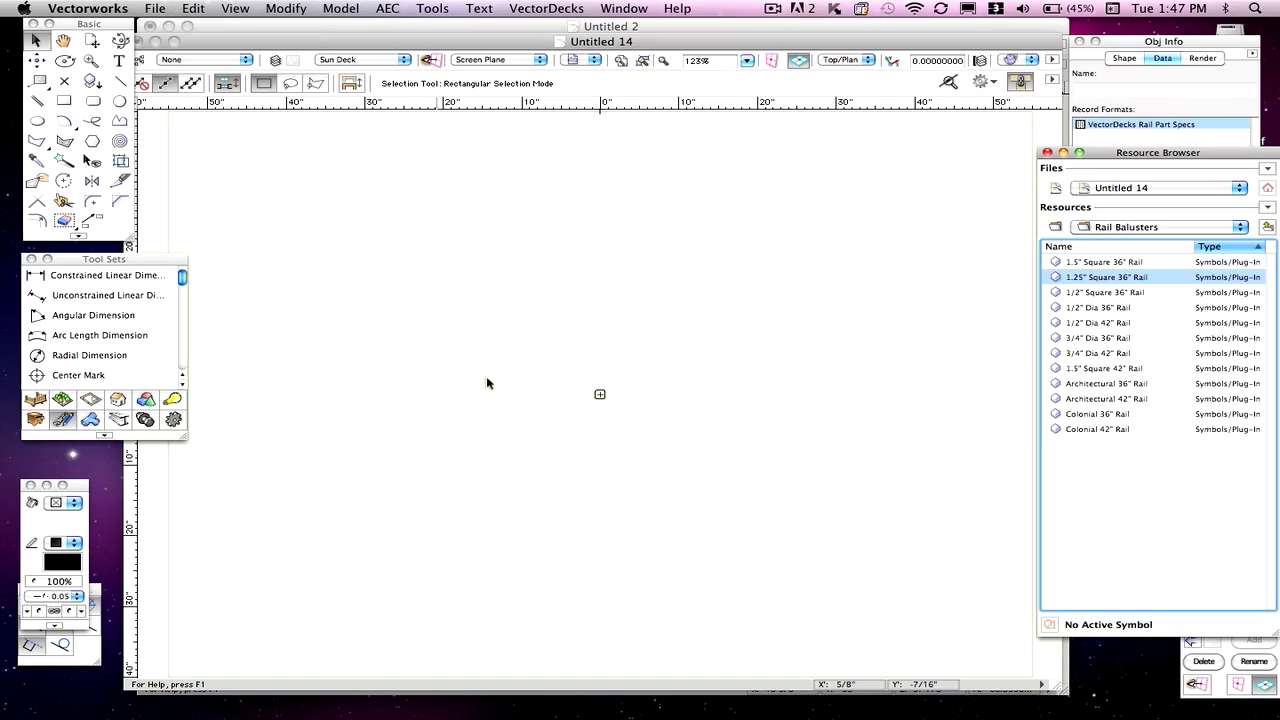
pyautogui.moveTo(716, 365); pyautogui.dragTo(505, 466)
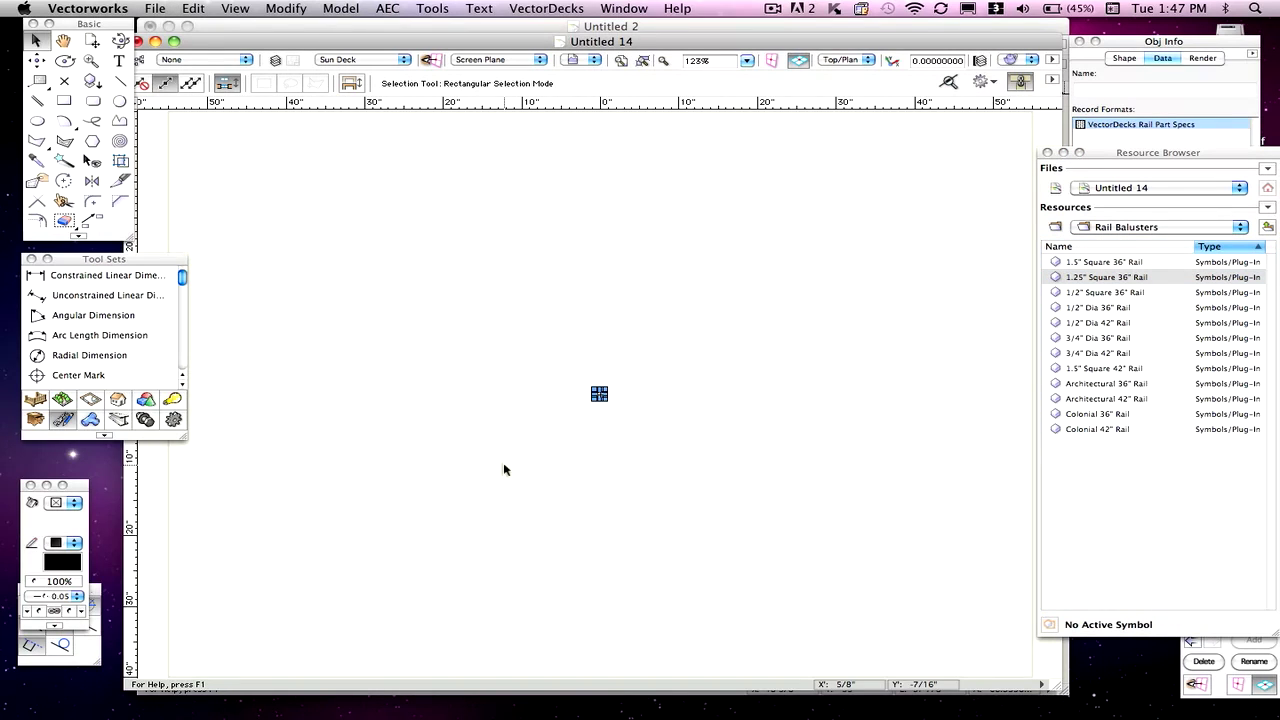
pyautogui.press('Delete')
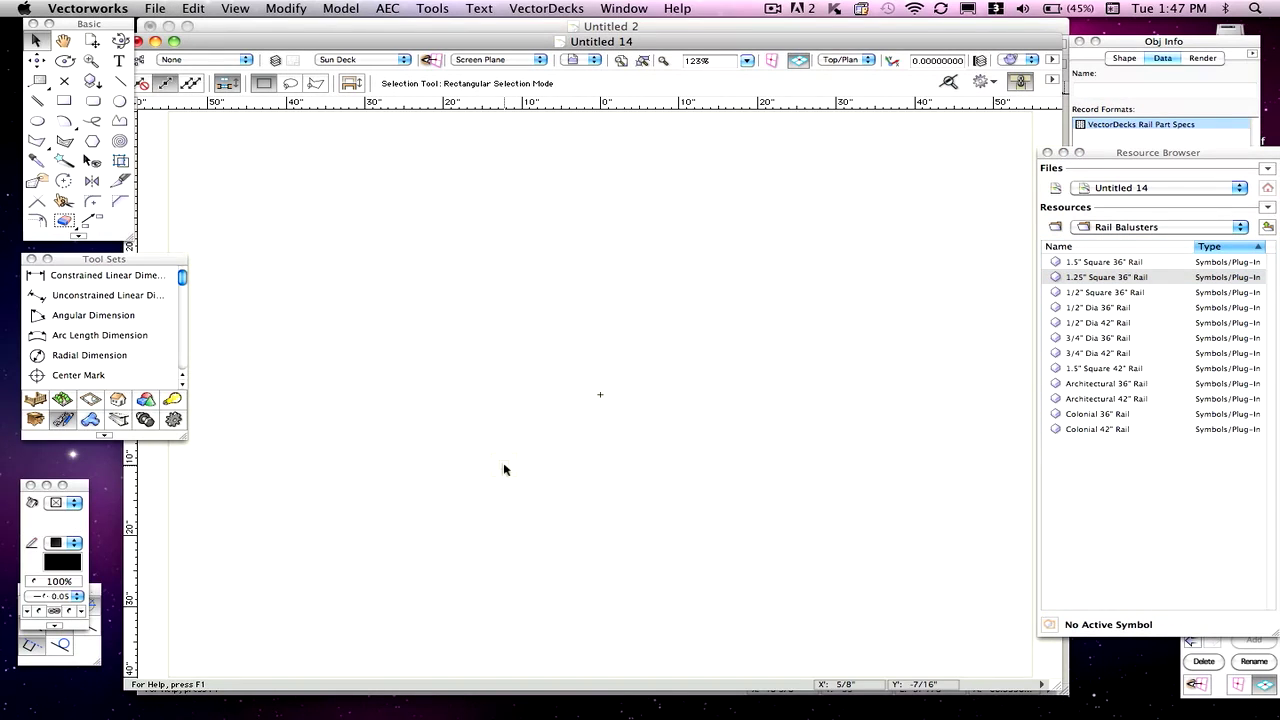
# - Save the drawing as a template named vectordecks10, replacing the existing template
pyautogui.click(155, 8)
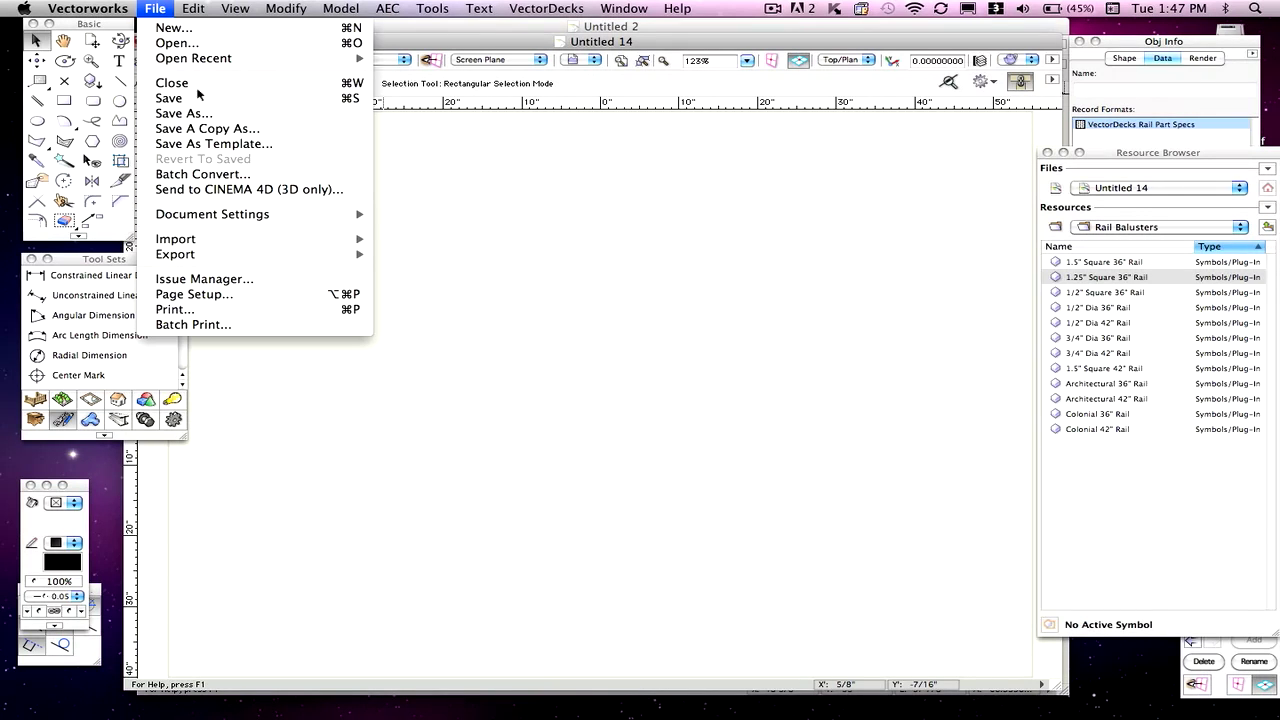
pyautogui.click(212, 143)
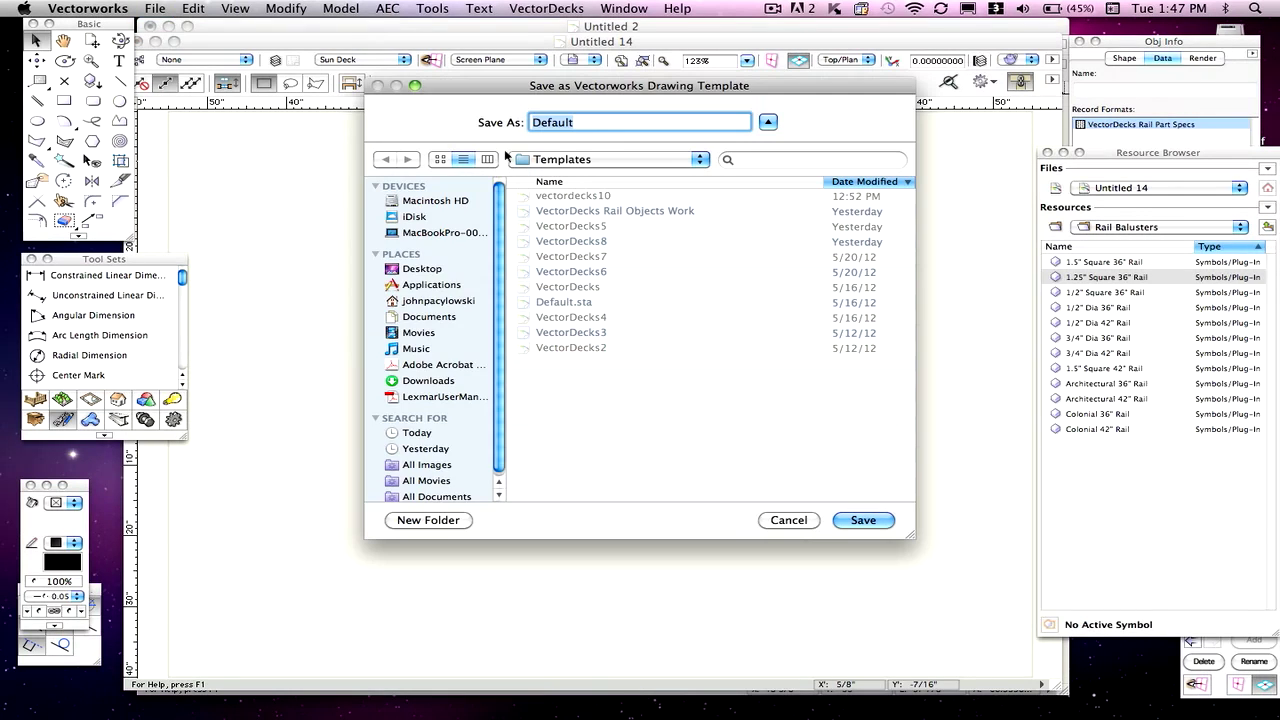
pyautogui.click(590, 195)
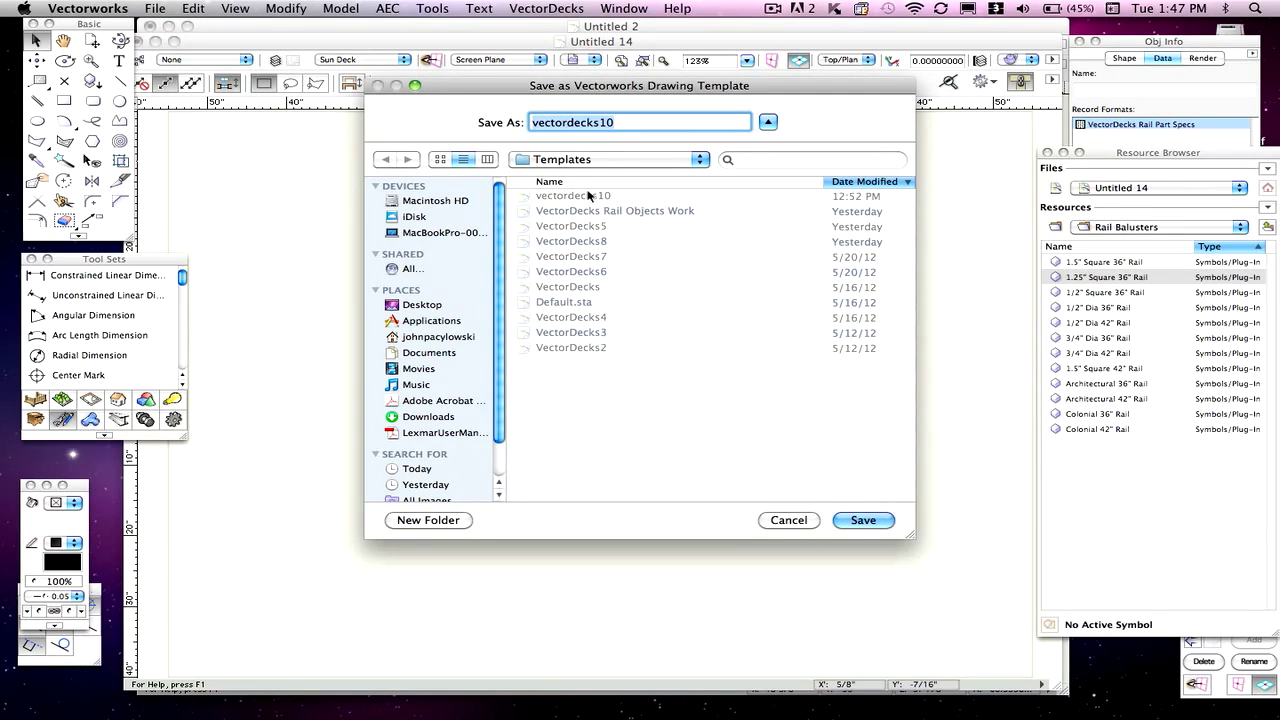
pyautogui.click(860, 520)
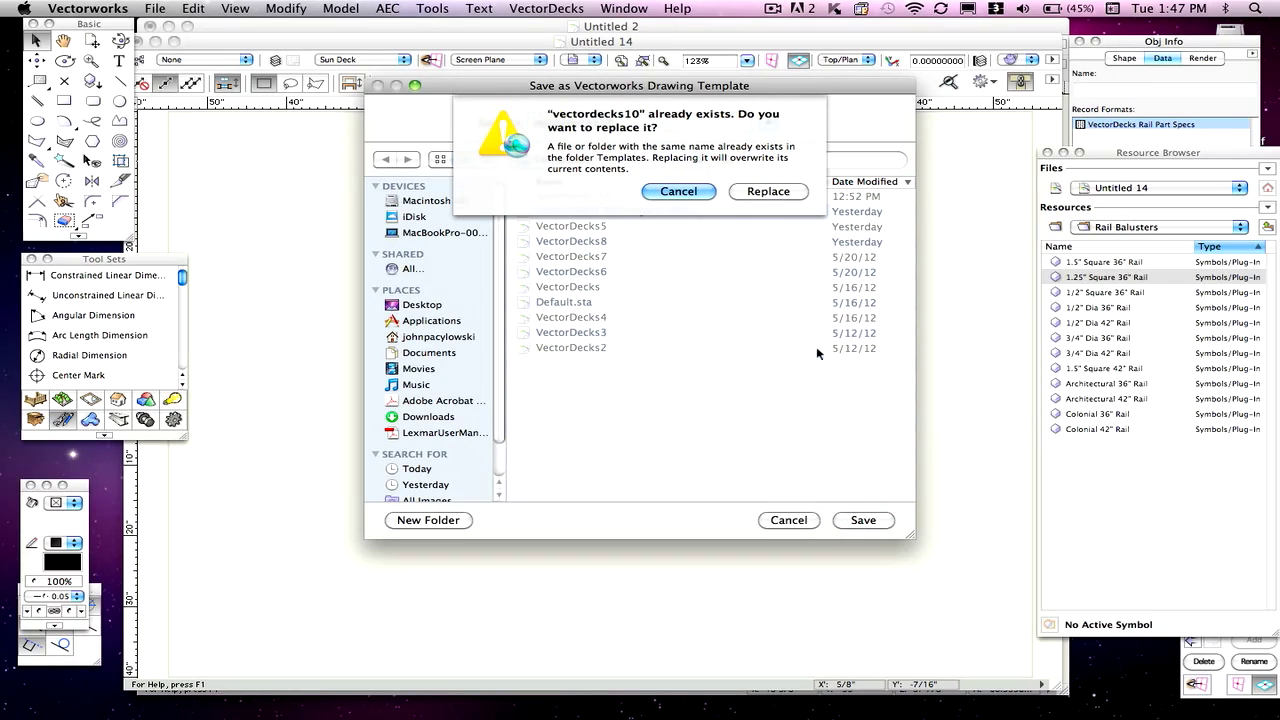
pyautogui.click(766, 191)
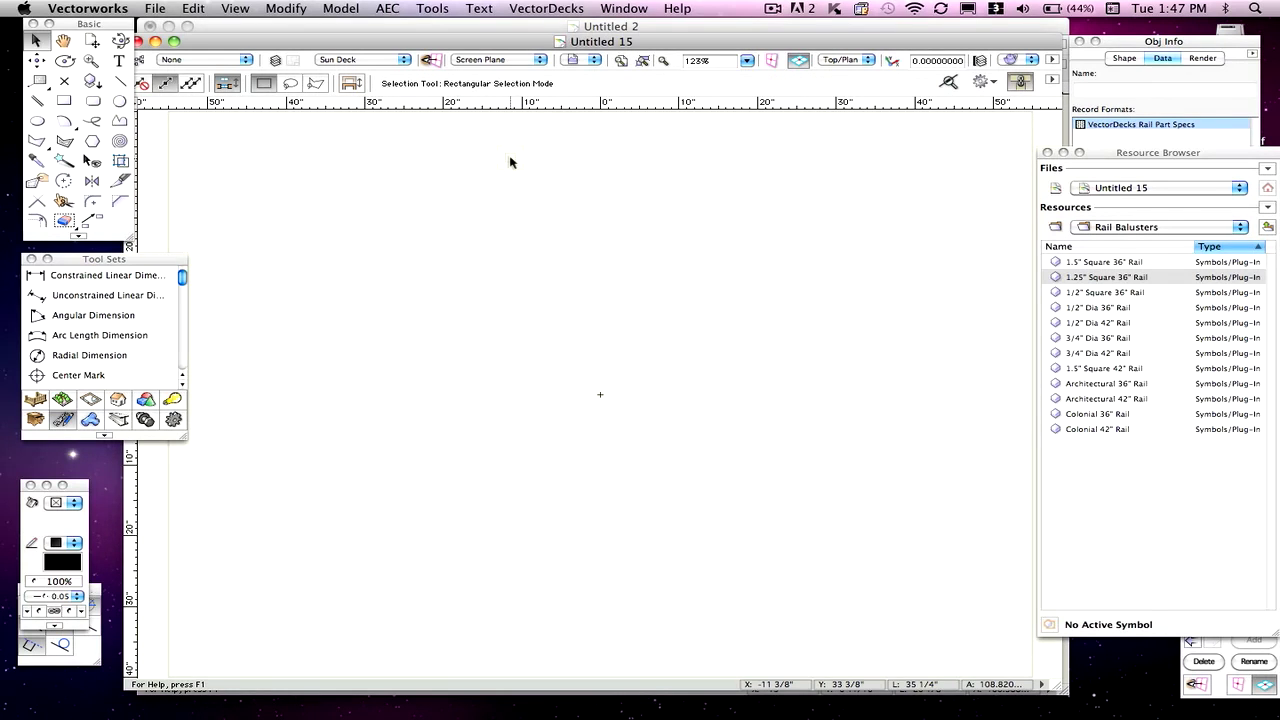
# - Copy the 1 1/4" baluster for the 42" rail from Untitled 2 and switch back to Untitled 15
pyautogui.click(431, 31)
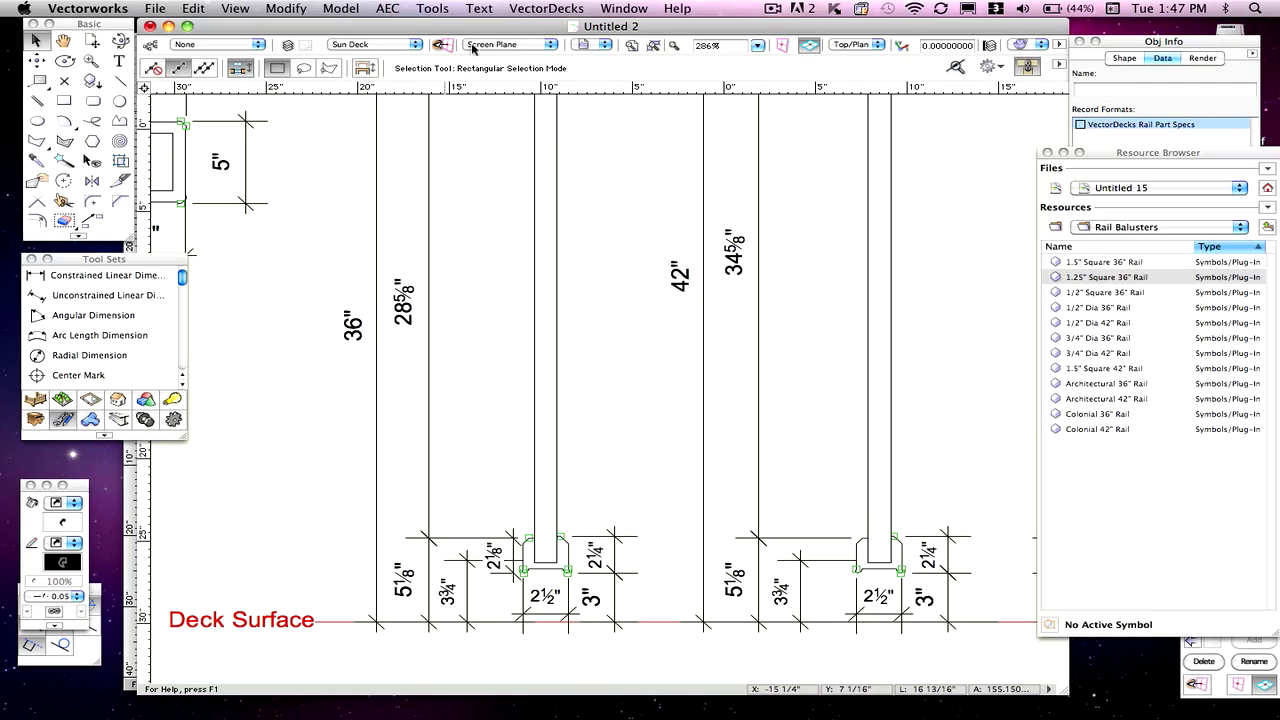
pyautogui.press('super+4')
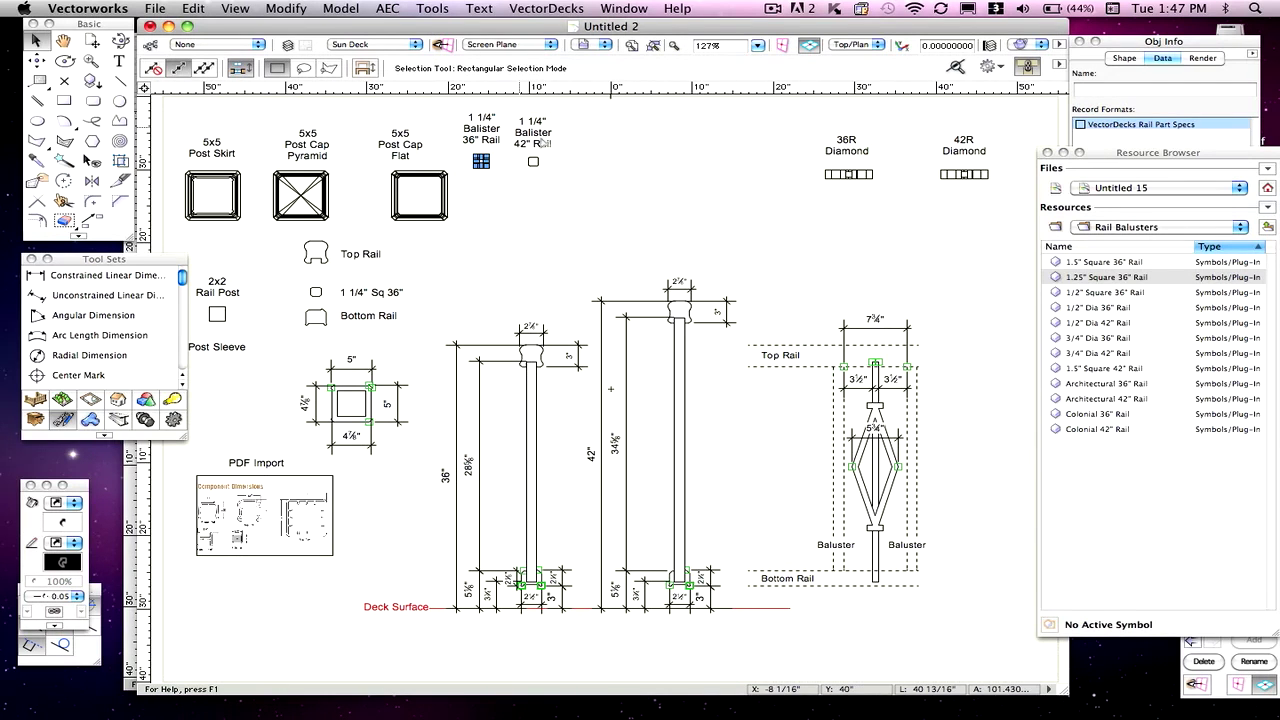
pyautogui.click(533, 161)
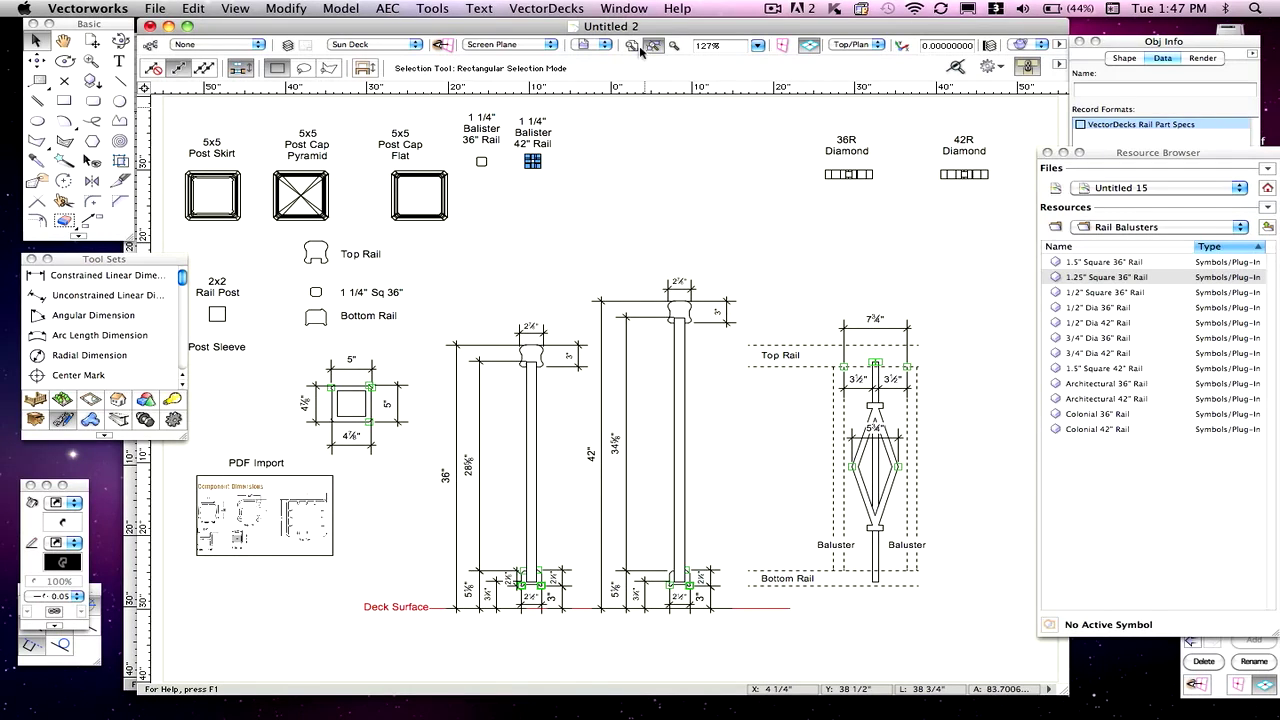
pyautogui.click(624, 8)
pyautogui.click(656, 118)
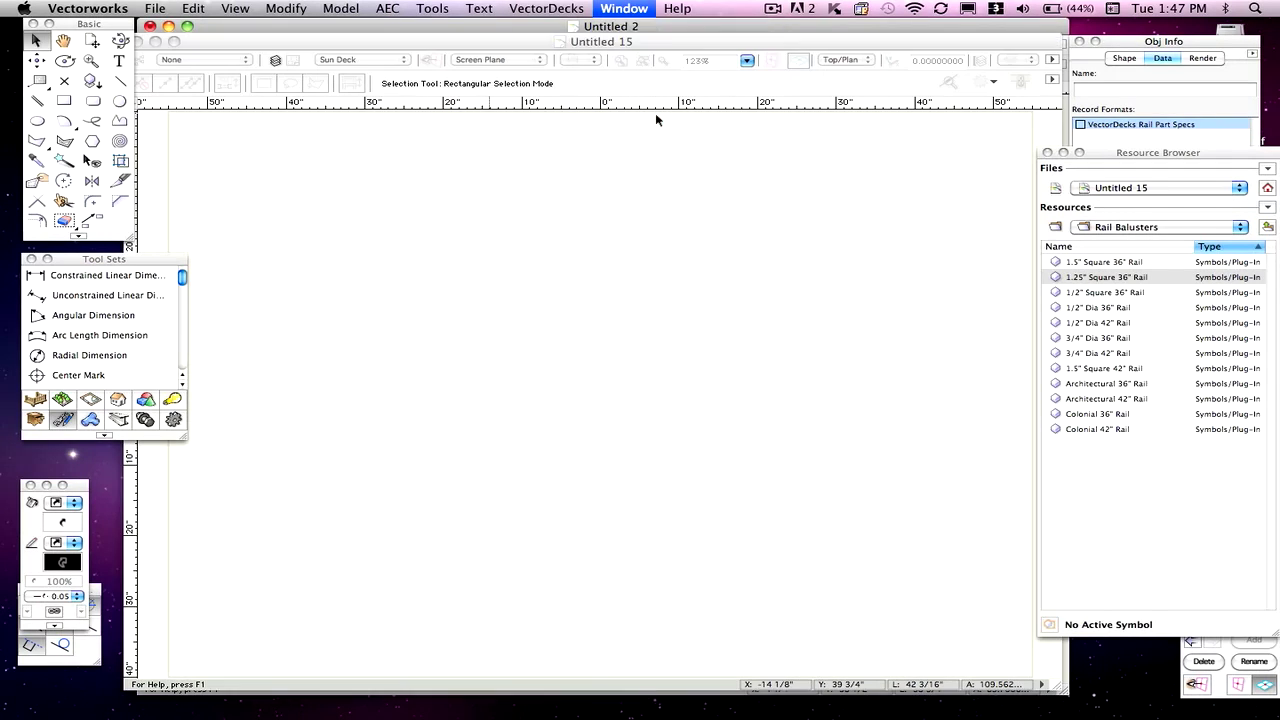
# - Paste the 42" rail baluster into Untitled 15 and move it by its center onto the drawing origin
pyautogui.scroll(2, 590, 367)
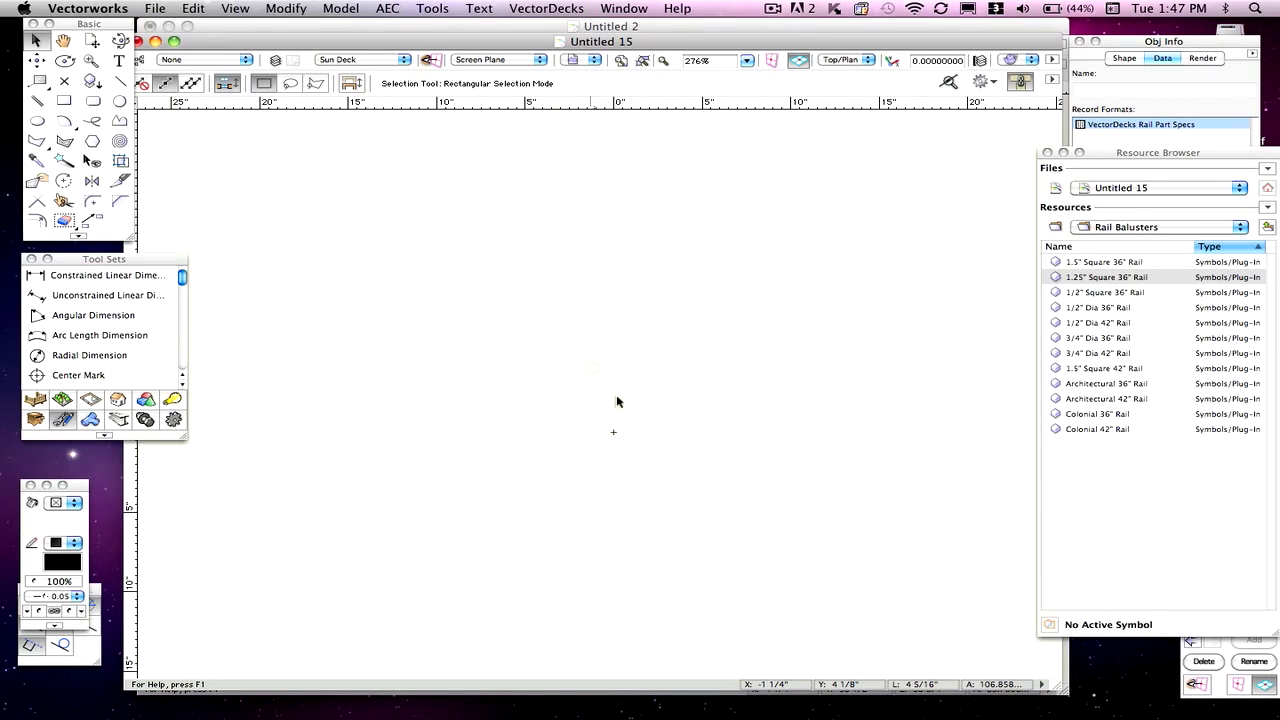
pyautogui.scroll(1, 651, 463)
pyautogui.press('super+v')
pyautogui.scroll(2, 643, 409)
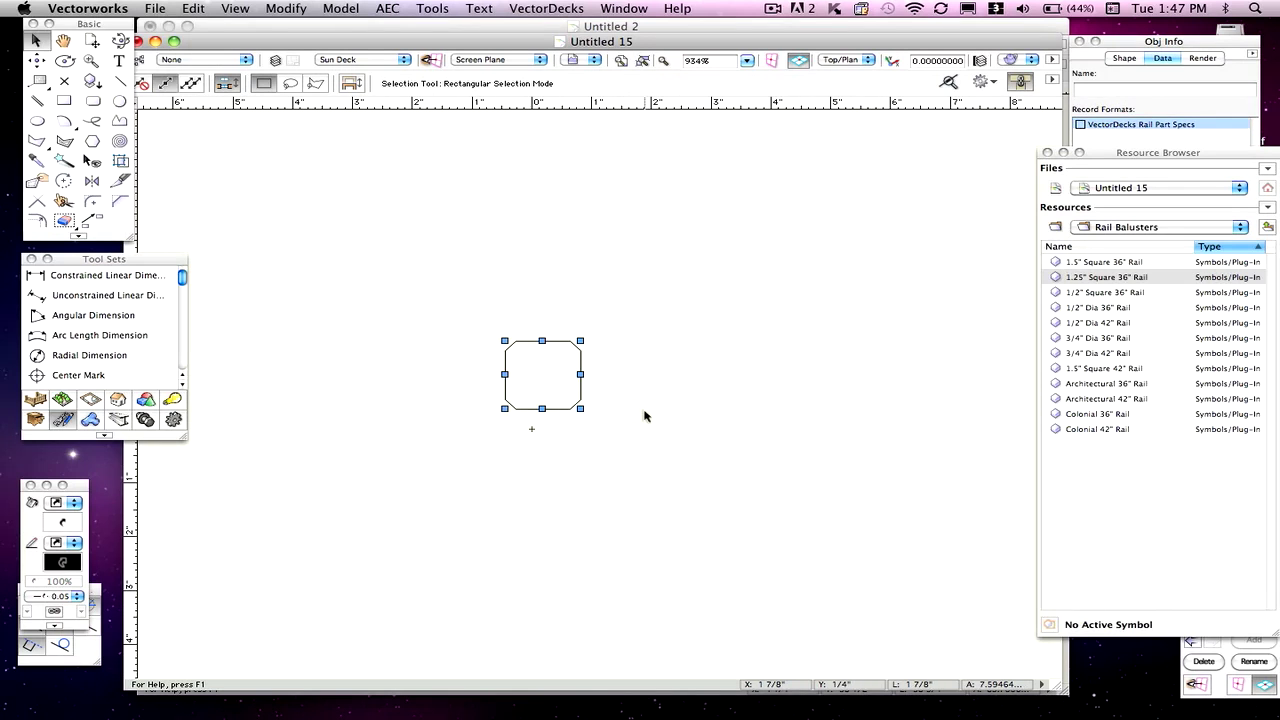
pyautogui.click(595, 380)
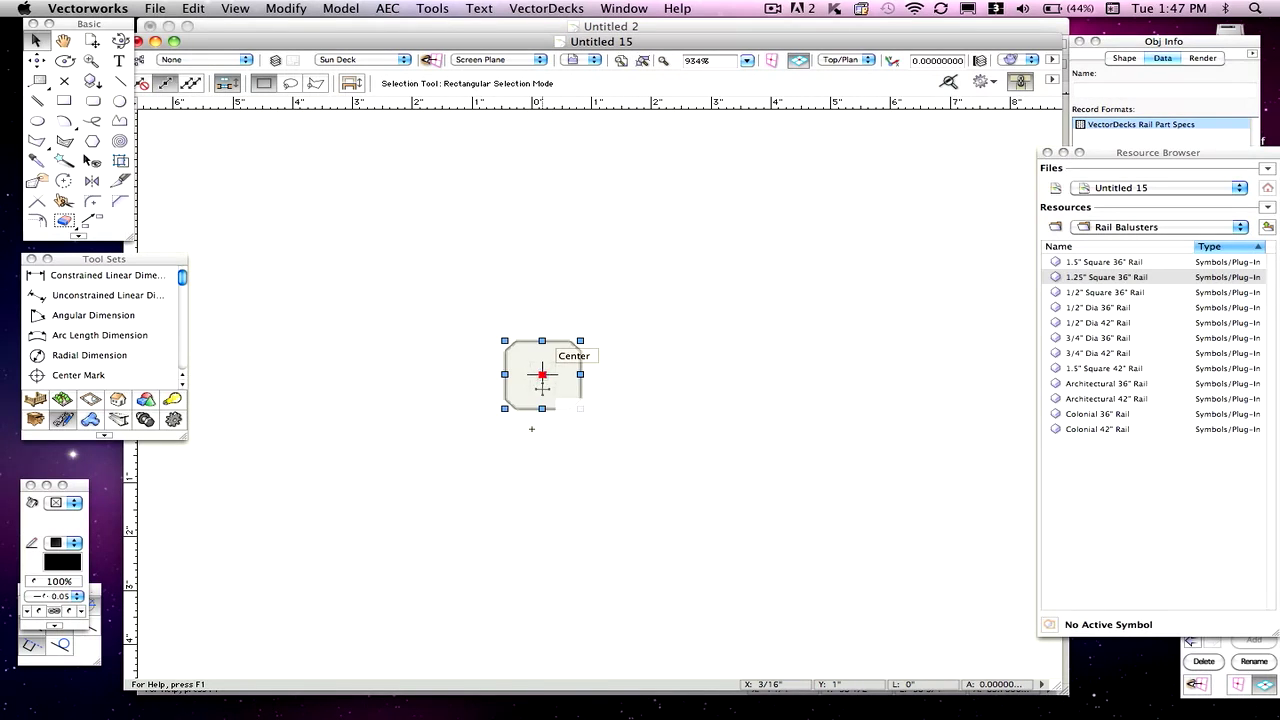
pyautogui.moveTo(542, 375); pyautogui.dragTo(531, 429)
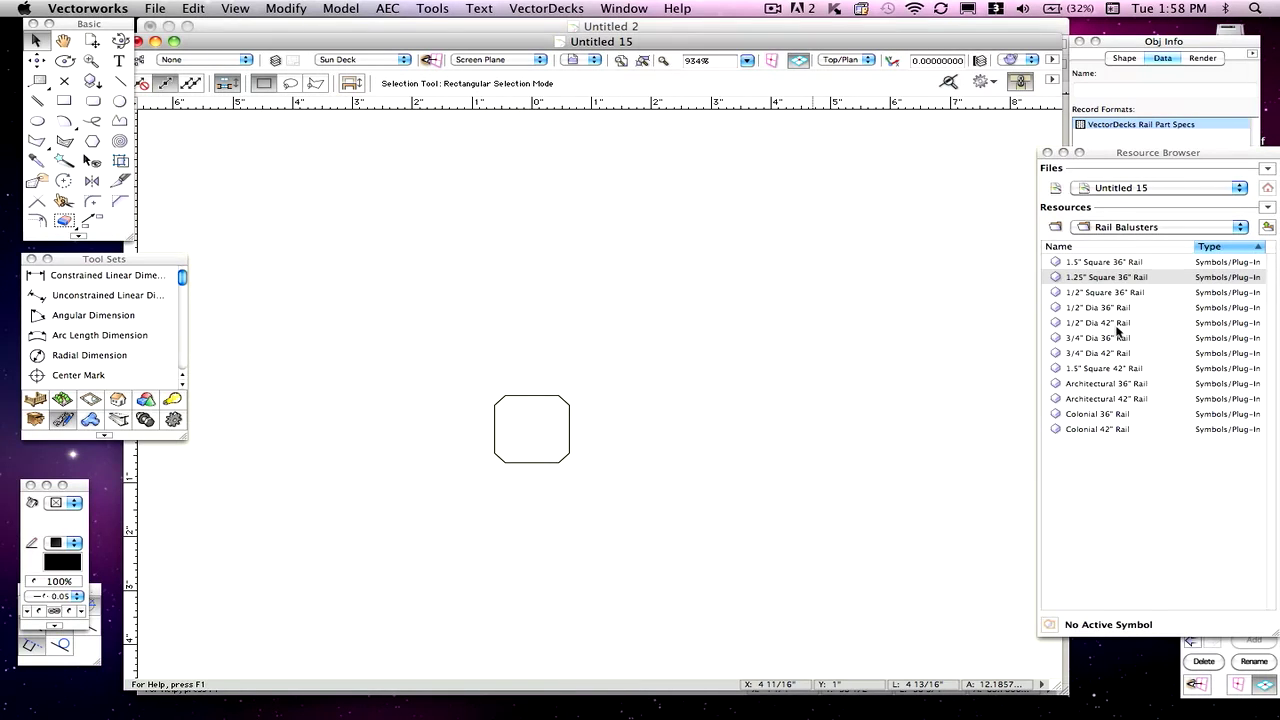
# - Duplicate the 1.25" Square 36" Rail symbol under the name 1.25" Square 42" Rail
pyautogui.click(1092, 280)
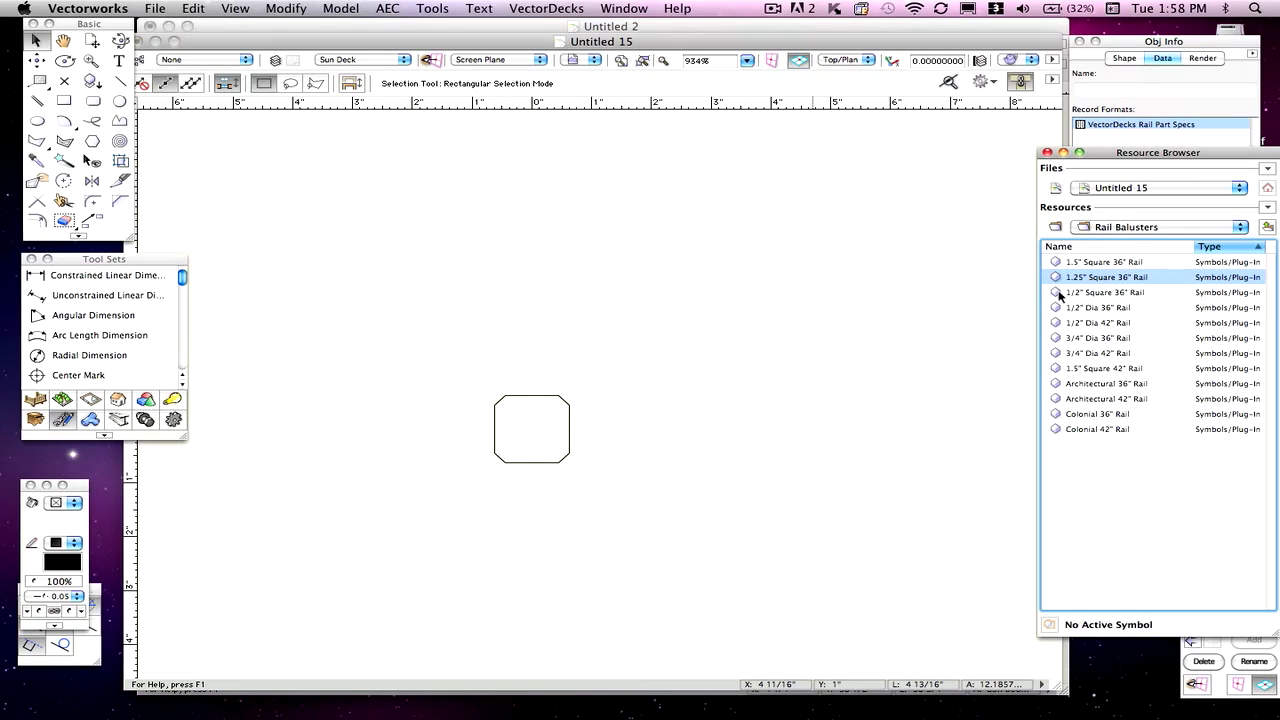
pyautogui.rightClick(1054, 280)
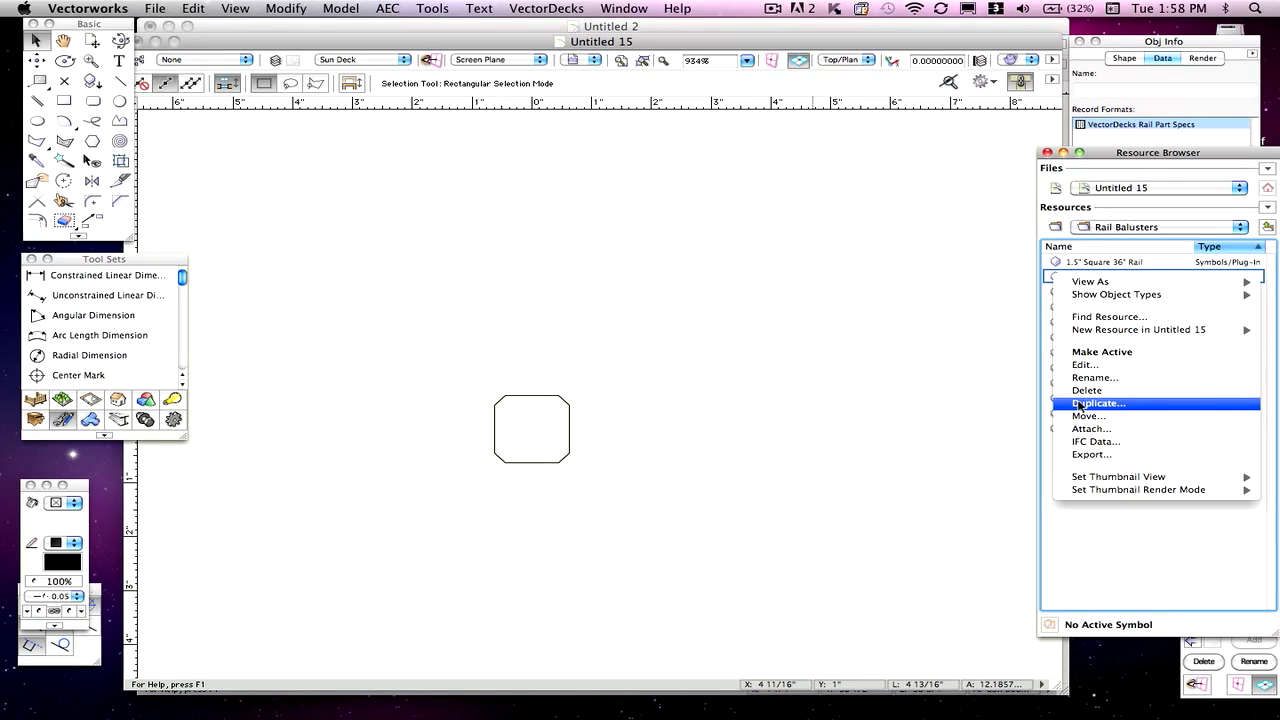
pyautogui.click(1088, 403)
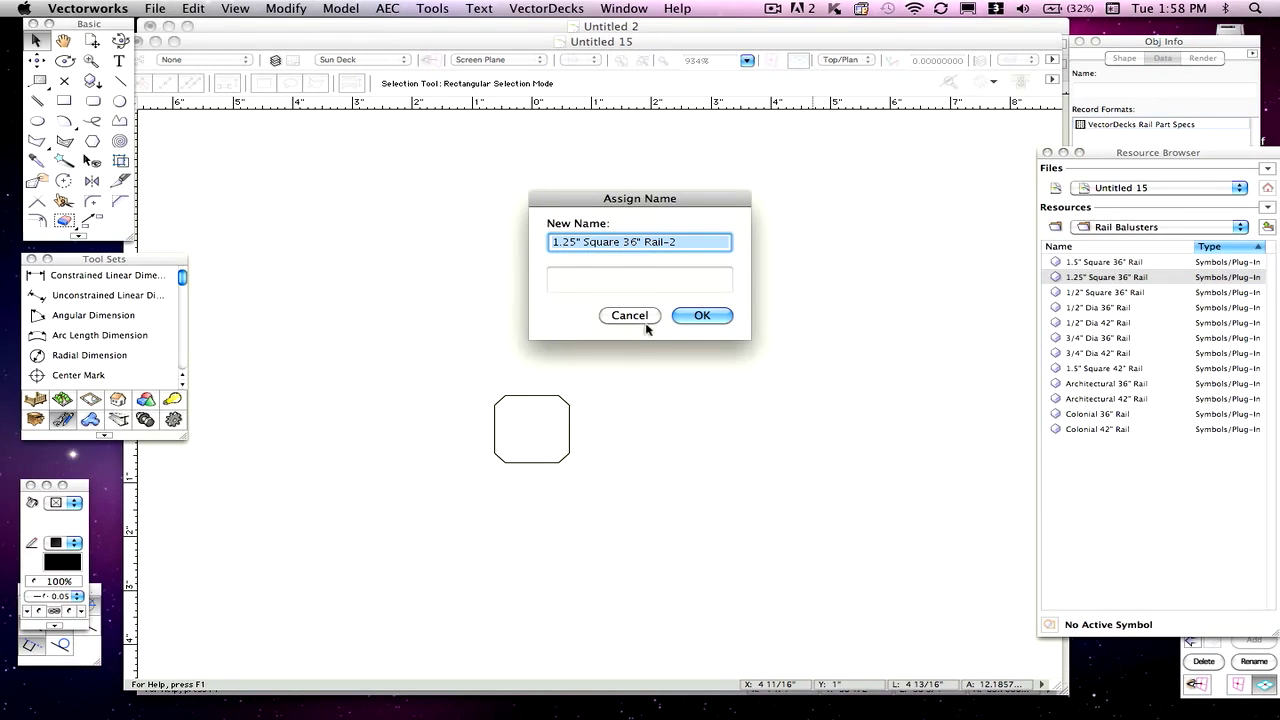
pyautogui.click(684, 242)
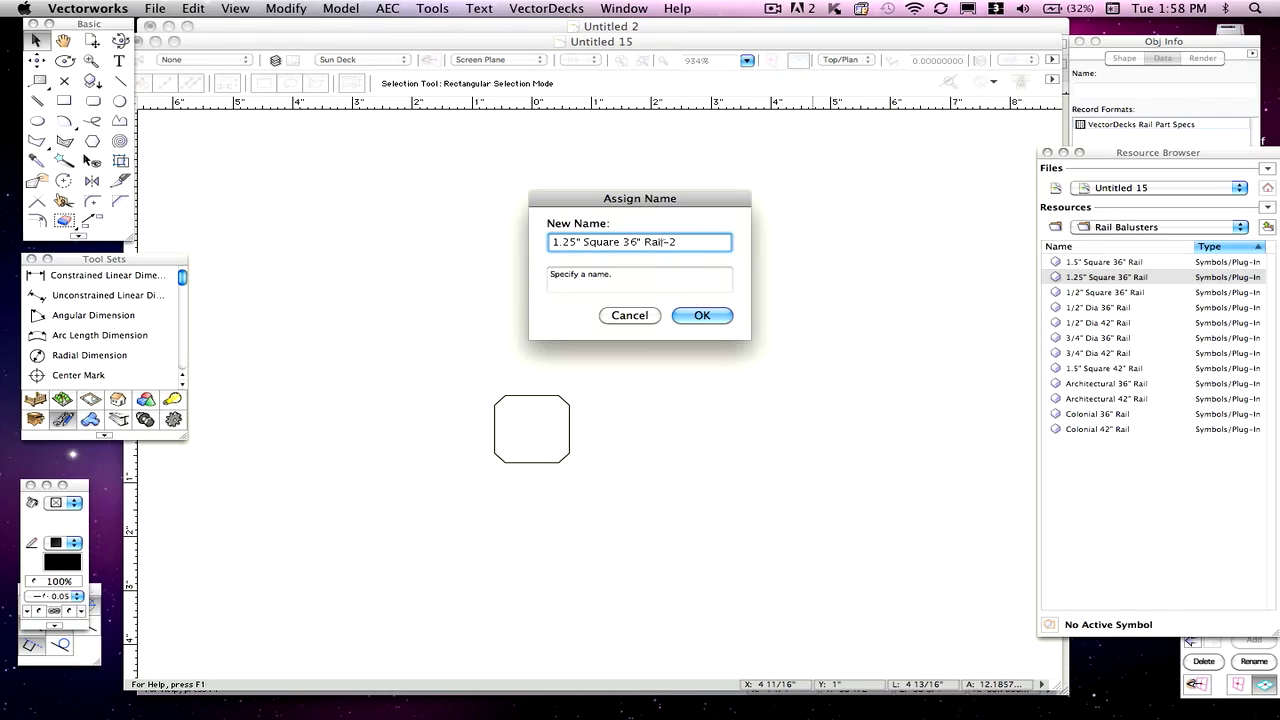
pyautogui.moveTo(667, 242); pyautogui.dragTo(690, 242)
pyautogui.press('BackSpace')
pyautogui.doubleClick(630, 242)
pyautogui.write('42')
pyautogui.click(712, 318)
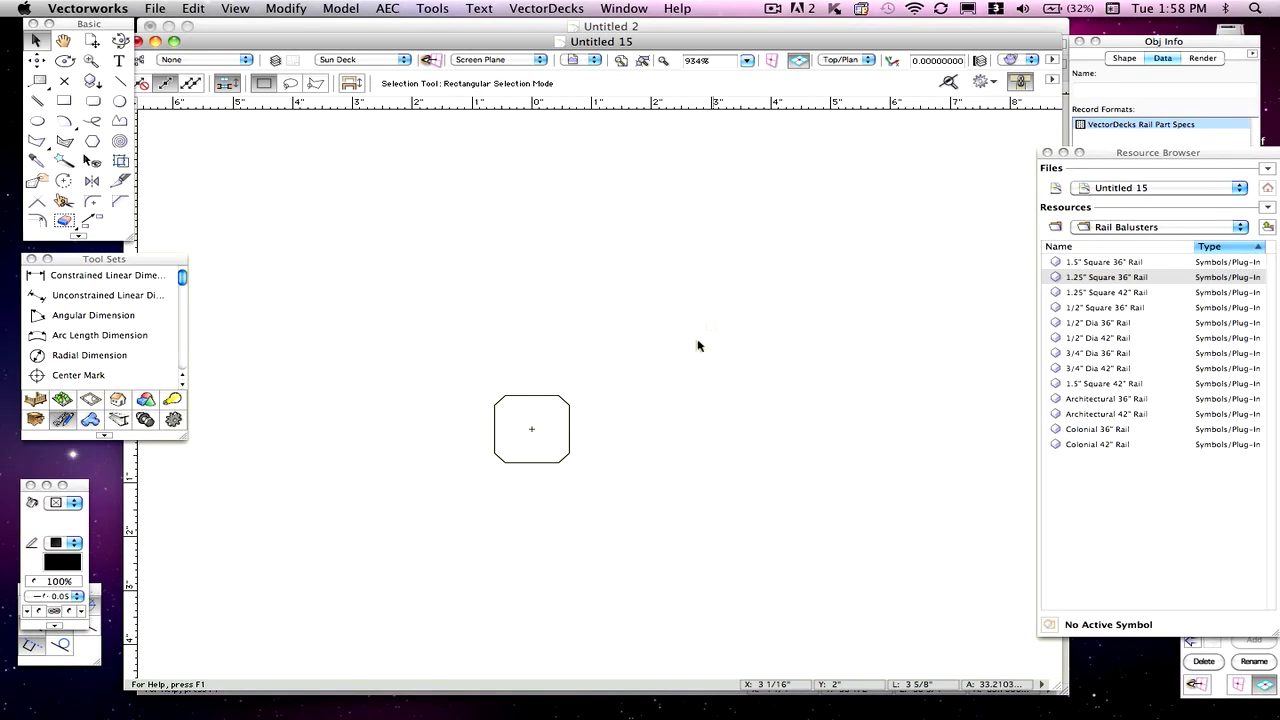
# - Select the 42" rail baluster at the origin and open the 3D component of the 1.25" Square 42" Rail symbol for editing
pyautogui.click(569, 405)
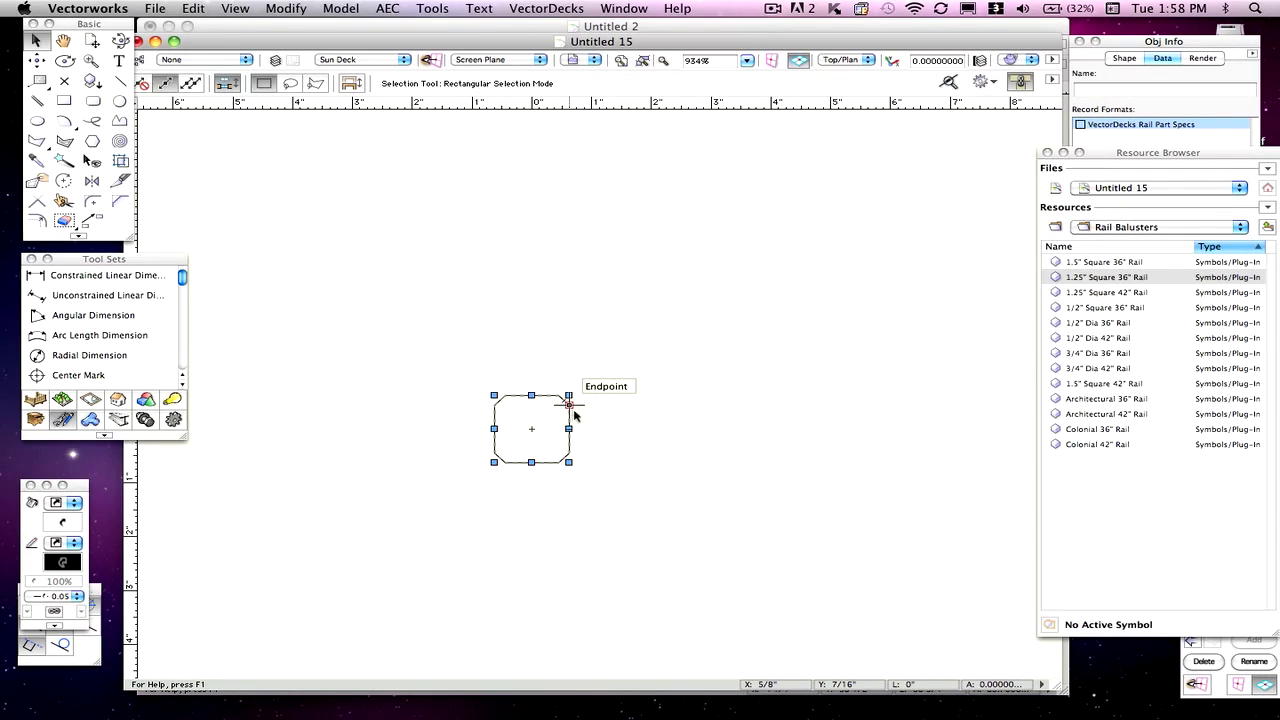
pyautogui.rightClick(1107, 297)
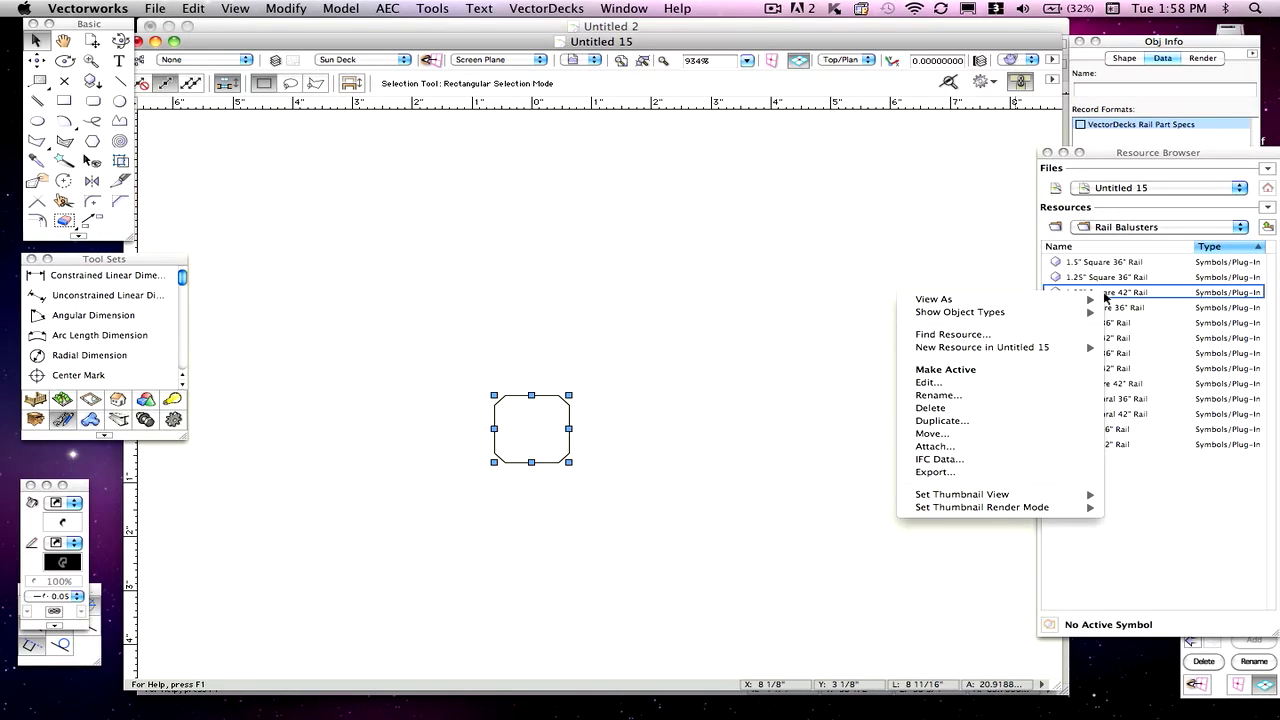
pyautogui.click(945, 383)
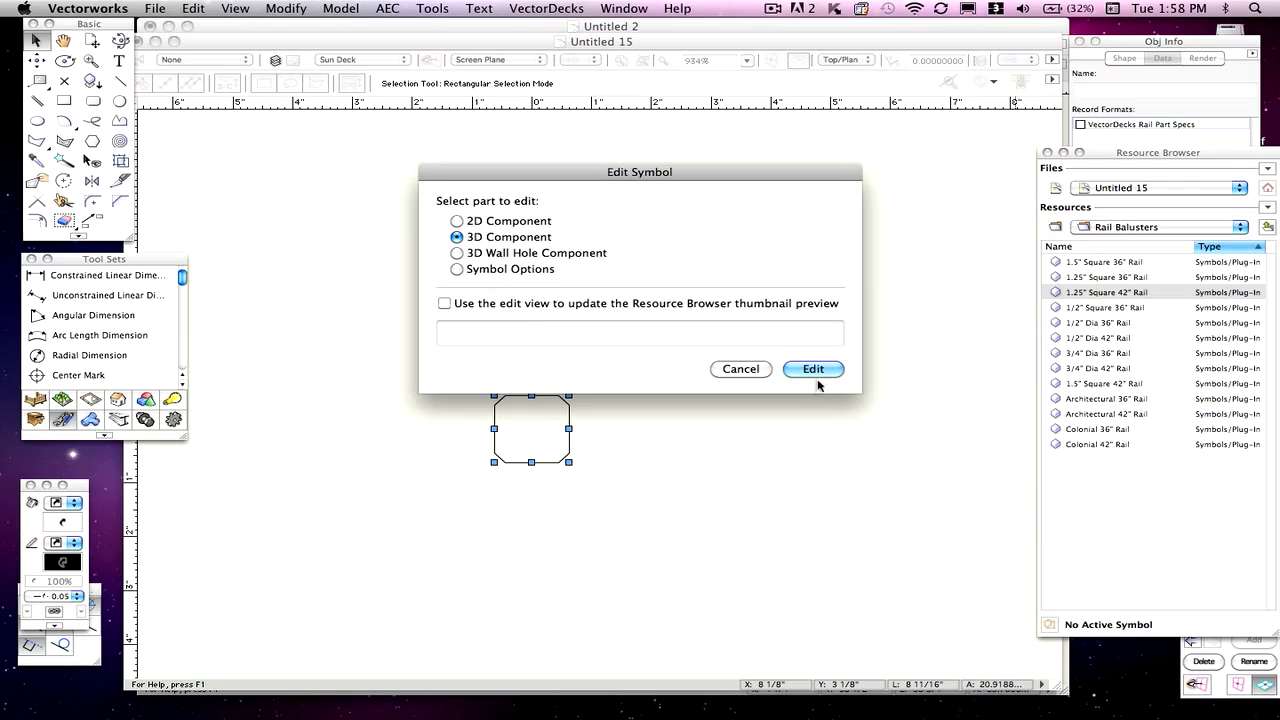
pyautogui.click(815, 370)
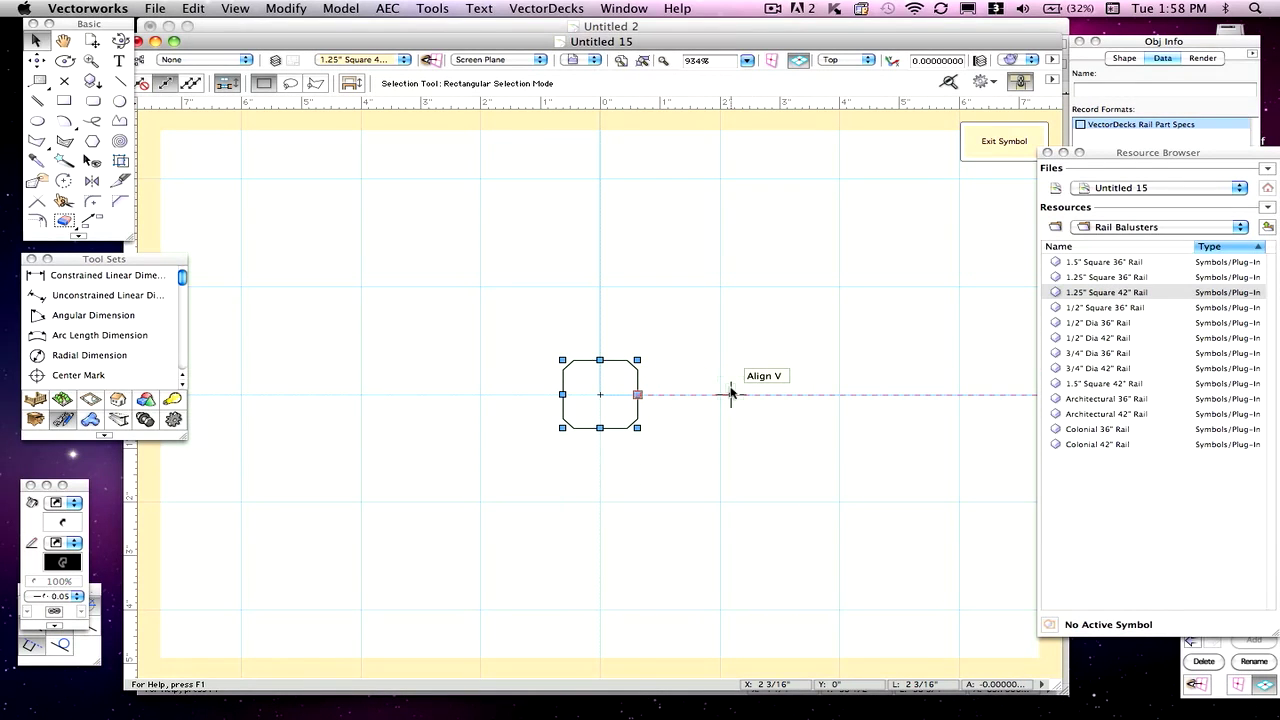
# - Replace the baluster in the symbol's 3D component with the 42" rail baluster and move it by its center onto the origin
pyautogui.press('Delete')
pyautogui.press('super+z')
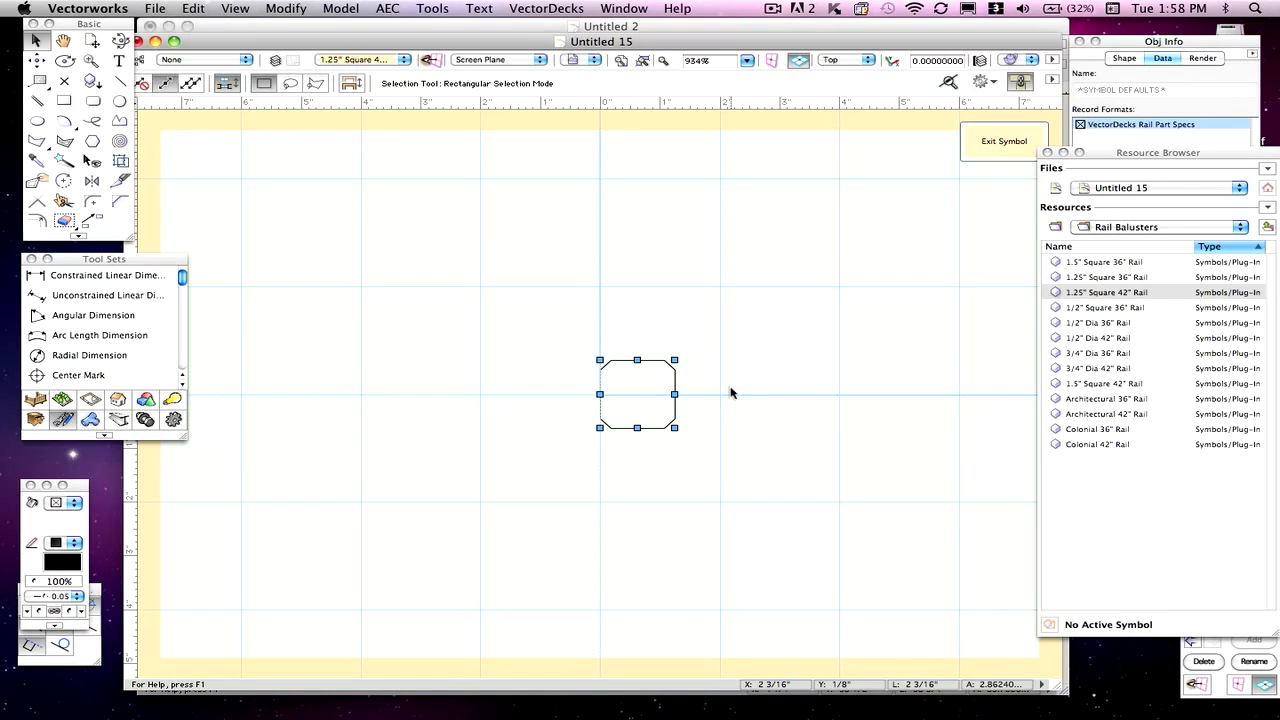
pyautogui.click(741, 410)
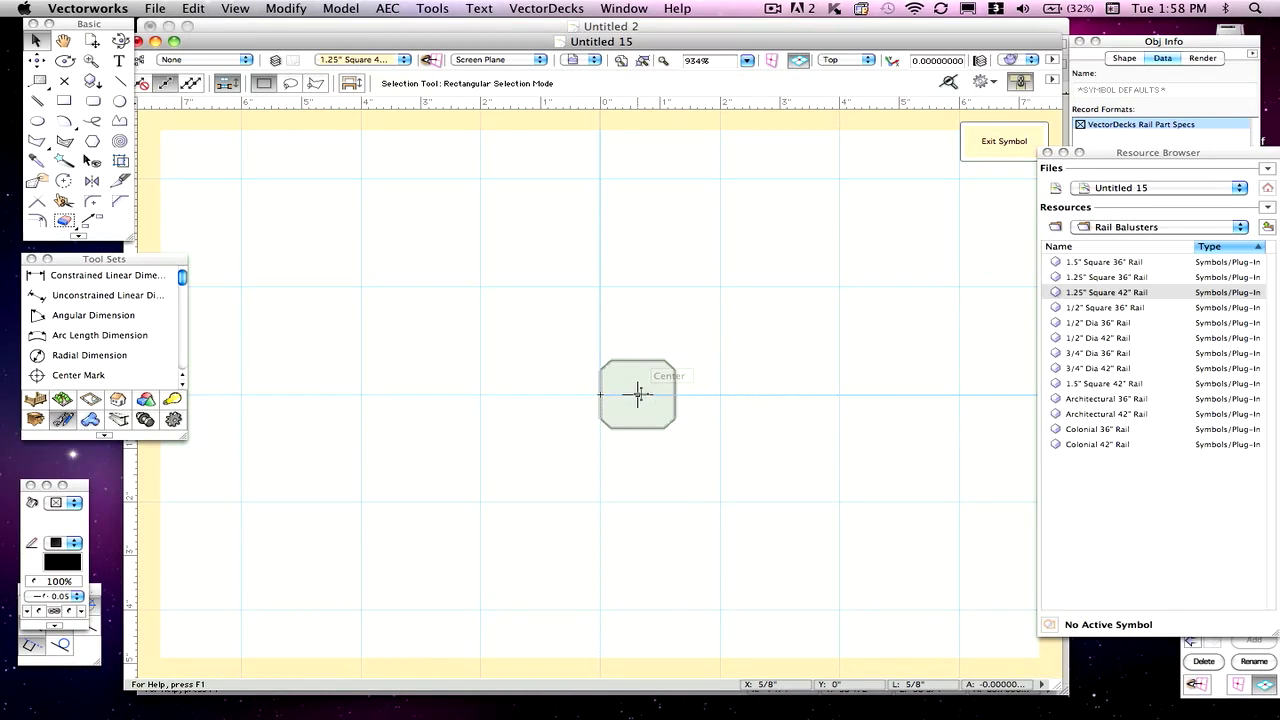
pyautogui.moveTo(638, 394); pyautogui.dragTo(598, 394)
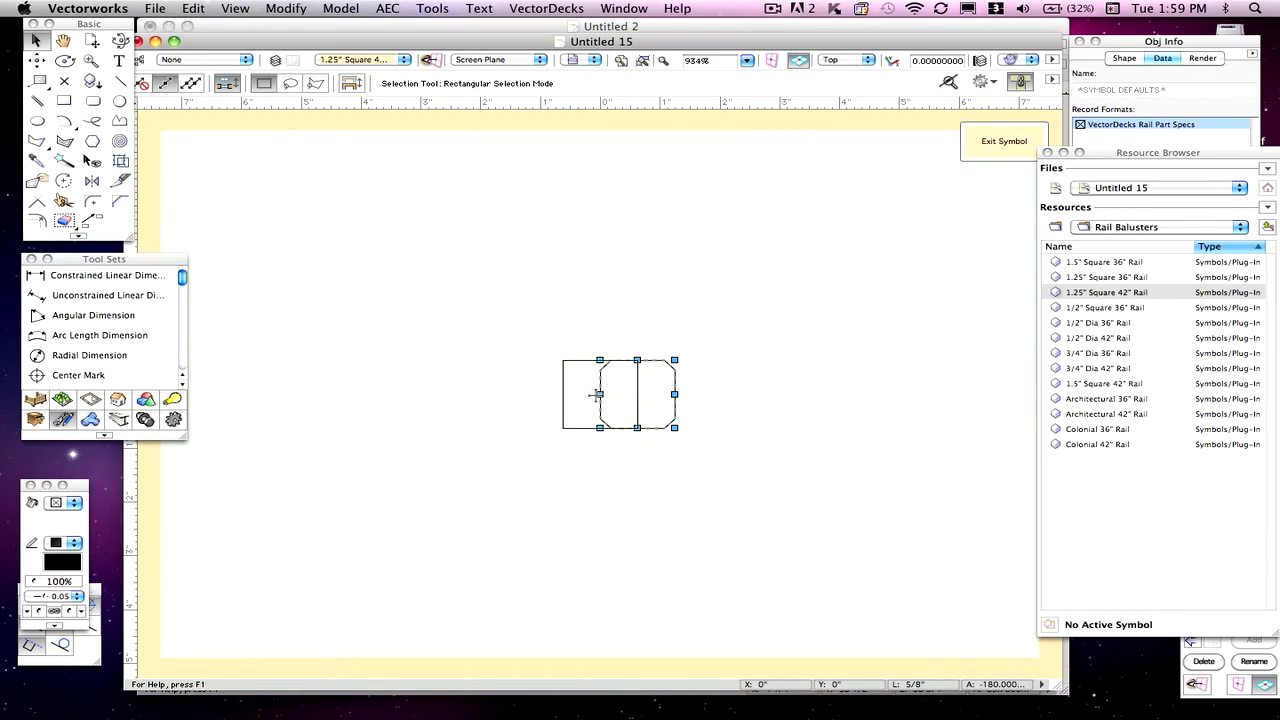
pyautogui.click(691, 371)
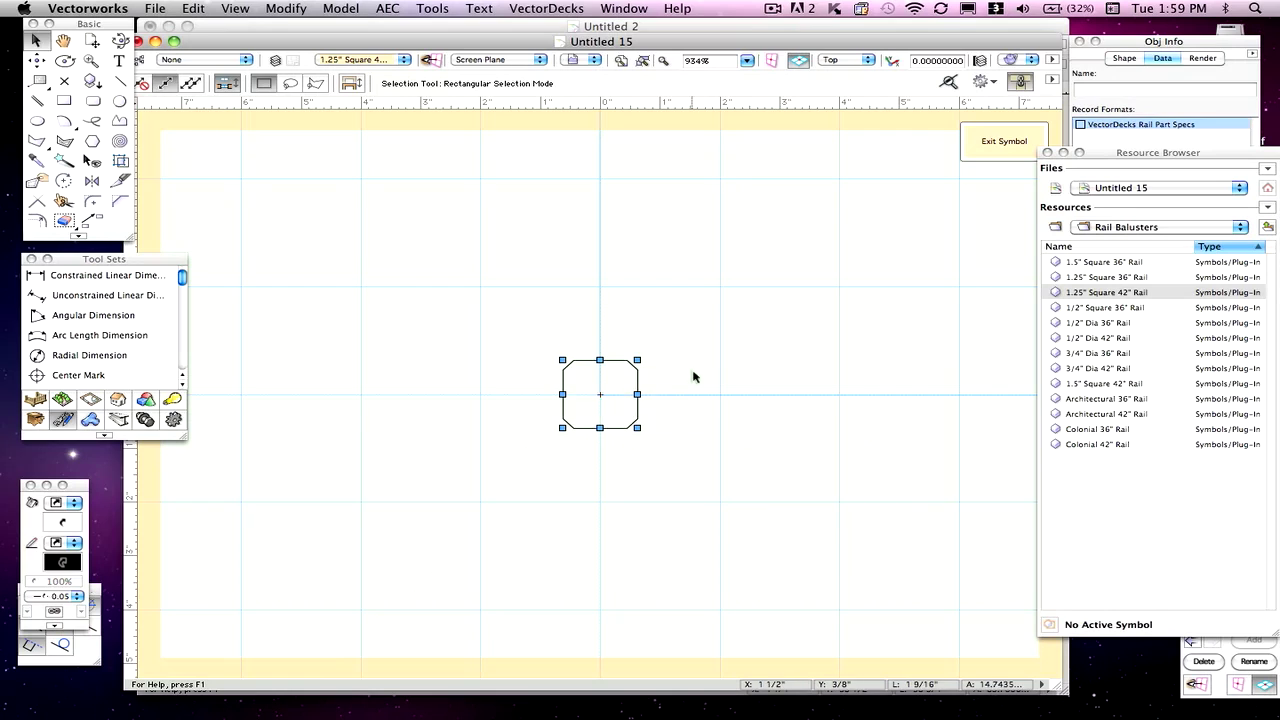
# - Measure the baluster's bottom height above the symbol origin in the front view with a constrained linear dimension, and delete the dimension
pyautogui.click(846, 58)
pyautogui.click(870, 118)
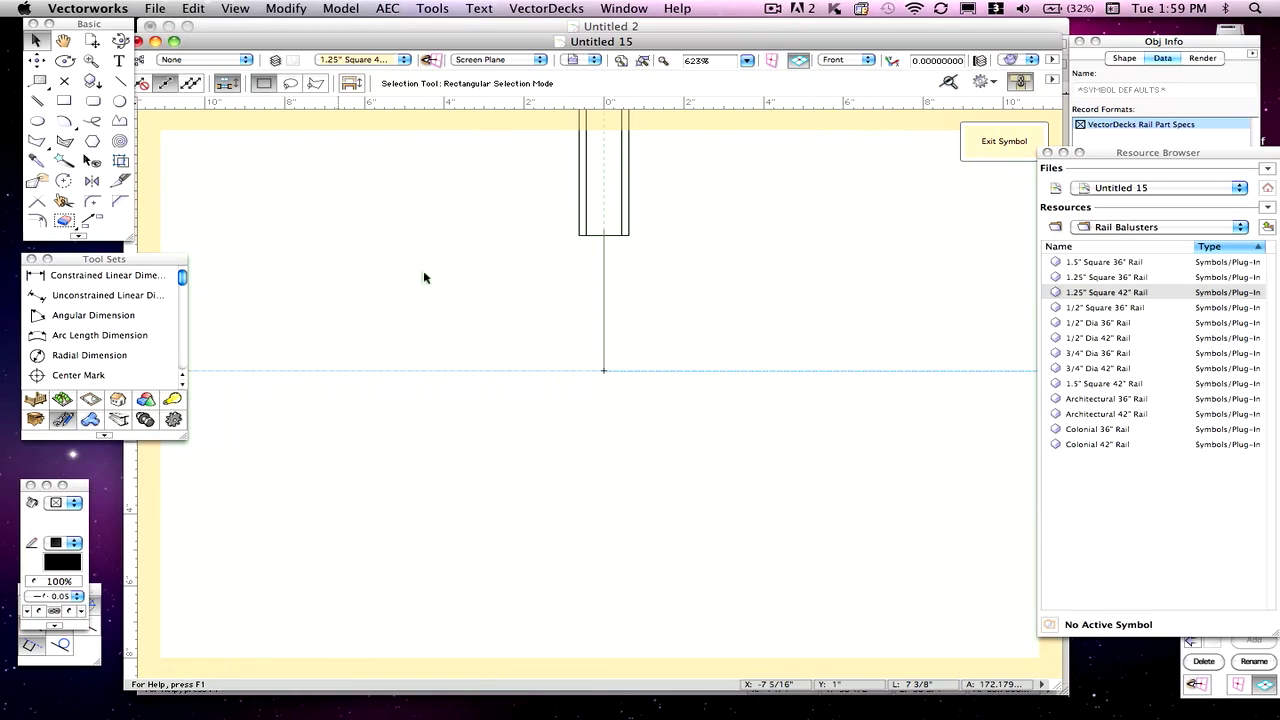
pyautogui.click(493, 62)
pyautogui.click(493, 65)
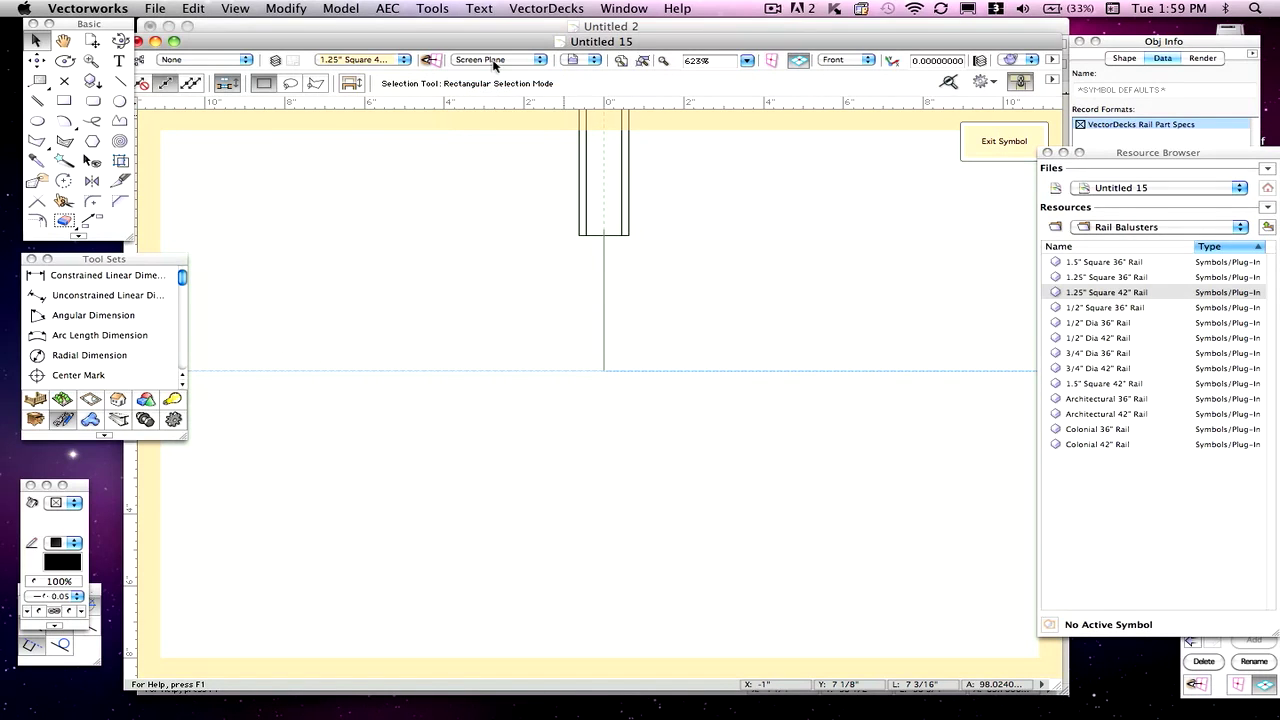
pyautogui.click(100, 275)
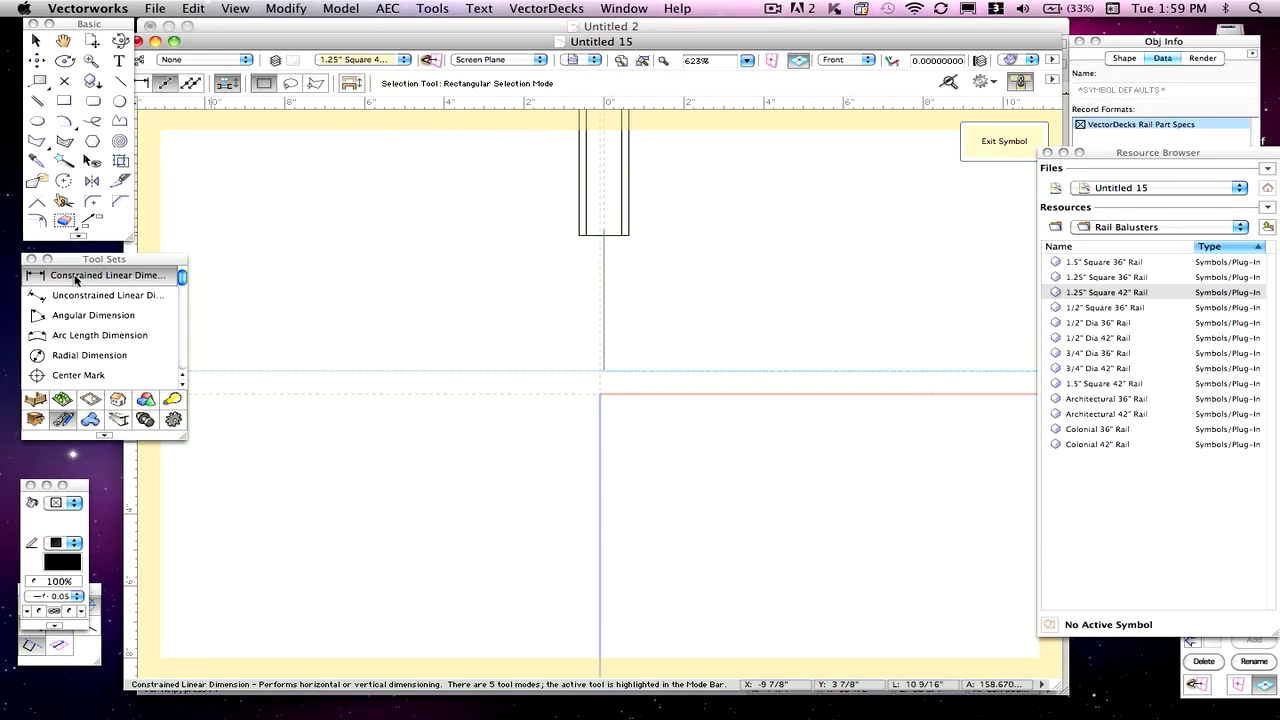
pyautogui.click(603, 370)
pyautogui.click(508, 371)
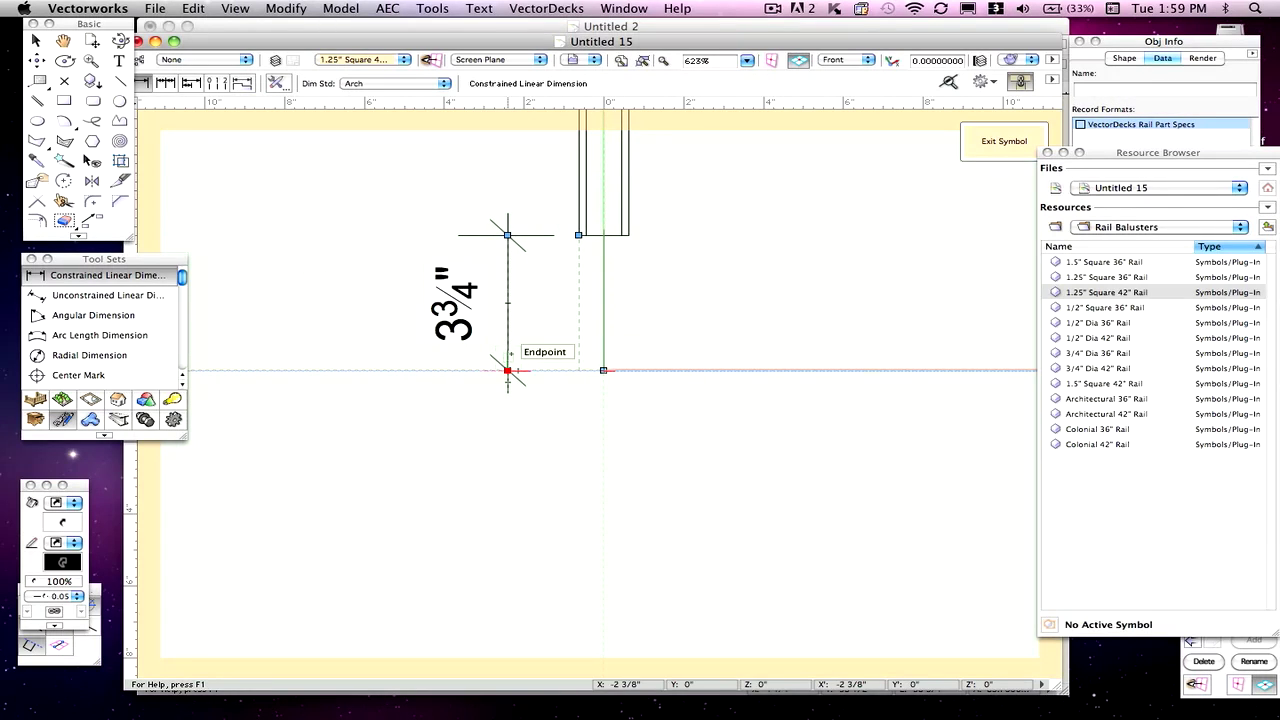
pyautogui.press('Delete')
pyautogui.click(40, 43)
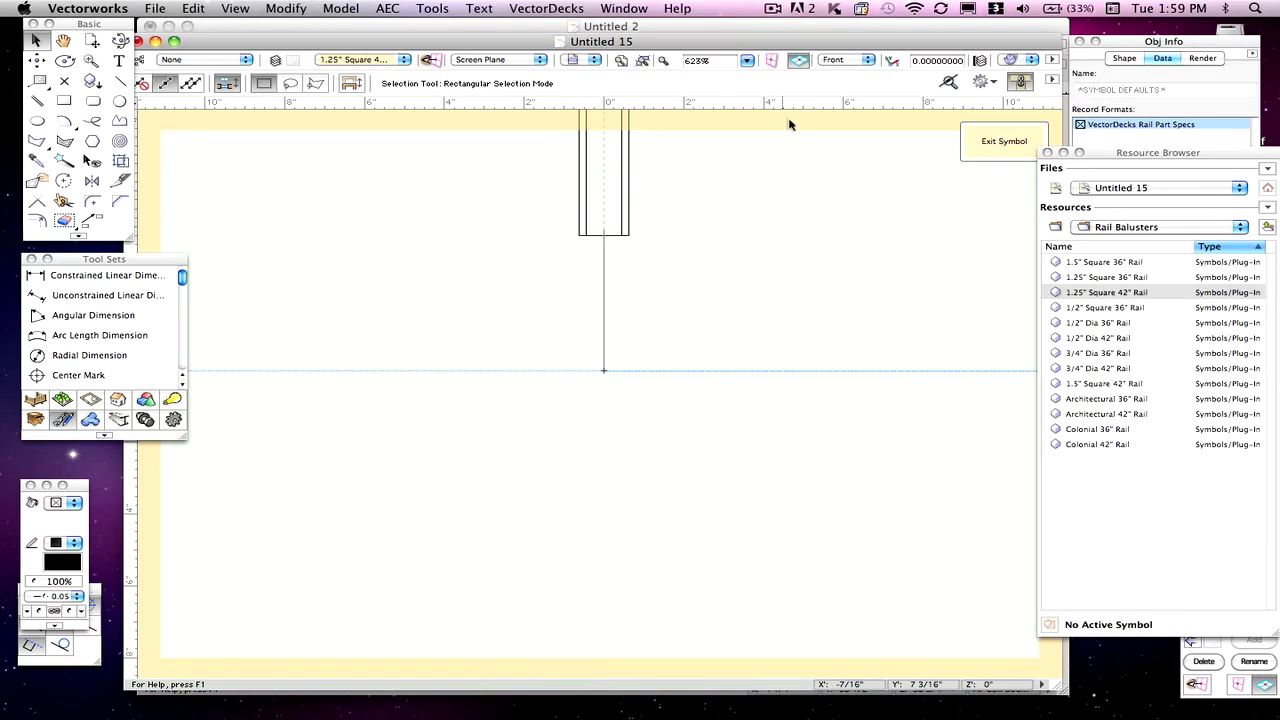
# - Return to the top view, expand the object information to check the symbol's record field defaults, and exit the symbol
pyautogui.click(834, 60)
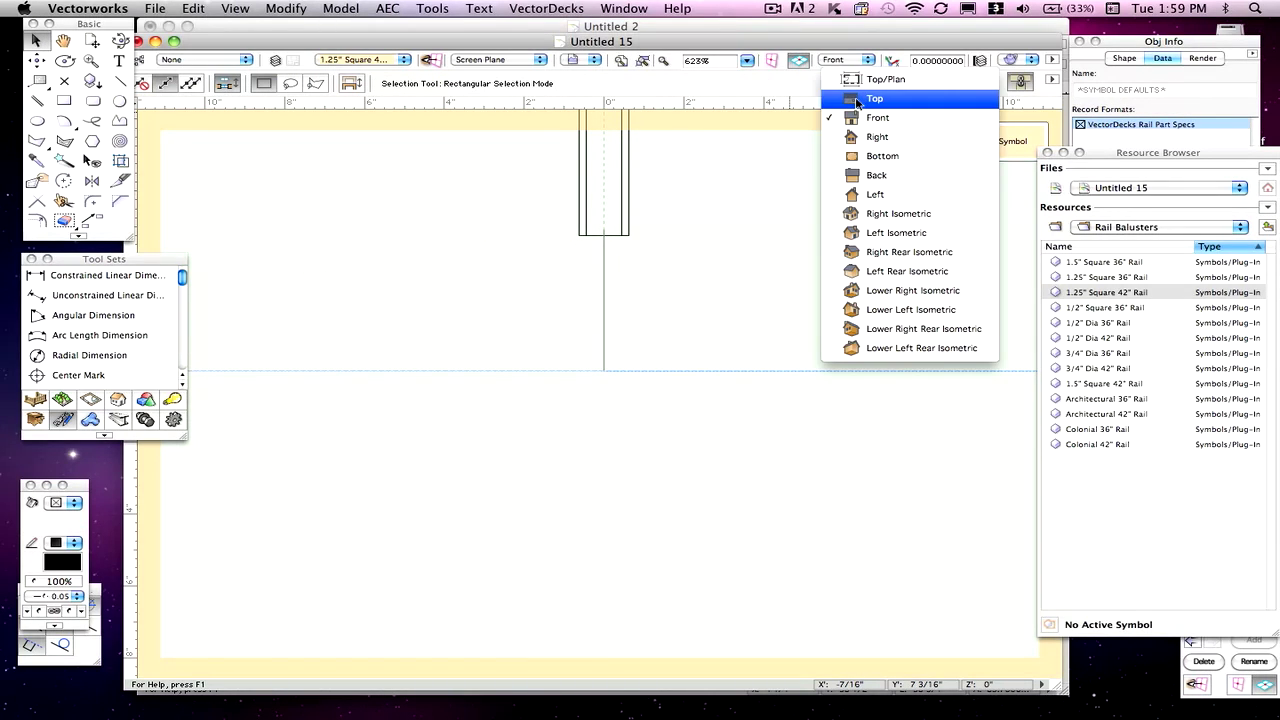
pyautogui.click(857, 98)
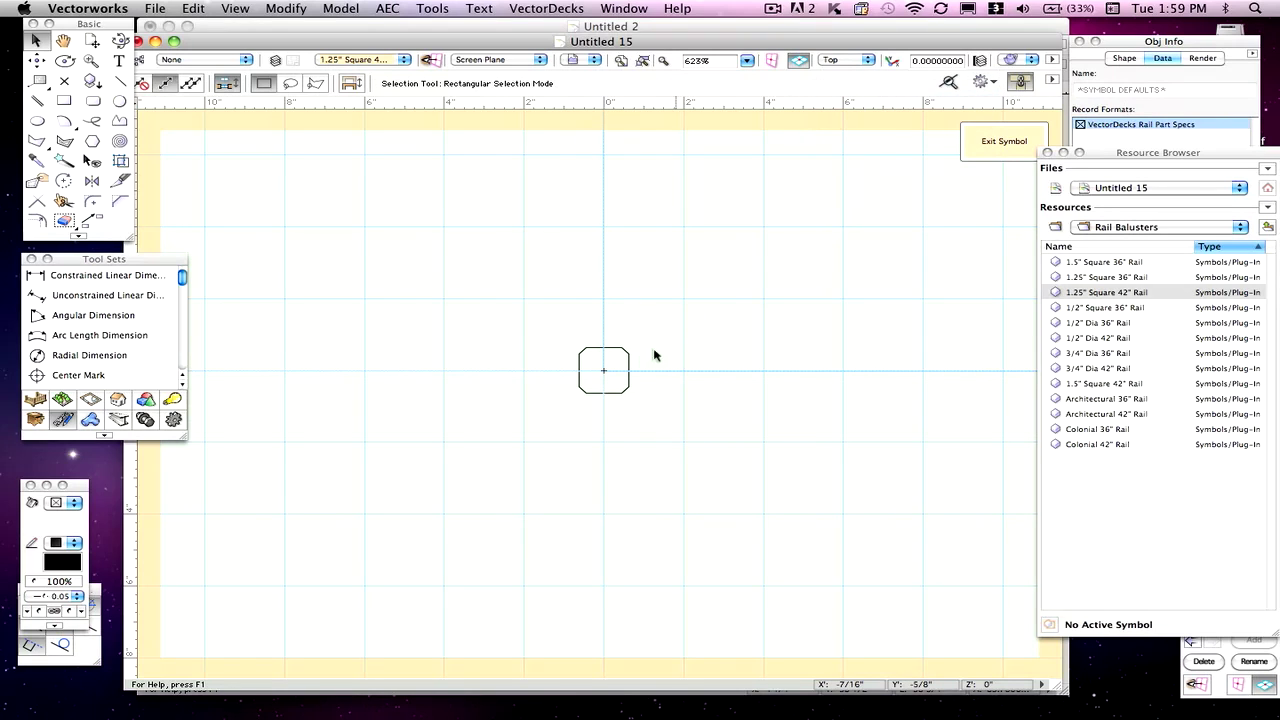
pyautogui.click(1164, 44)
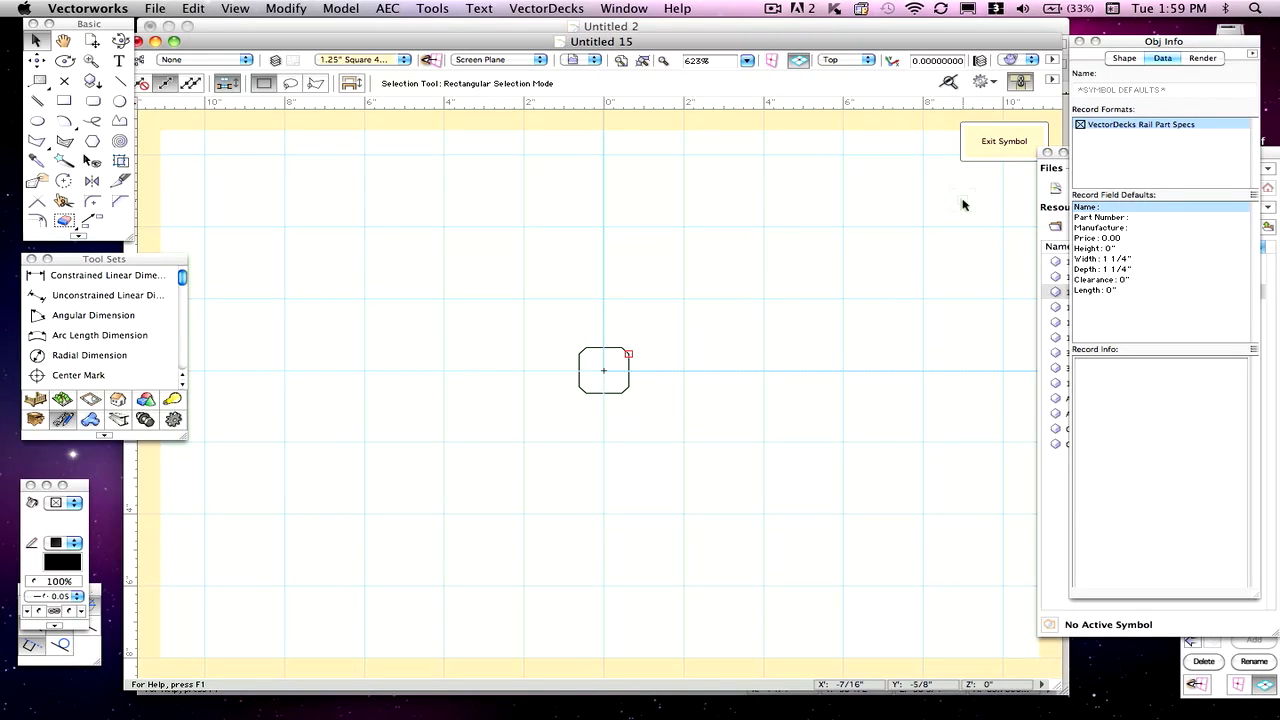
pyautogui.click(995, 146)
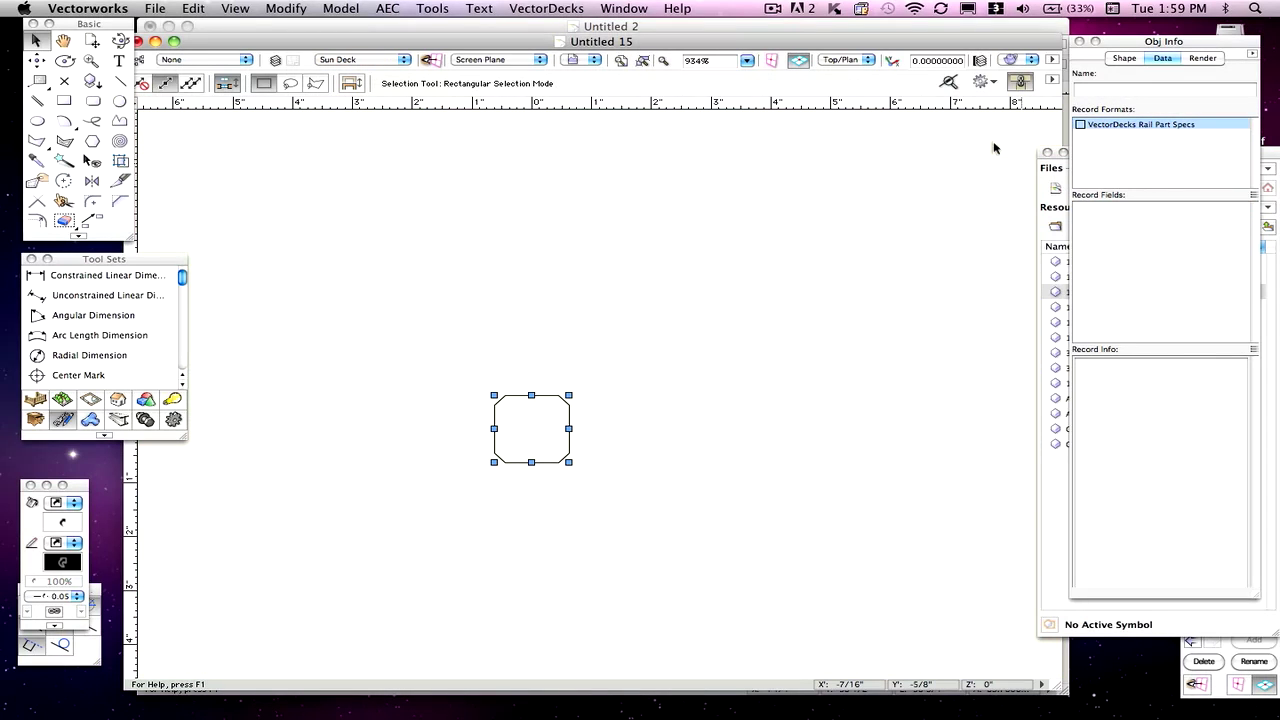
# - Delete the leftover 42" rail baluster from the drawing origin
pyautogui.click(796, 304)
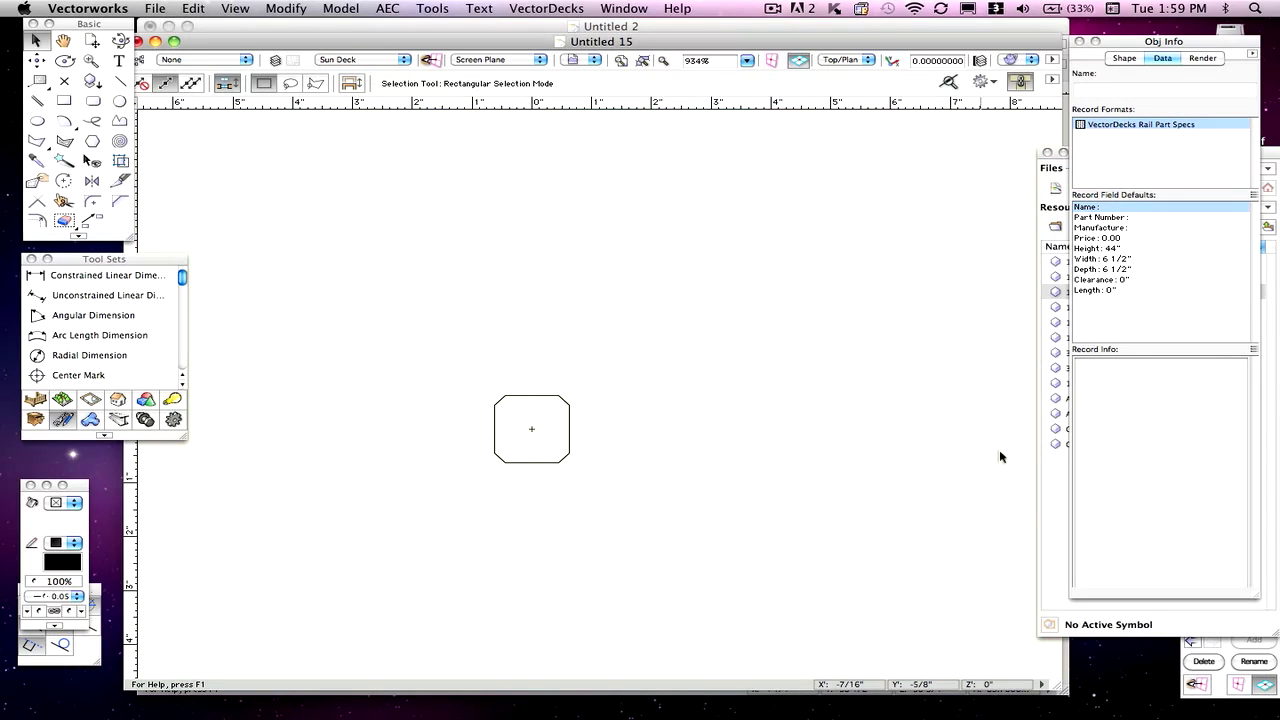
pyautogui.click(1050, 486)
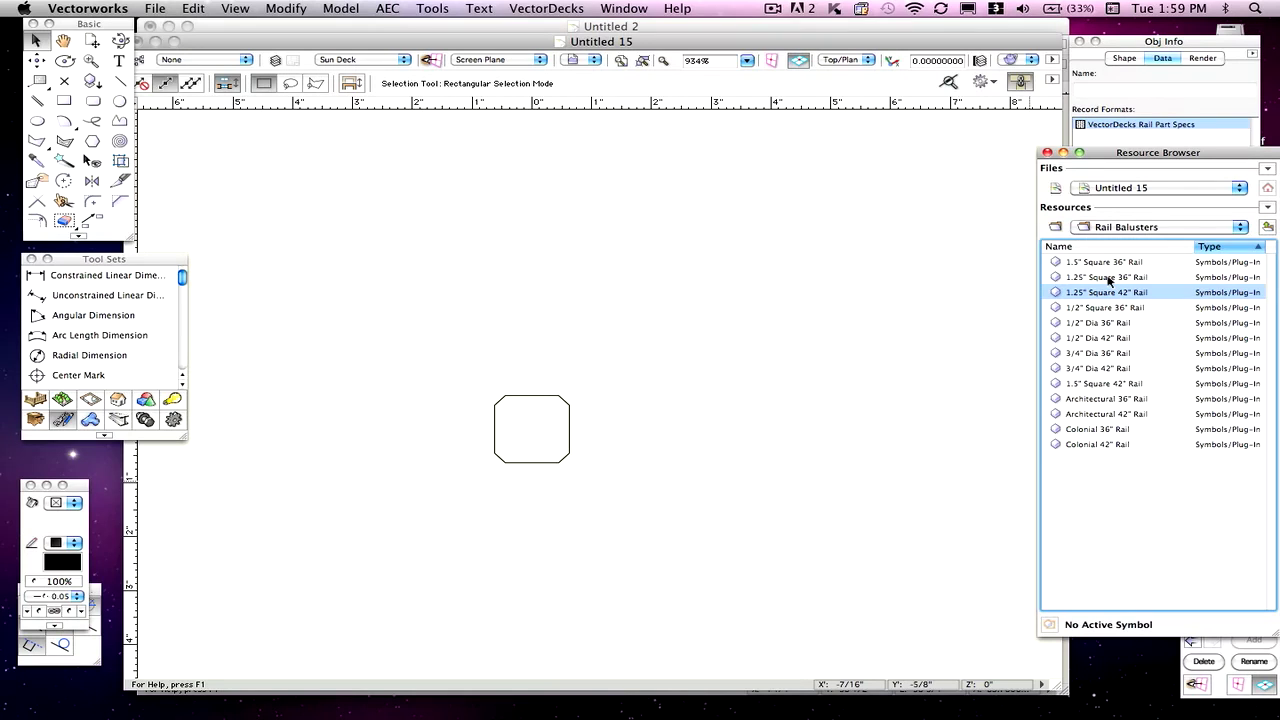
pyautogui.click(571, 427)
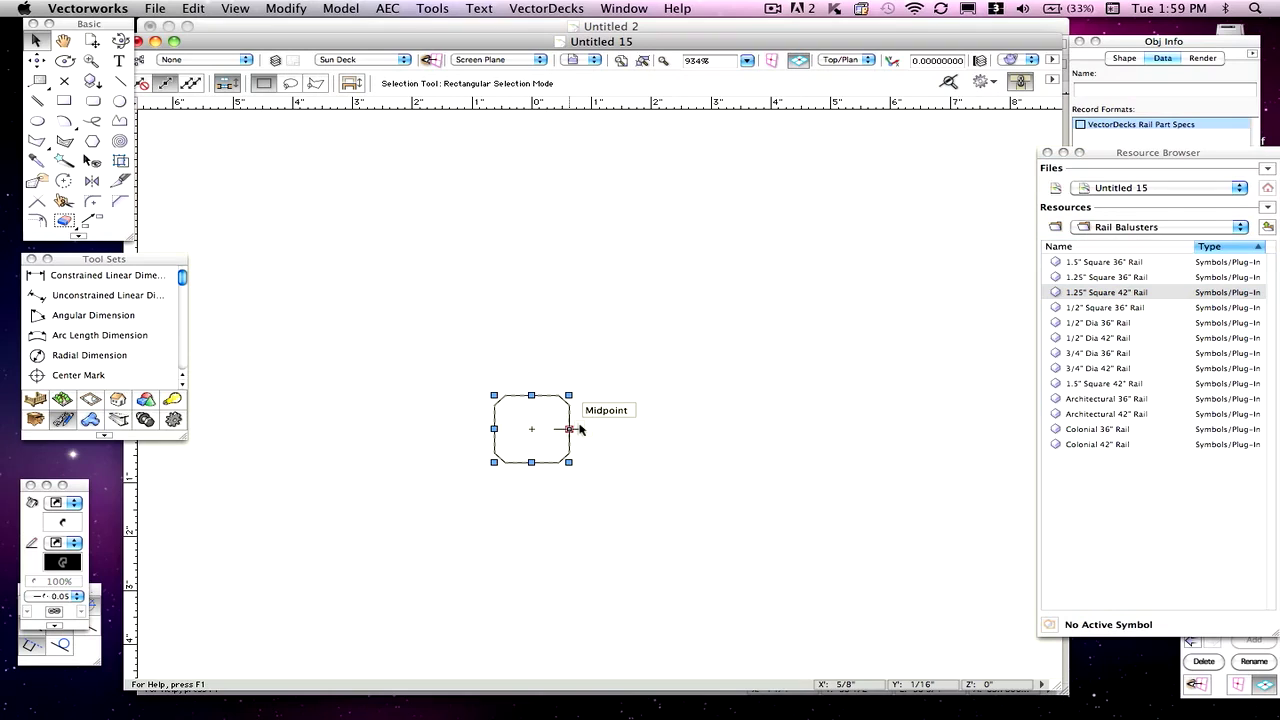
pyautogui.press('Delete')
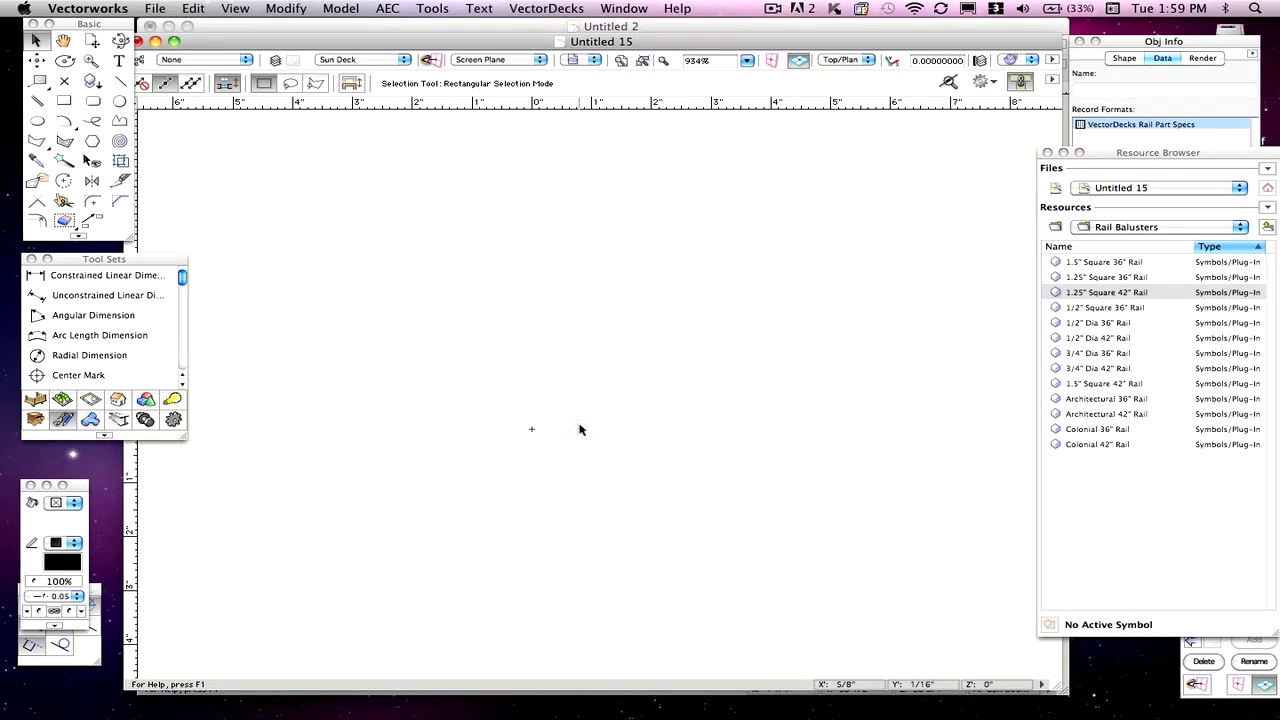
# - Save the drawing as the template vectordecks10, replacing the existing template file
pyautogui.press('super+4')
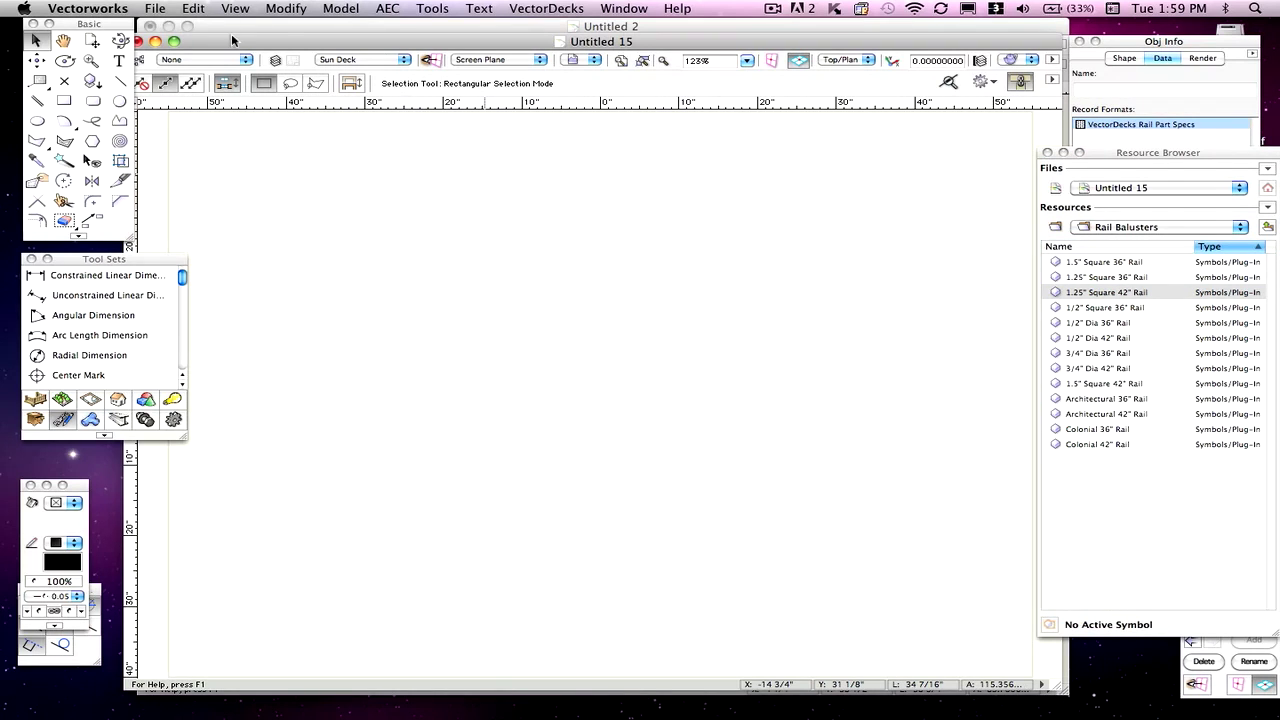
pyautogui.click(155, 8)
pyautogui.click(204, 150)
pyautogui.click(586, 196)
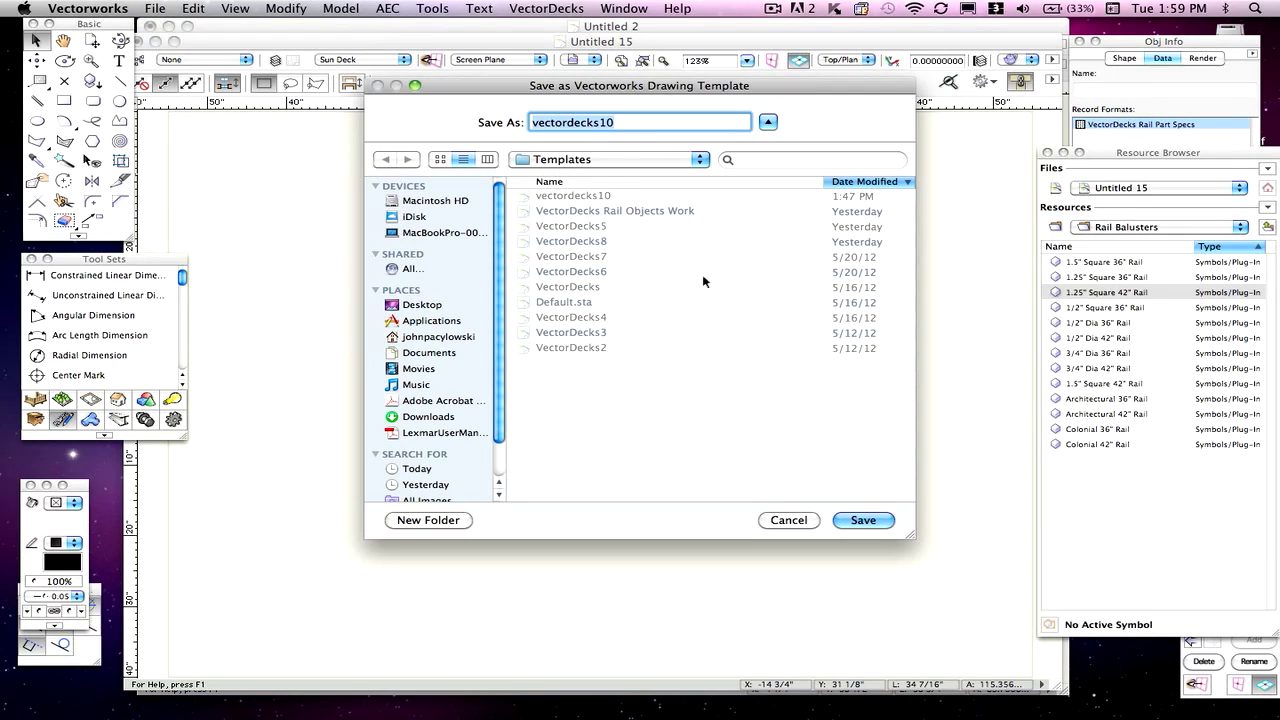
pyautogui.click(862, 520)
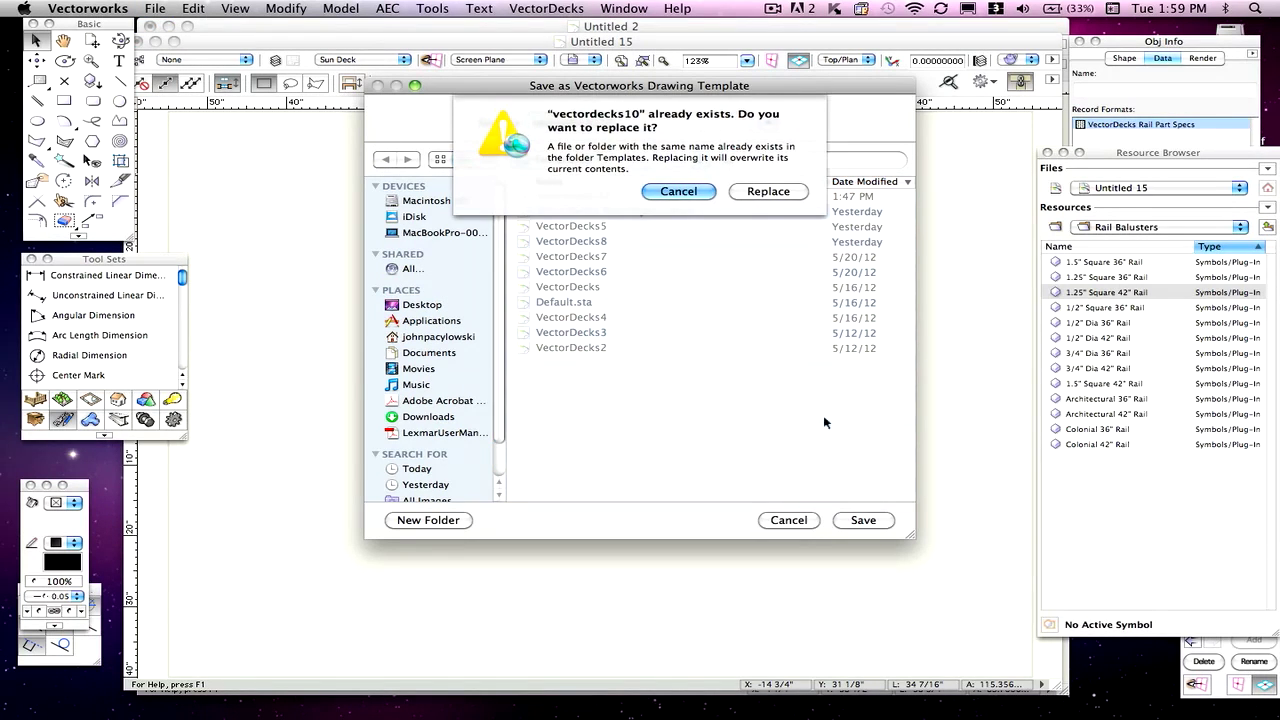
pyautogui.click(759, 188)
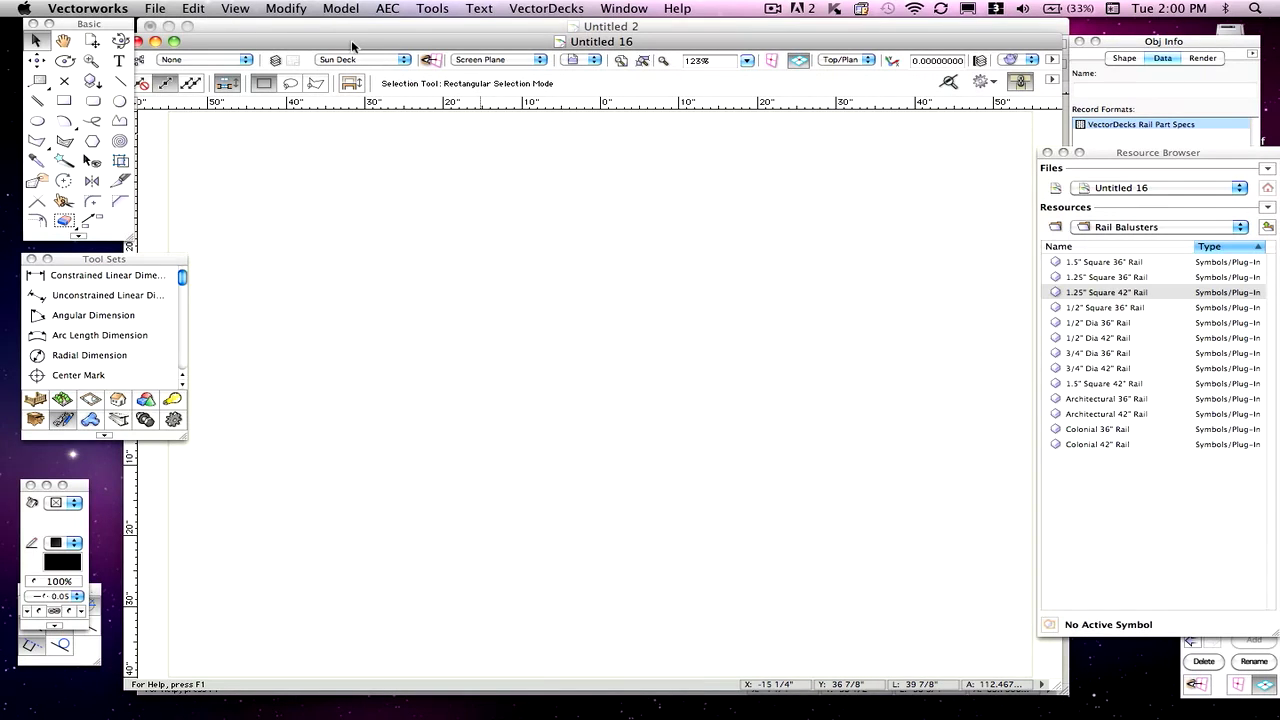
# - Move the Untitled 16 window aside and bring the Untitled 2 drawing to the front
pyautogui.moveTo(351, 40); pyautogui.dragTo(499, 499)
pyautogui.click(702, 382)
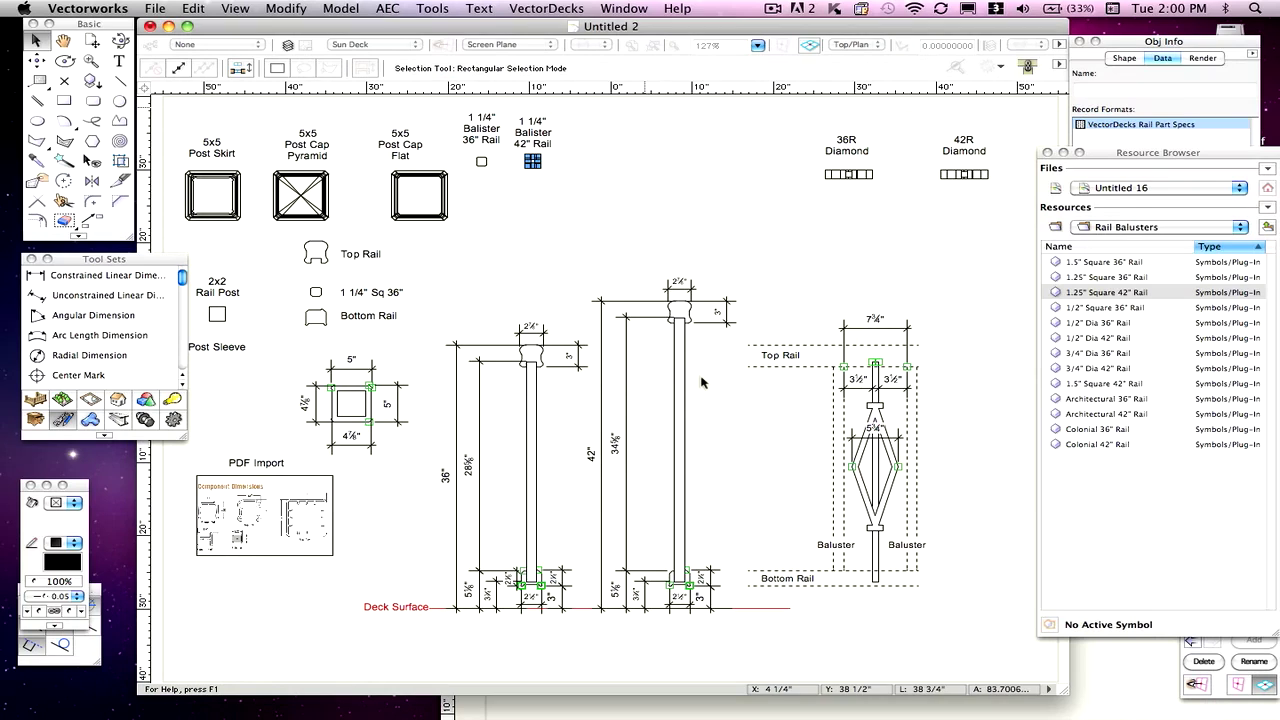